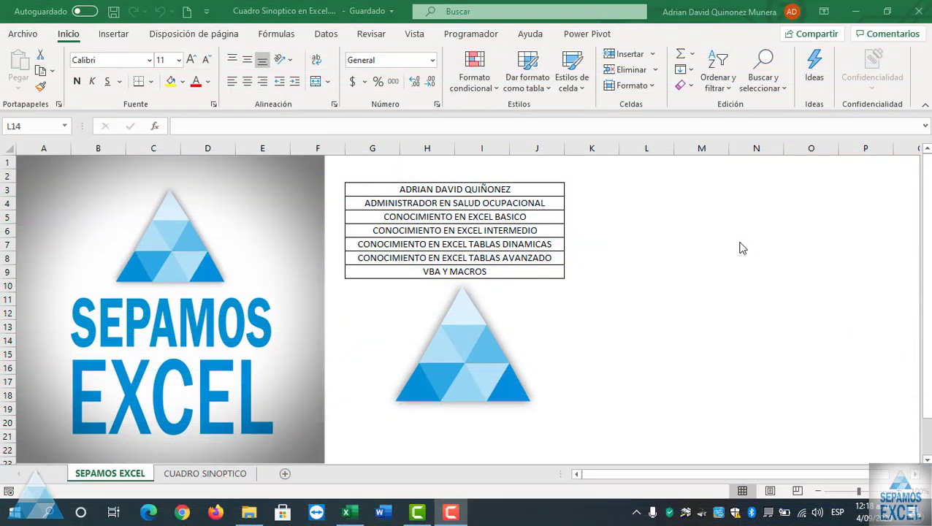
Step: Leave the SEPAMOS EXCEL sheet and open the empty CUADRO SINOPTICO worksheet
left_click(738, 230)
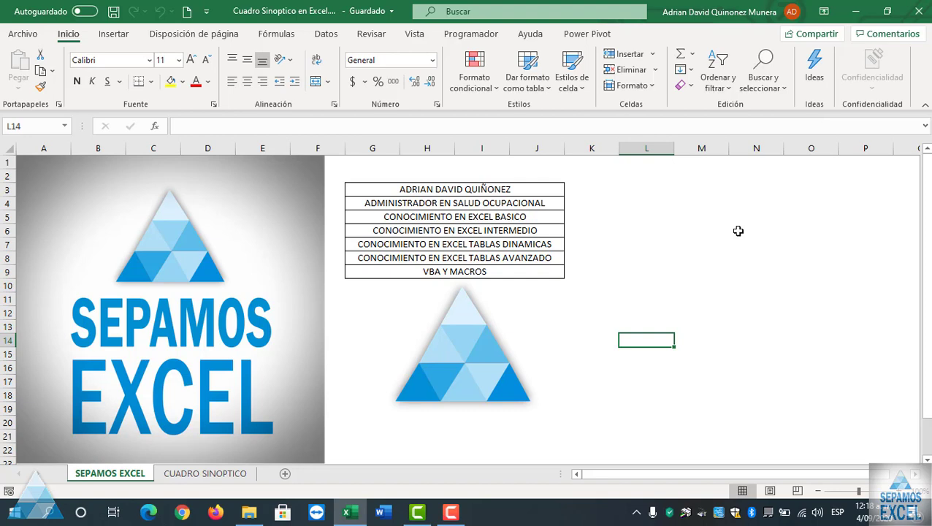
left_click(630, 269)
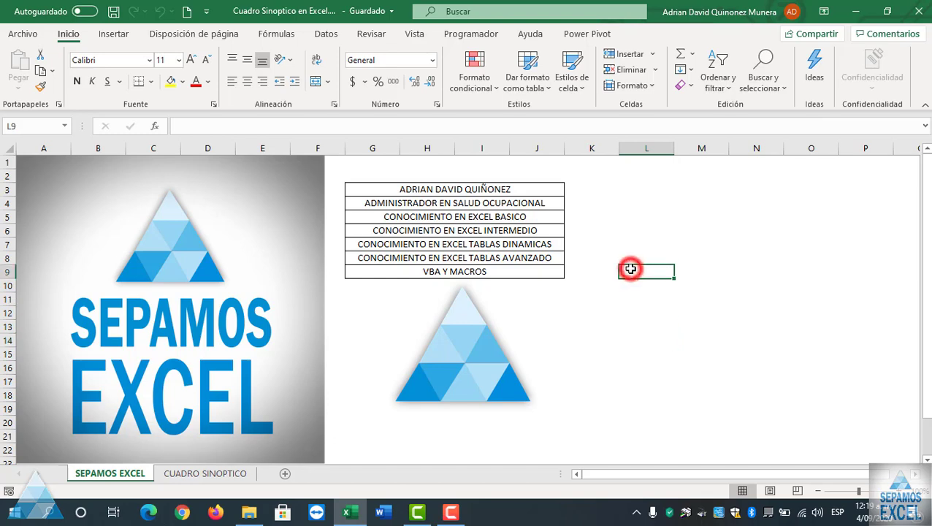
left_click(197, 471)
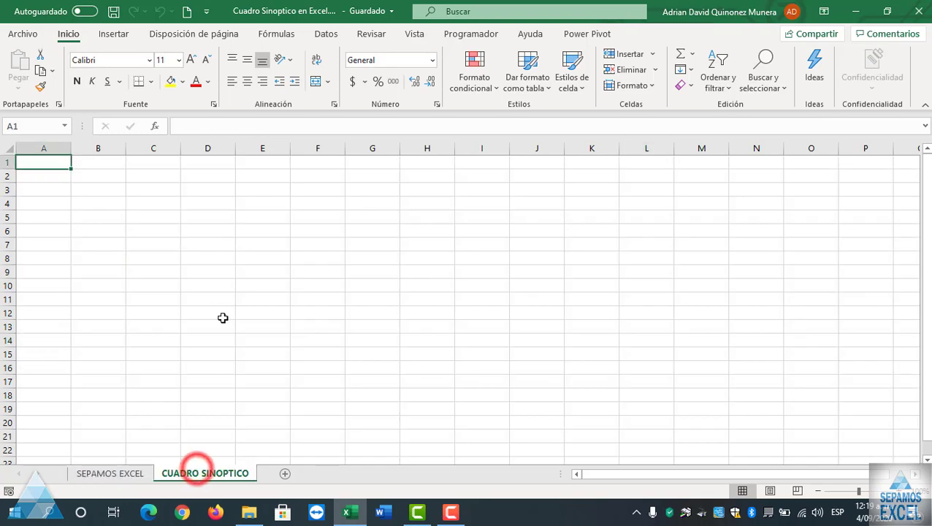
left_click(198, 191)
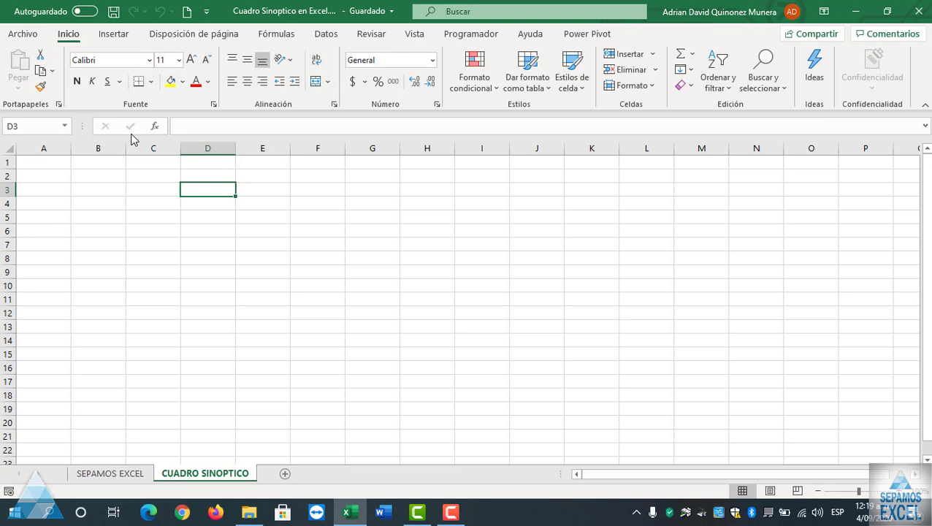
left_click(145, 187)
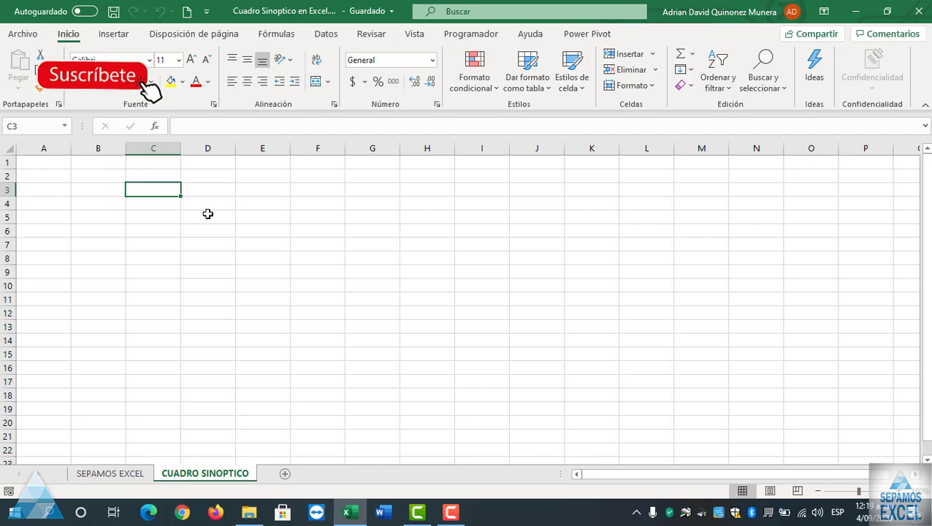
left_click(208, 213)
left_click(158, 188)
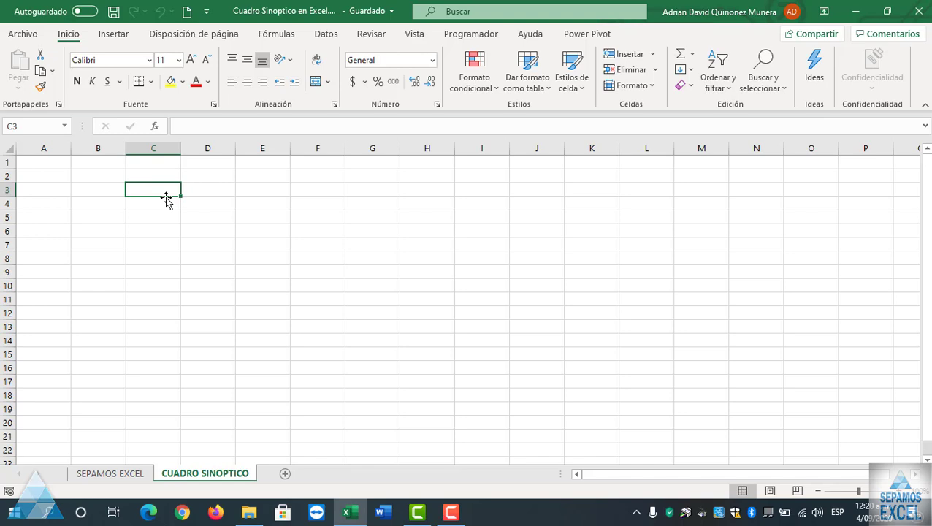
left_click(275, 271)
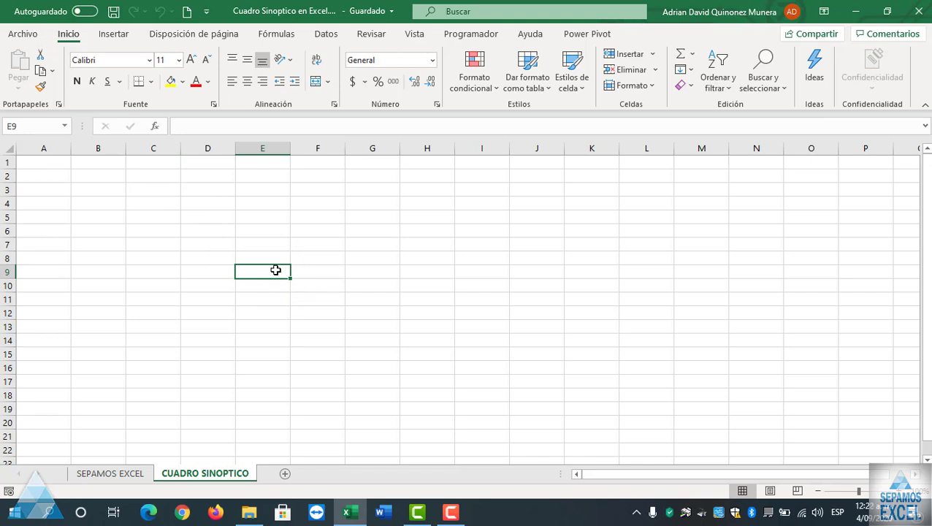
left_click(239, 220)
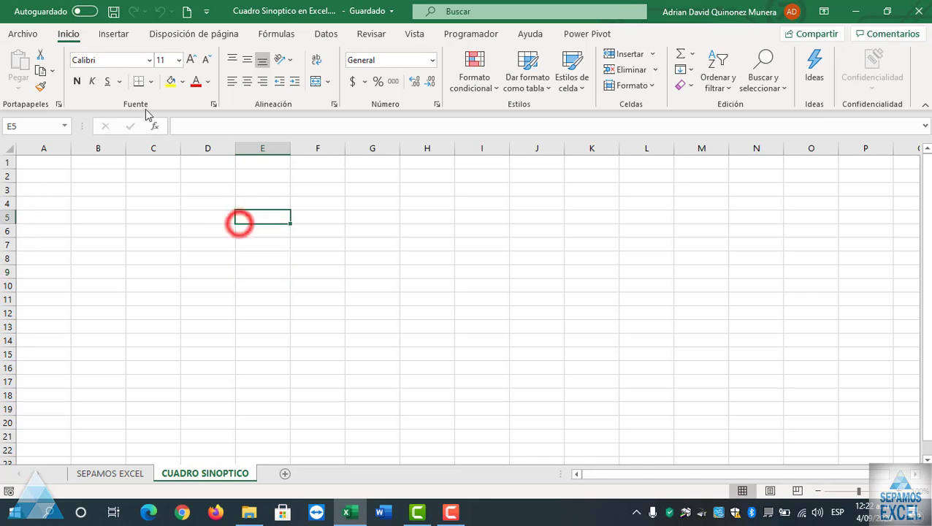
Step: Choose the Jerarquía multinivel en horizontal layout in SmartArt's Jerarquía category
left_click(113, 34)
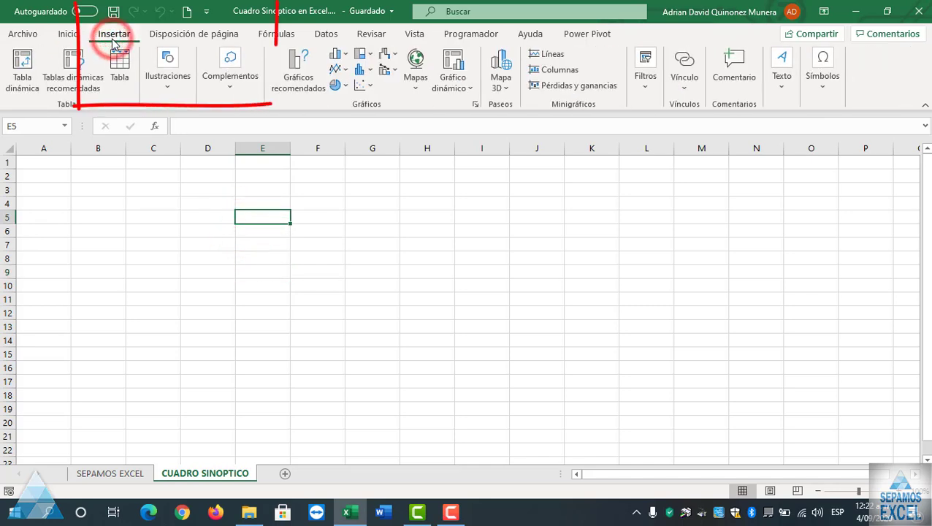
left_click(154, 87)
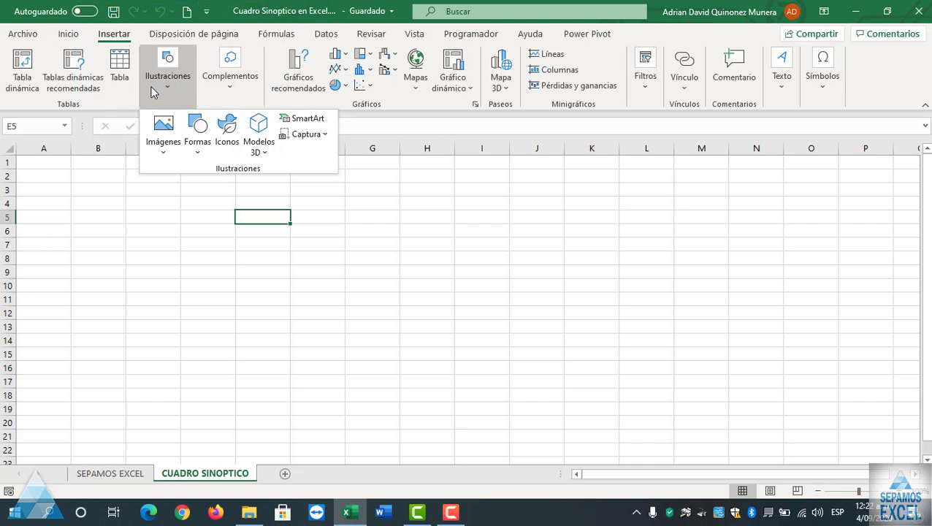
left_click(206, 153)
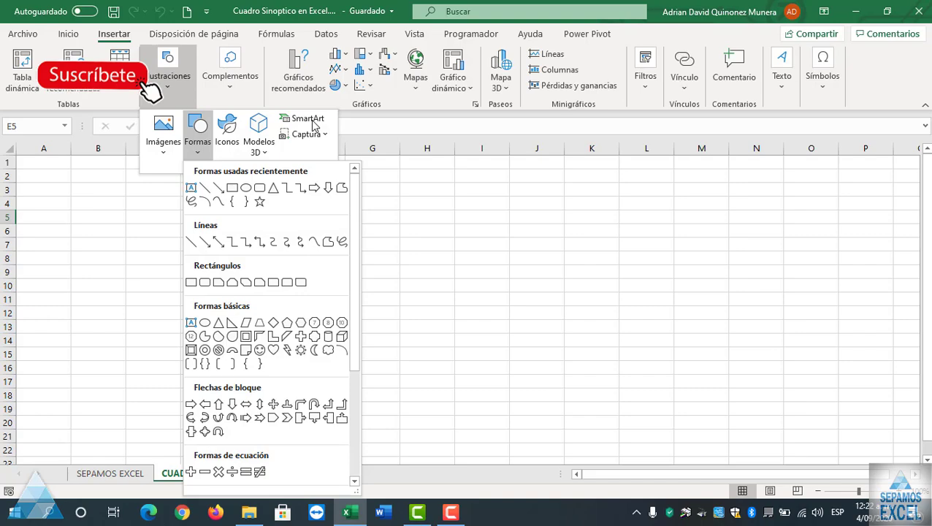
left_click(313, 125)
mouse_move(358, 126)
left_mouse_down()
mouse_move(354, 114)
mouse_move(316, 102)
left_mouse_up()
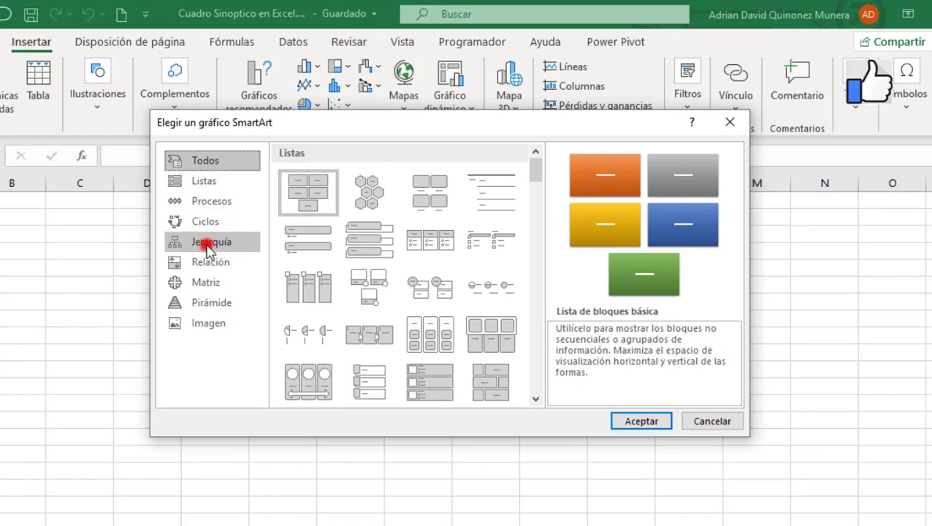
left_click(207, 246)
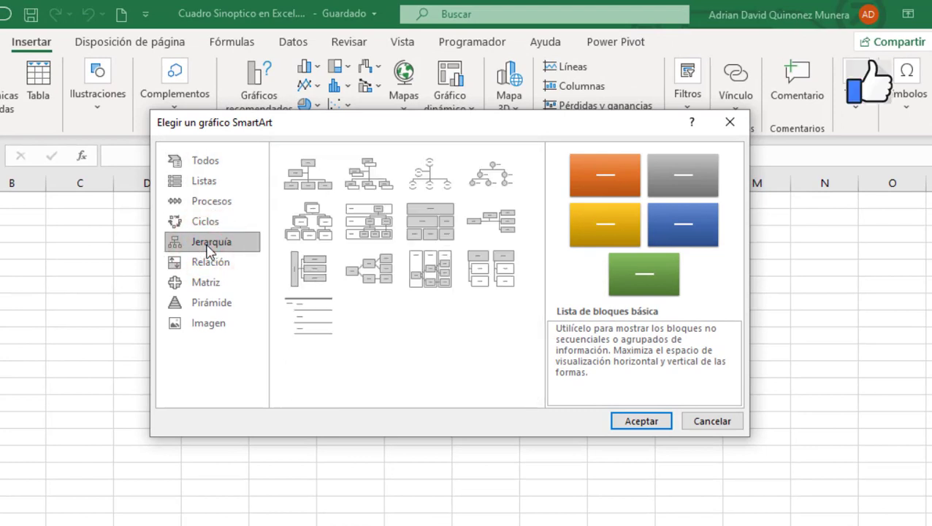
left_click(308, 278)
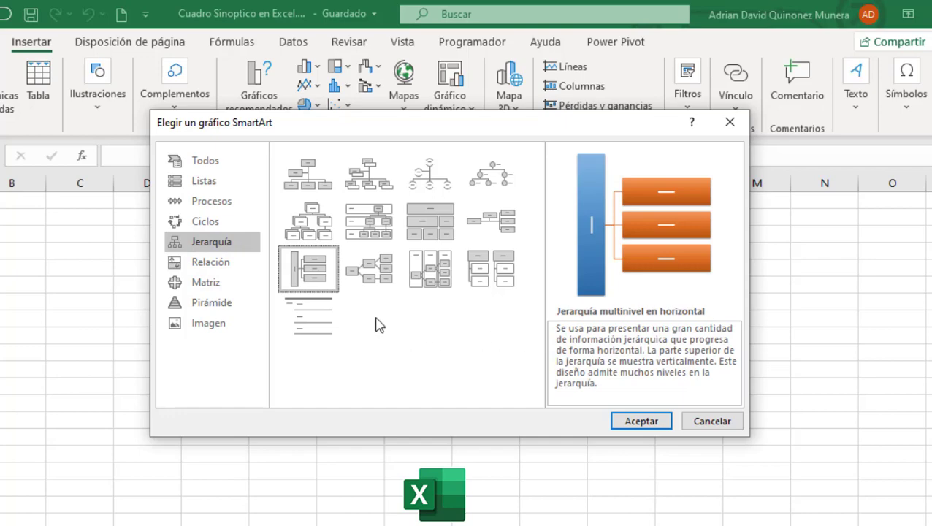
Step: Insert the horizontal multilevel hierarchy SmartArt and move it over columns D–I
left_click(630, 421)
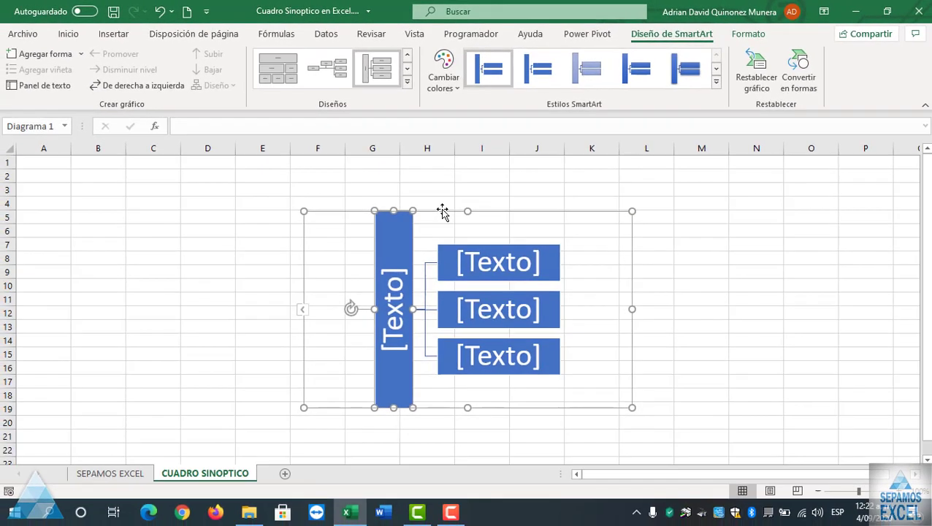
left_click_drag(441, 210, 322, 183)
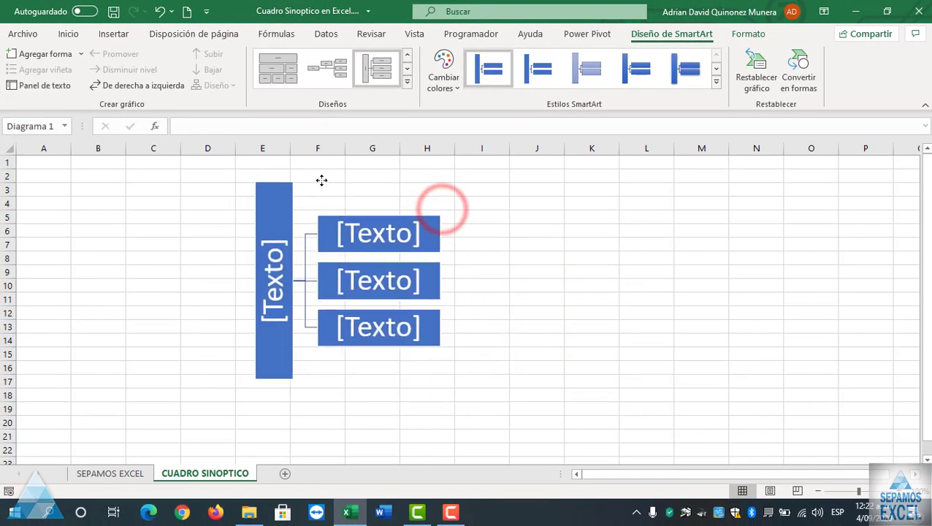
left_click(649, 298)
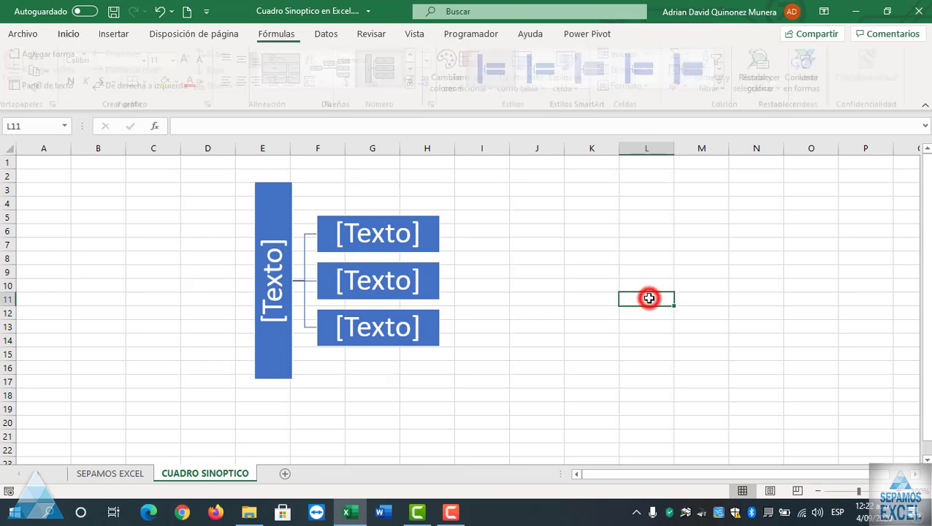
left_click(270, 267)
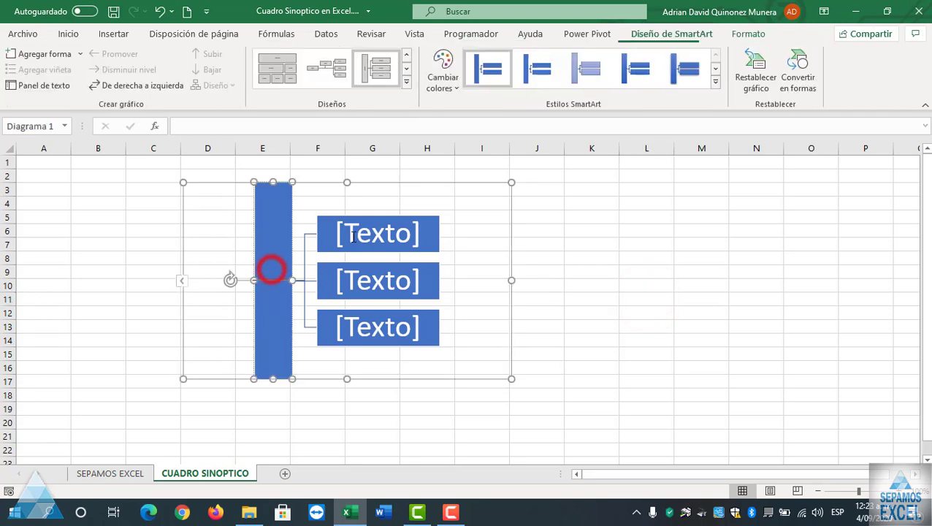
left_click(360, 235)
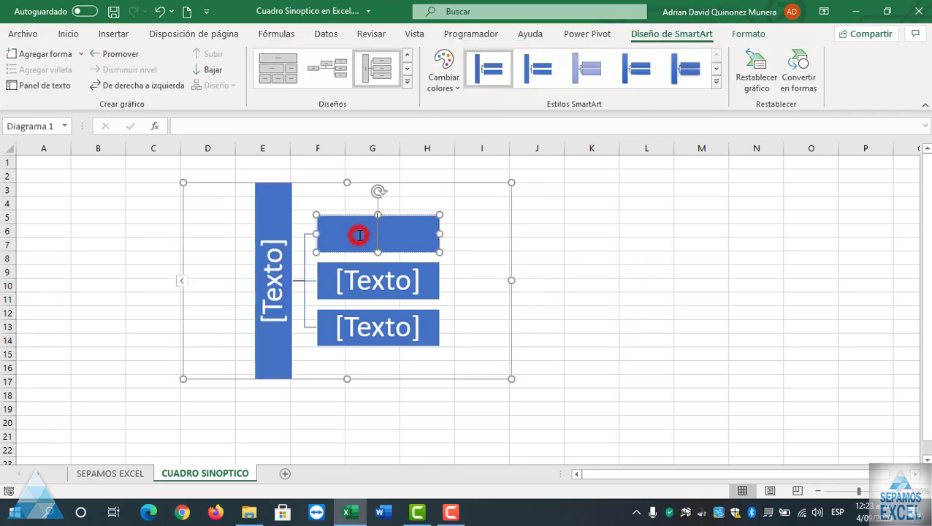
left_click(275, 259)
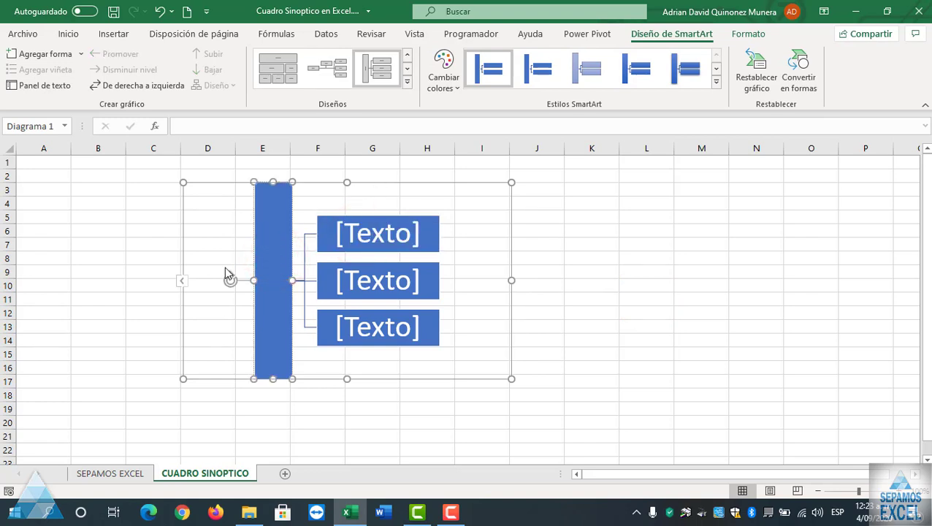
Step: Enter SEPAMOS EXCEL as the heading of the tall left box in the text pane
left_click(182, 282)
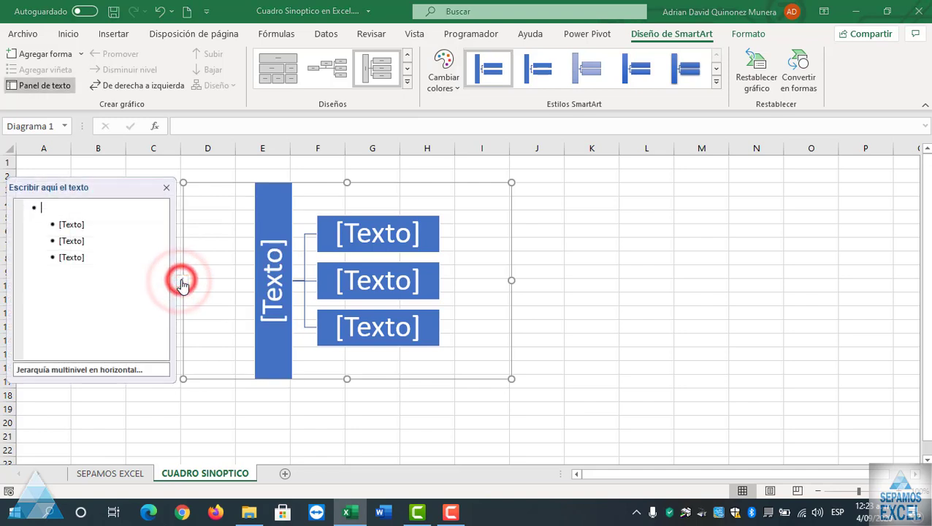
left_click(276, 269)
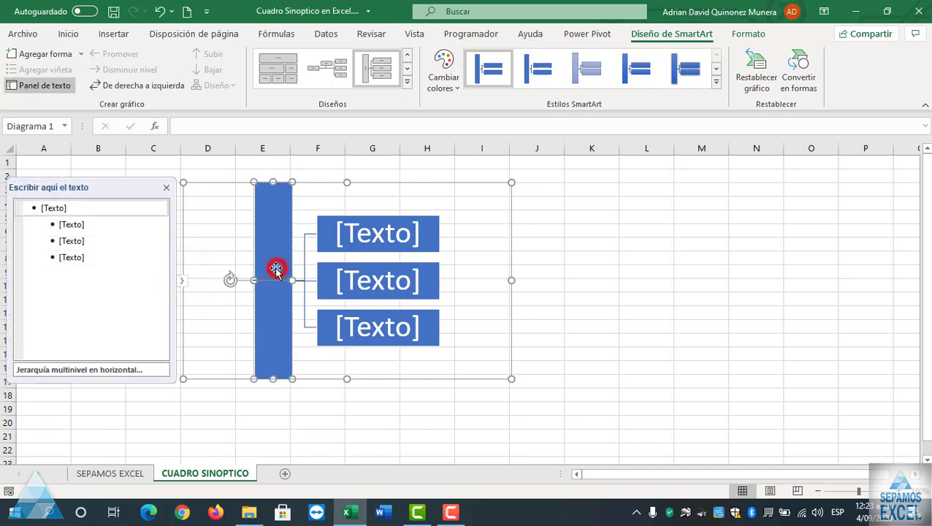
left_click(95, 209)
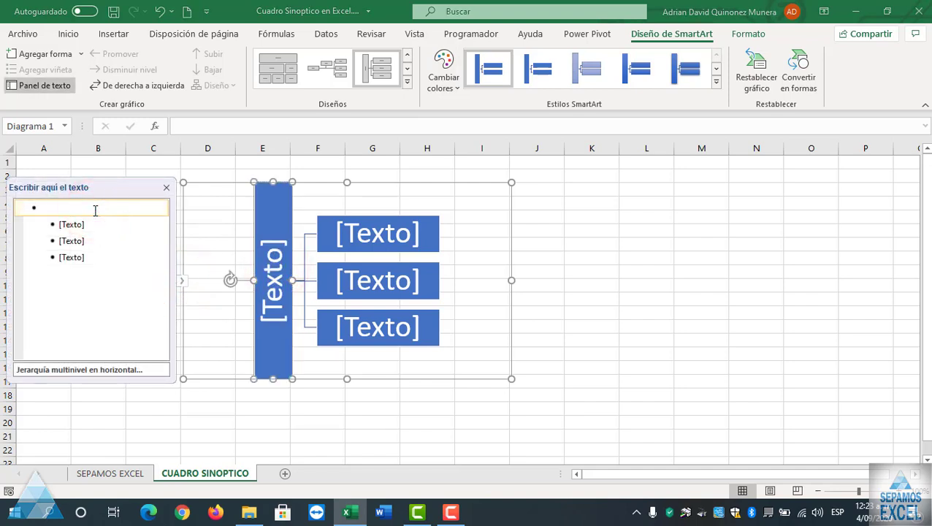
type("excel")
key("BackSpace")
key("BackSpace")
key("BackSpace")
key("BackSpace")
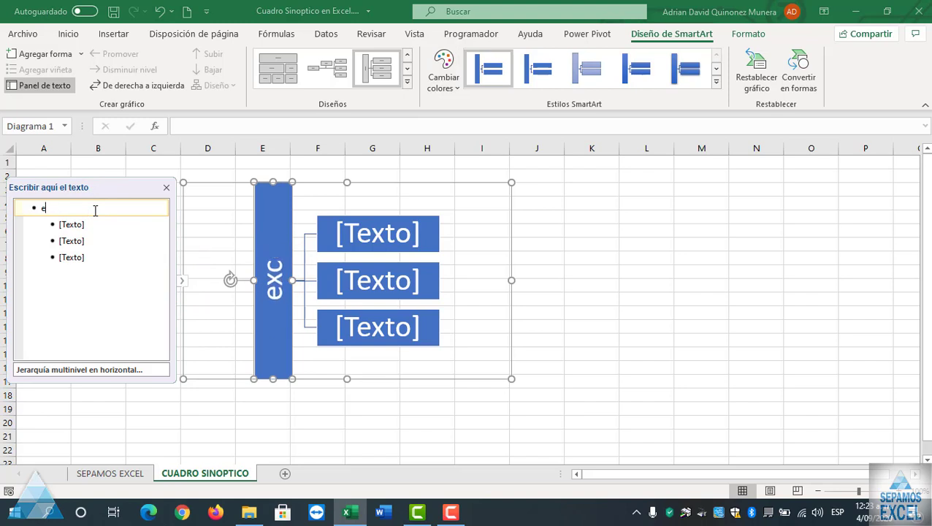
key("BackSpace")
type("SEPAMO")
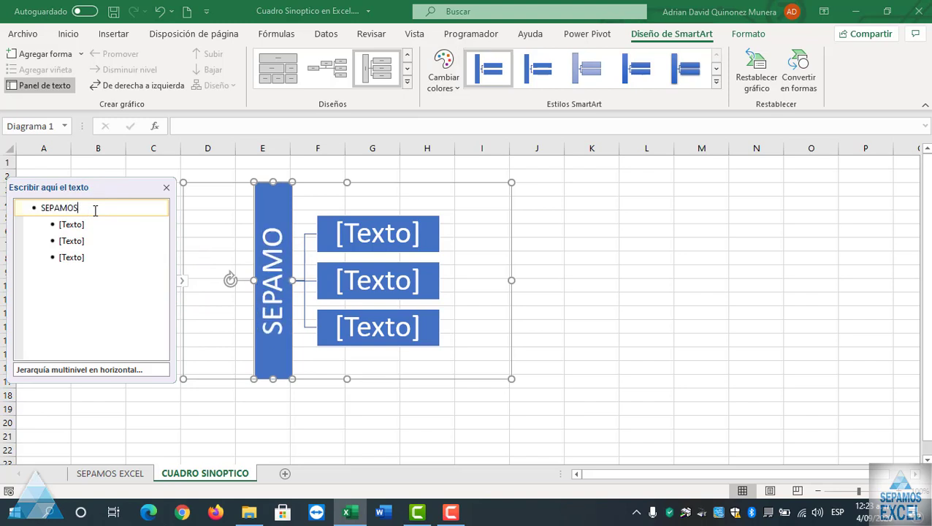
type("S EX")
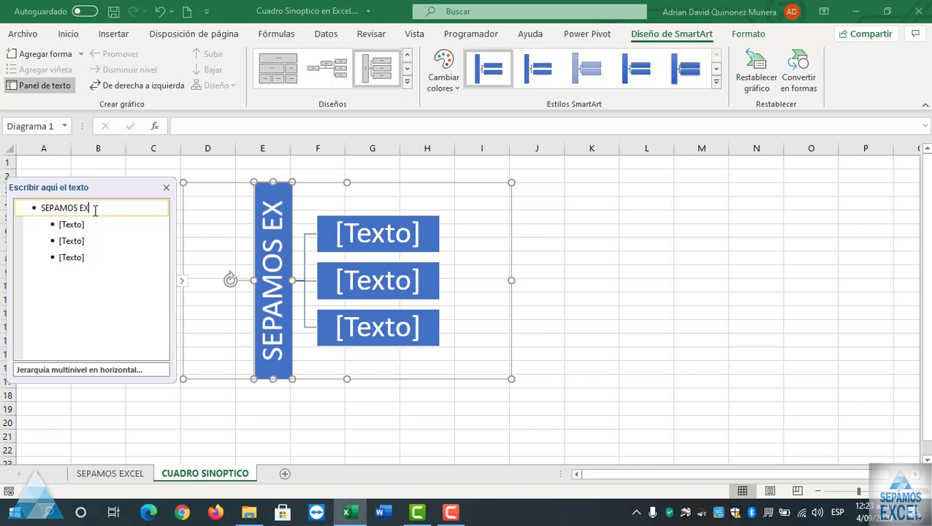
type("CEL")
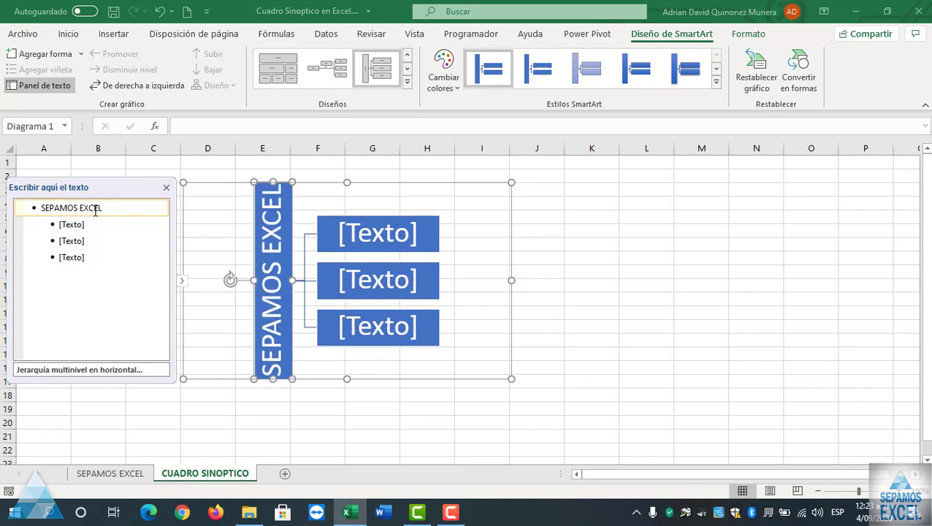
Step: Label the first branch BASICO, fixing several typos along the way
left_click(95, 224)
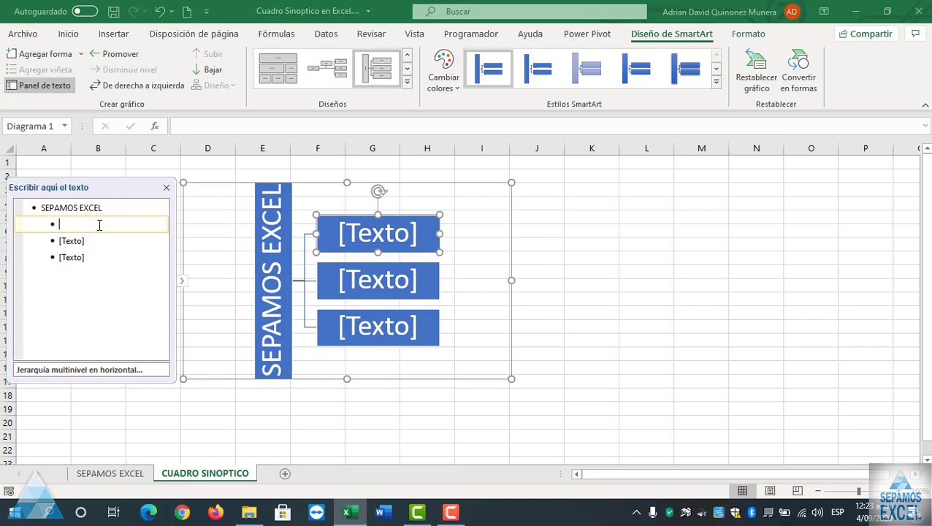
type("BA")
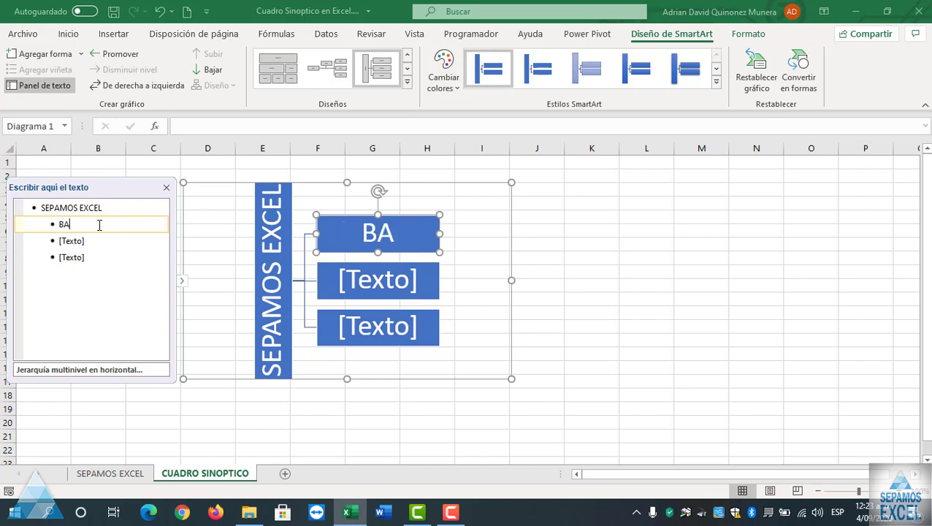
type("SICO")
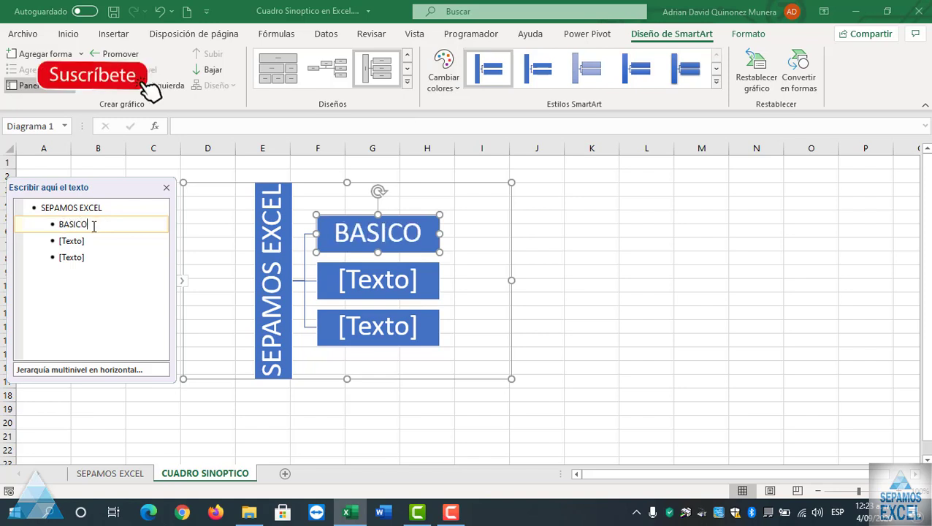
key("Return")
key("ctrl+z")
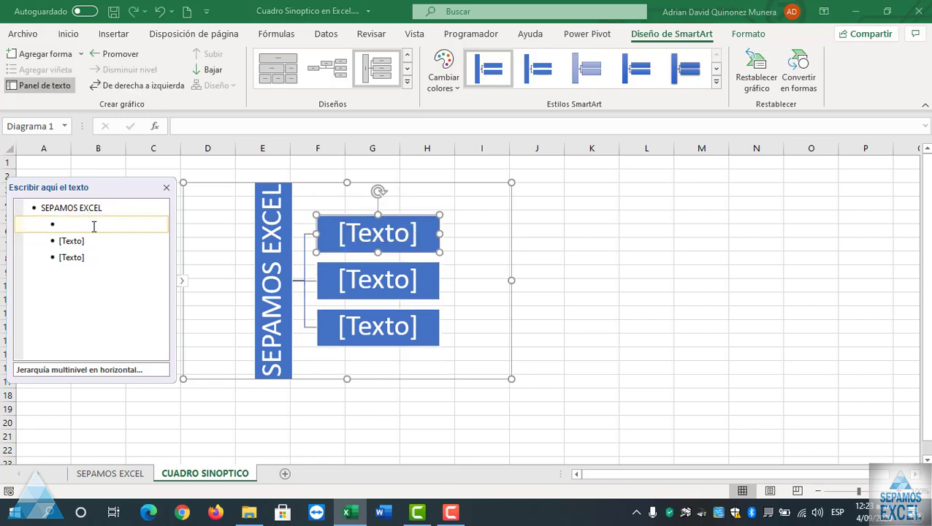
type("BASCI")
key("BackSpace")
key("BackSpace")
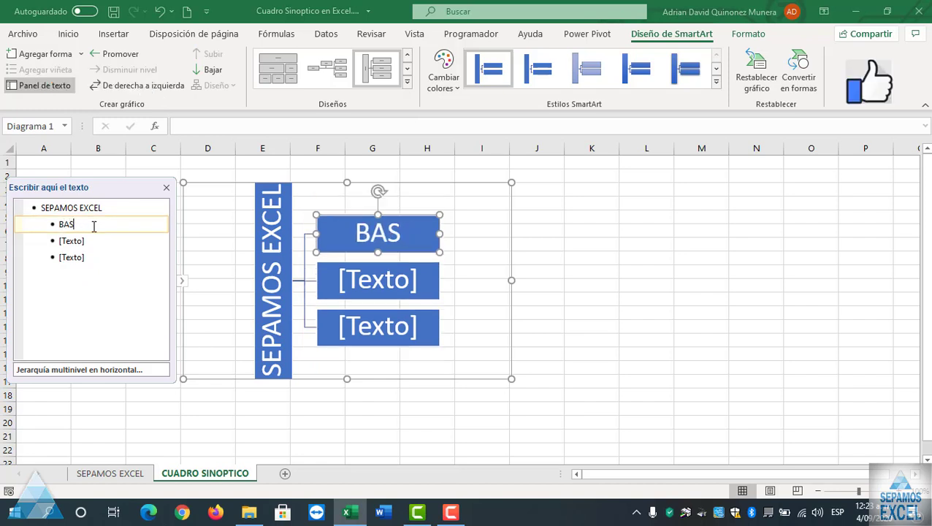
type("I")
key("BackSpace")
key("BackSpace")
type("C")
key("BackSpace")
type("IC")
key("BackSpace")
key("BackSpace")
type("SCIO")
key("BackSpace")
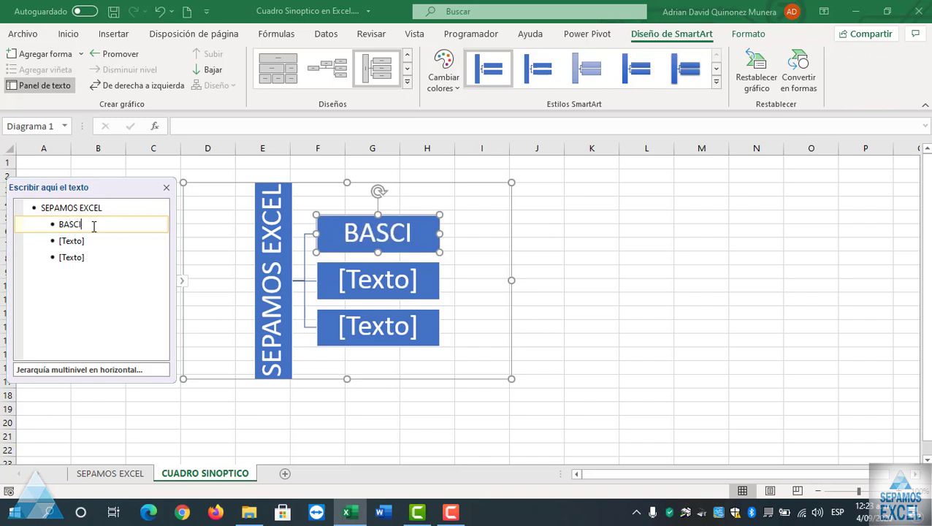
key("BackSpace")
key("BackSpace")
type("ICO")
key("Return")
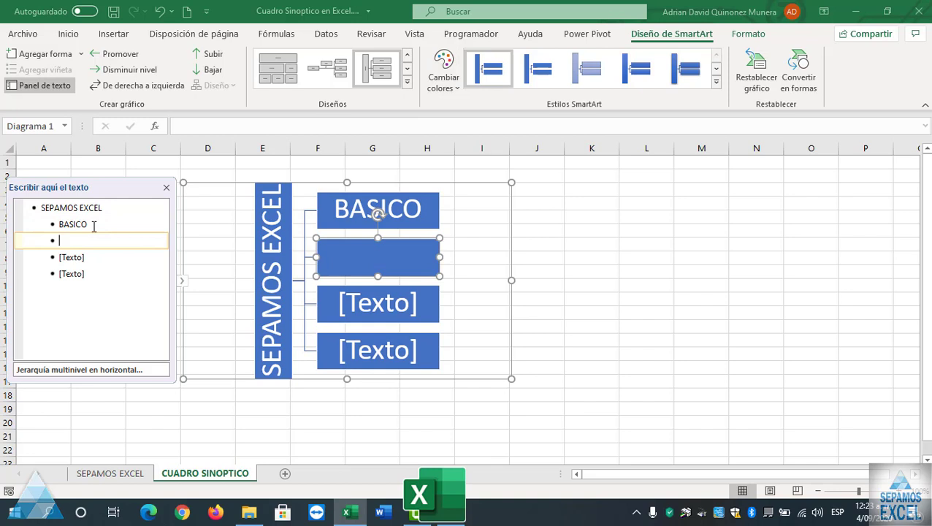
key("ctrl+z")
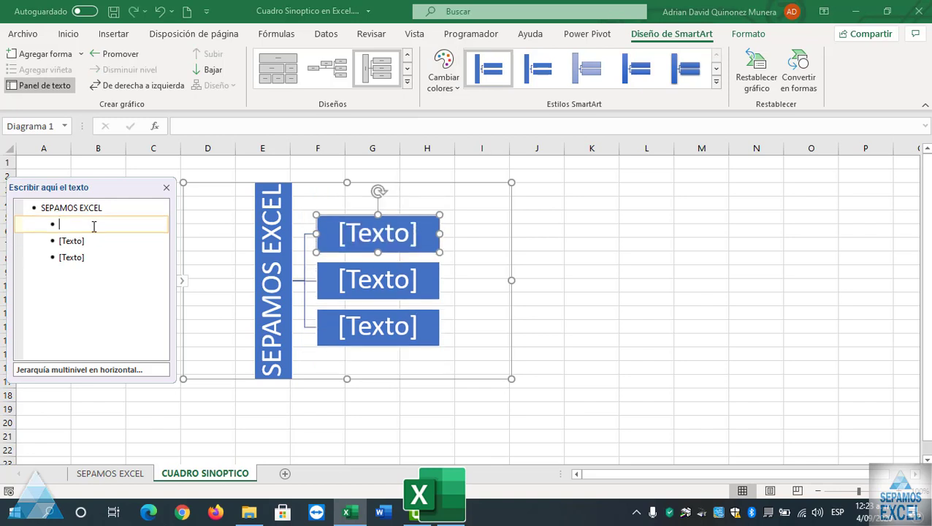
type("BASUCI")
key("BackSpace")
key("BackSpace")
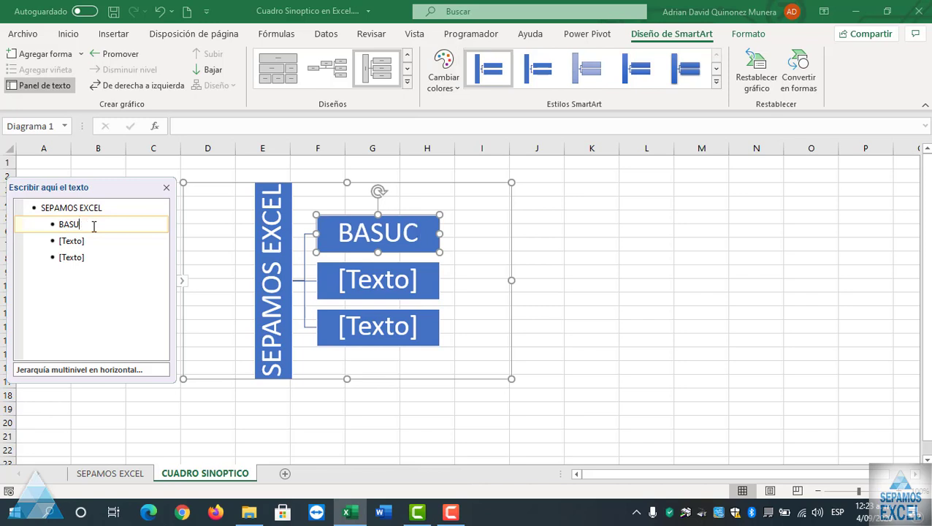
key("BackSpace")
type("ICO")
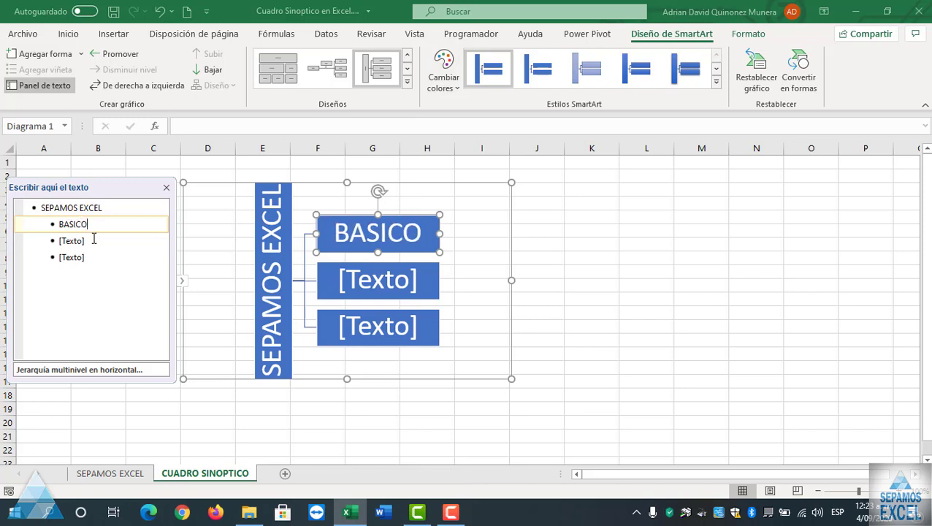
Step: Label the second and third branches INTERMEDIO and AVANZADO
left_click(93, 240)
type("INTERMEDI")
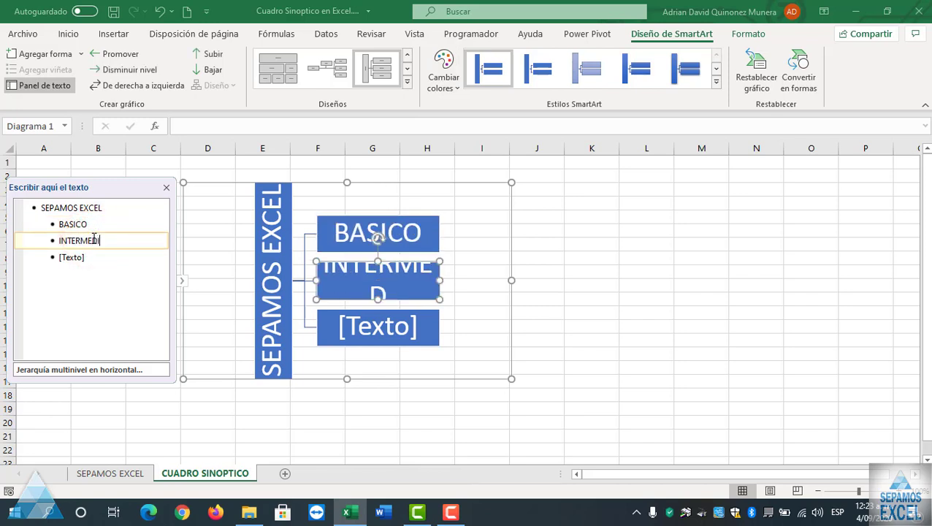
type("O")
left_click(95, 257)
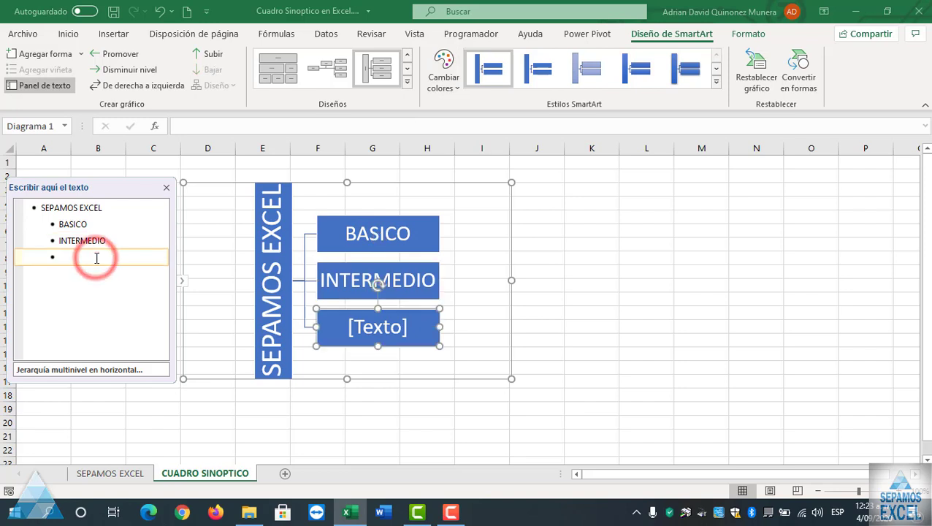
type("AVANZAO")
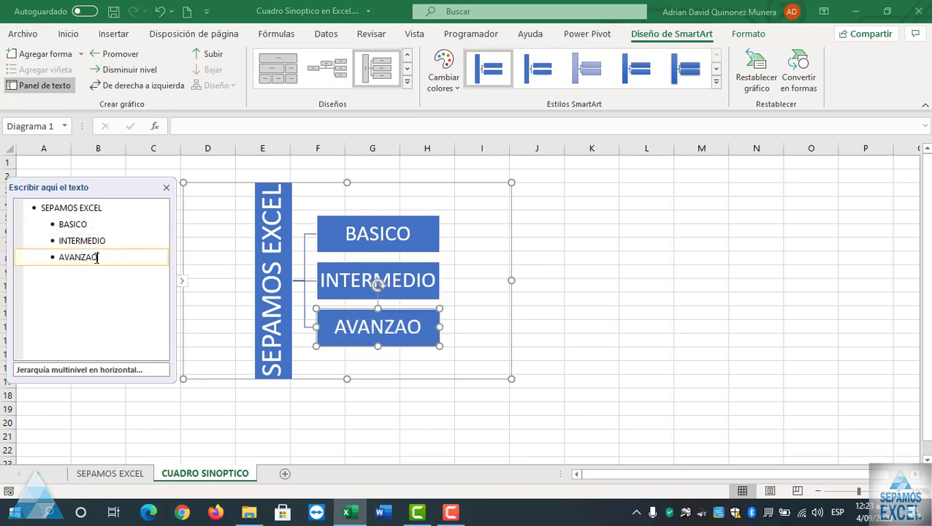
type("D")
key("BackSpace")
key("BackSpace")
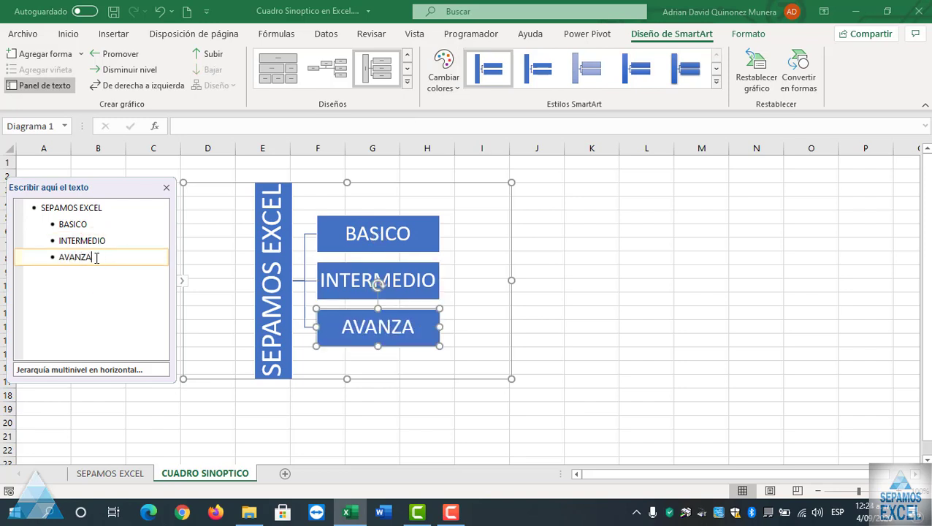
type("DO")
Step: Add a fourth branch after AVANZADO labelled VBA & MACROS
left_click(568, 267)
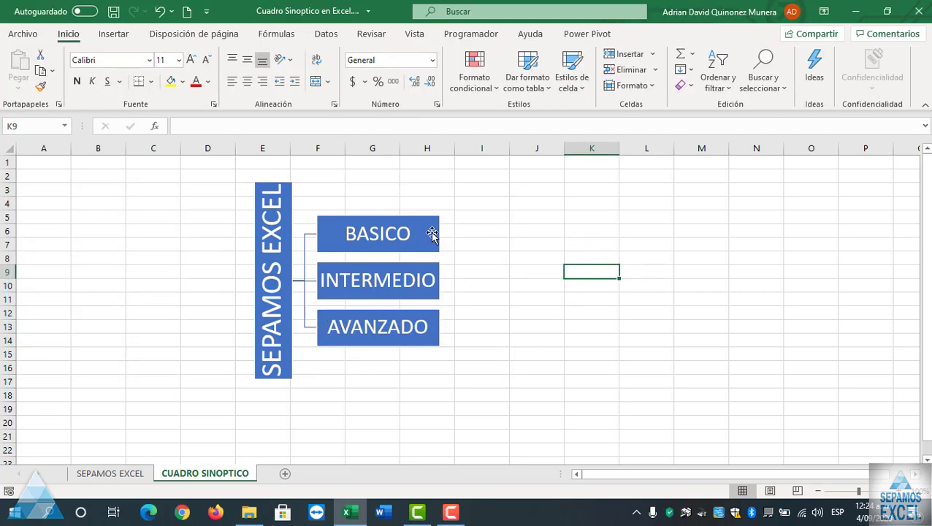
left_click(436, 323)
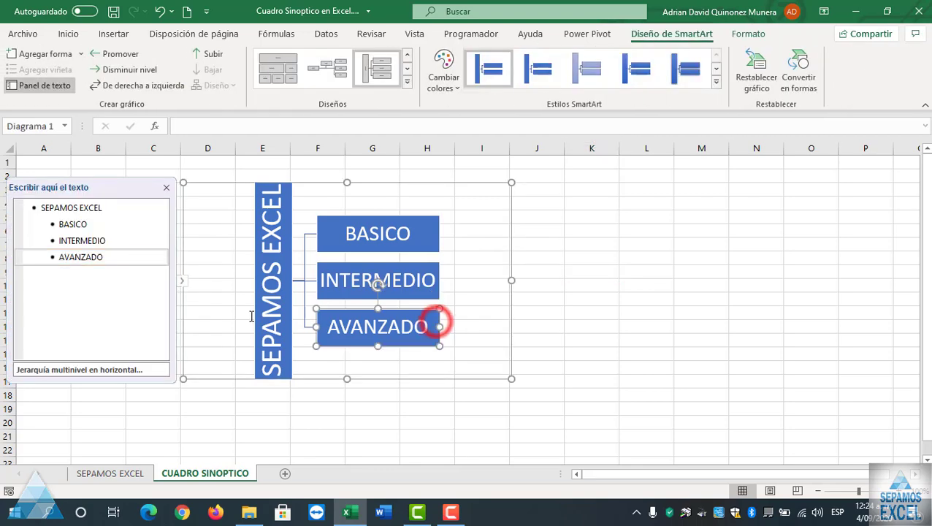
left_click(116, 256)
key("Return")
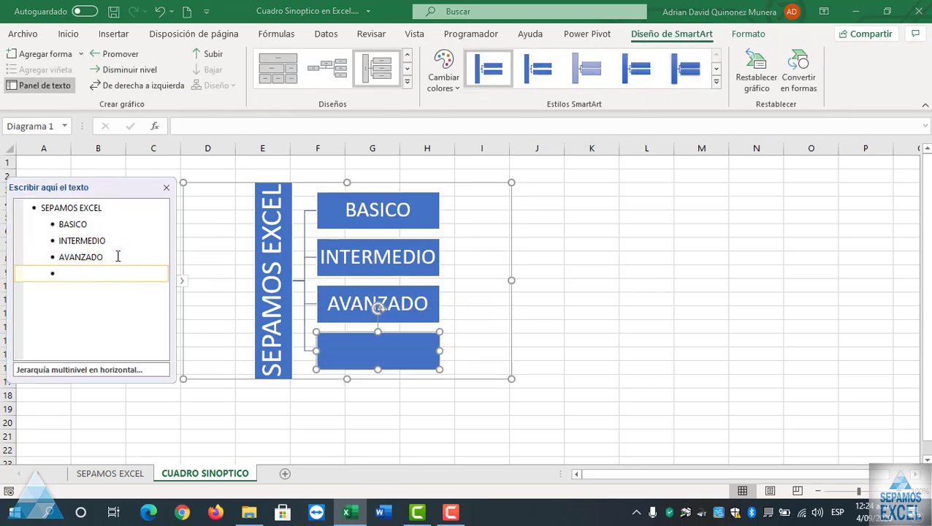
type("VBA ")
type("& M")
type("ACR")
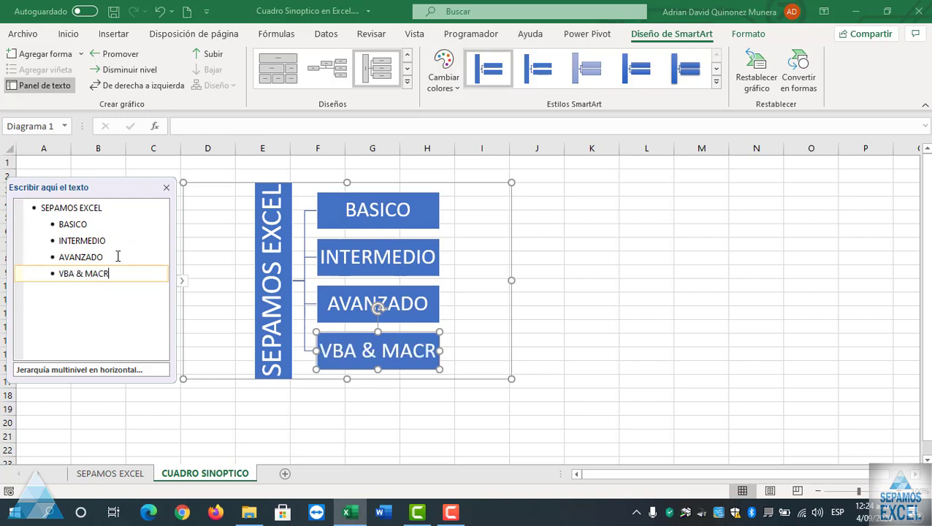
type("OS")
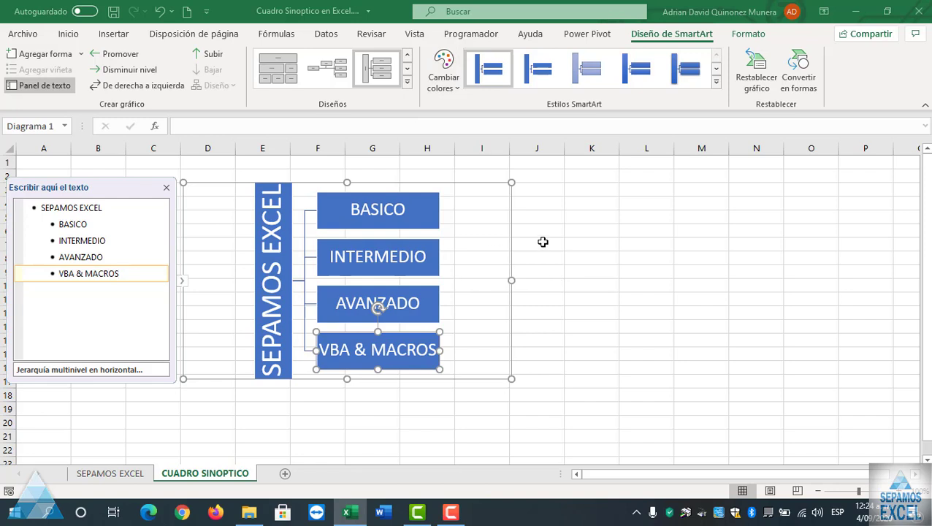
left_click(497, 220)
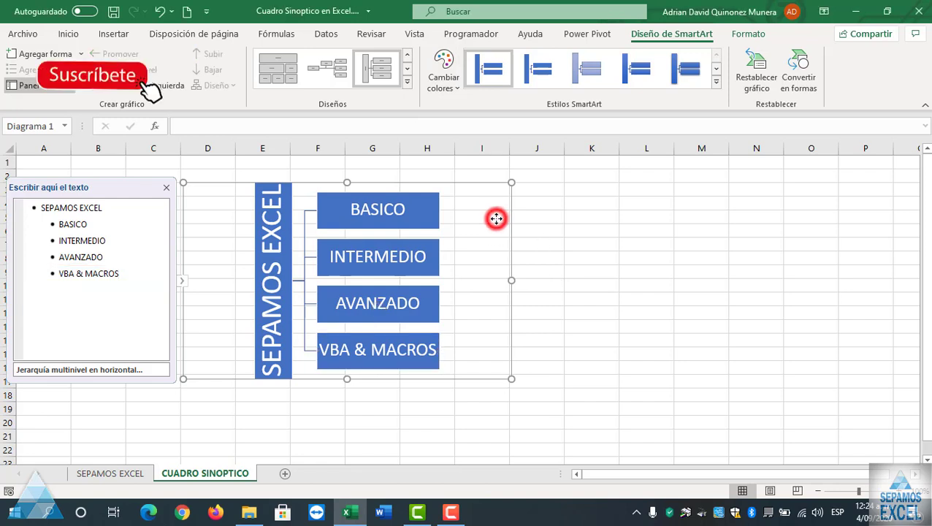
Step: Reposition the SEPAMOS EXCEL diagram on the sheet, then select the BASICO box
left_click(468, 172)
left_click(291, 184)
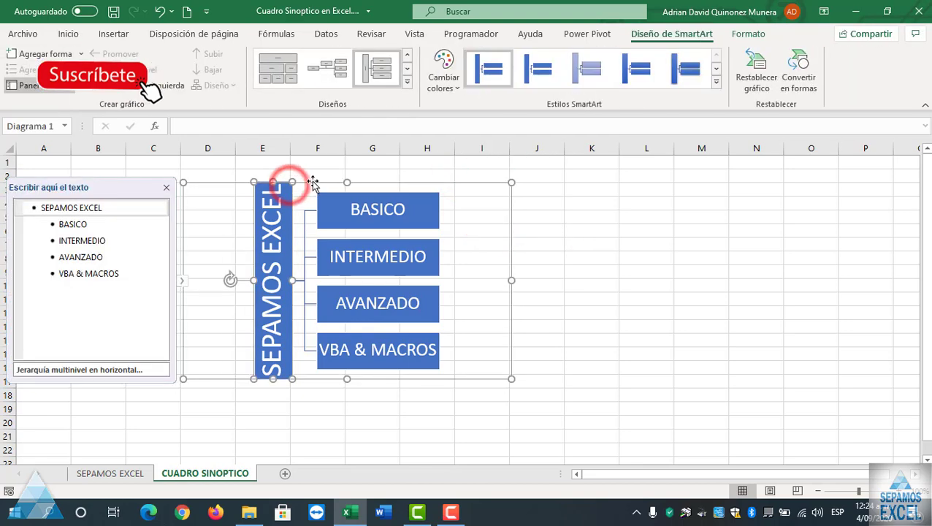
mouse_move(313, 182)
left_mouse_down()
mouse_move(153, 204)
mouse_move(159, 211)
left_mouse_up()
left_click(614, 219)
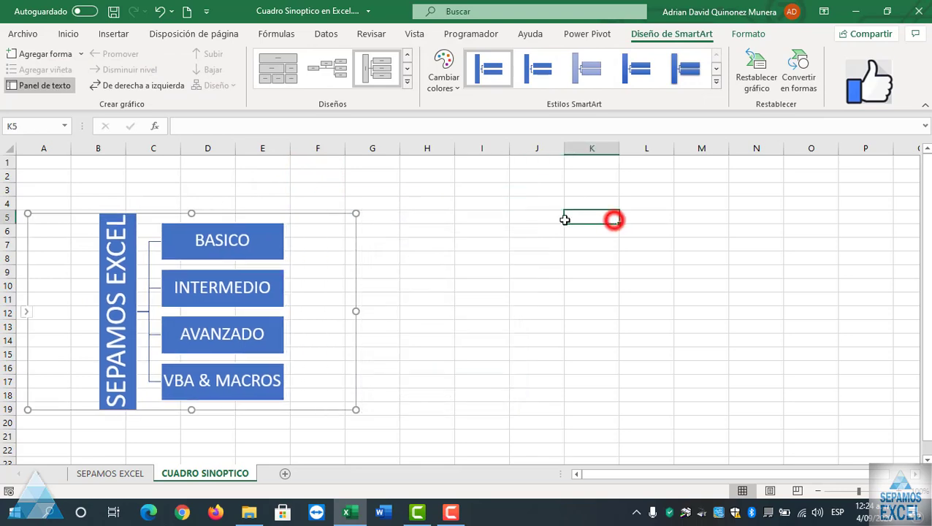
left_click(281, 210)
left_click_drag(253, 212, 380, 212)
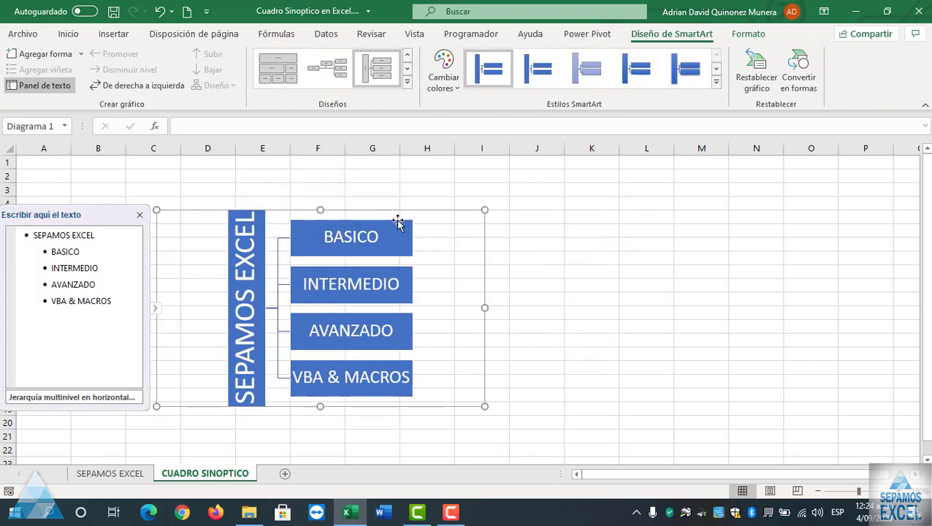
left_click(402, 229)
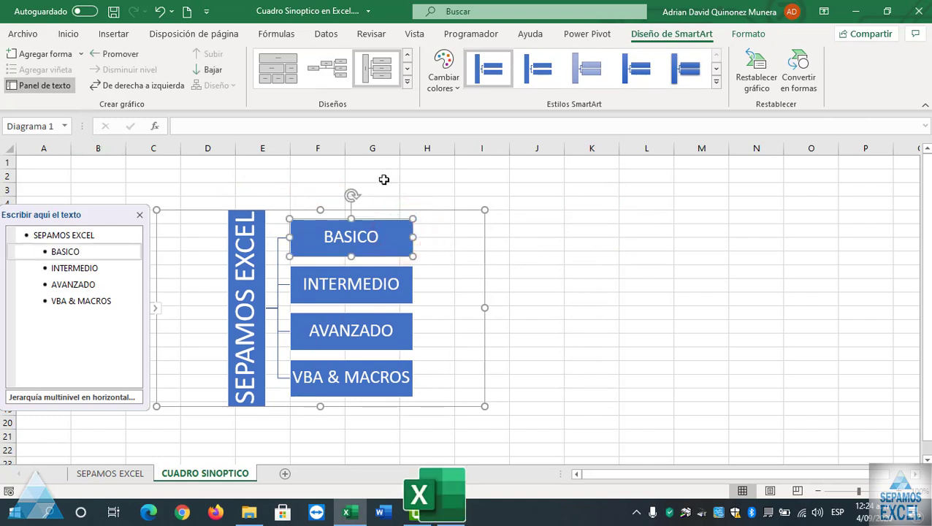
Step: Add two sub-boxes under BASICO reading OPERACIONES and BASE DE DATOS
left_click(46, 54)
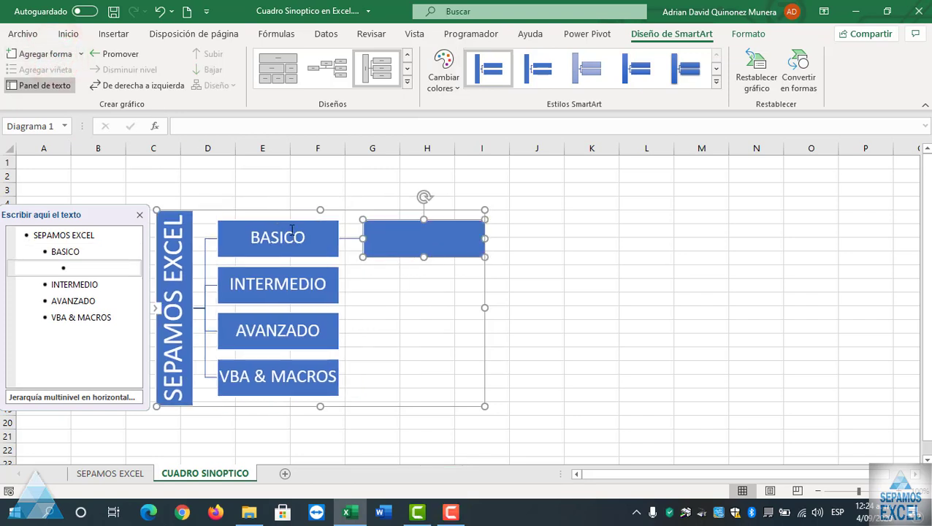
left_click(51, 54)
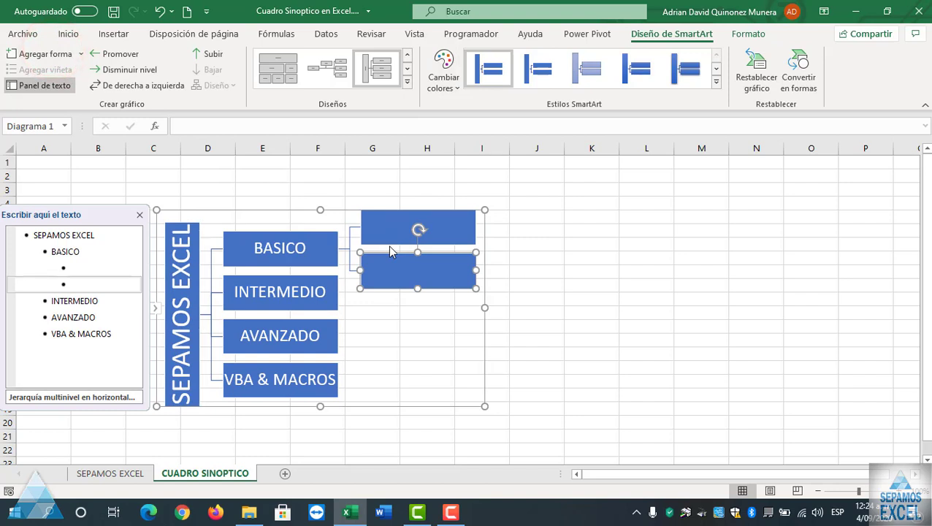
left_click(110, 265)
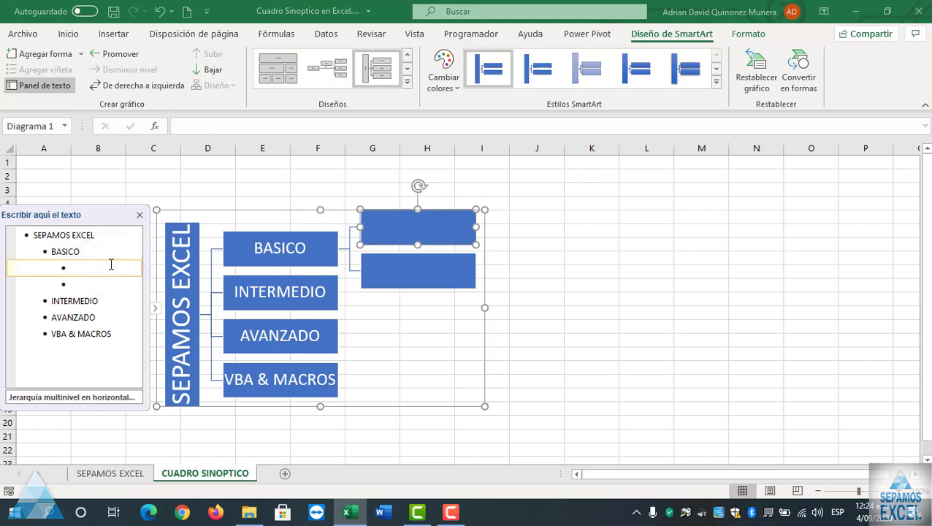
type("OPERACIO")
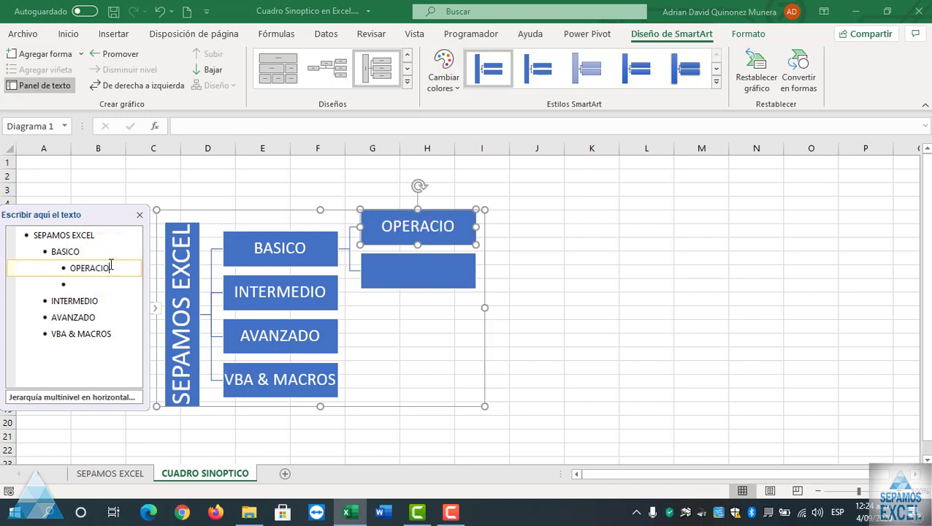
type("NES")
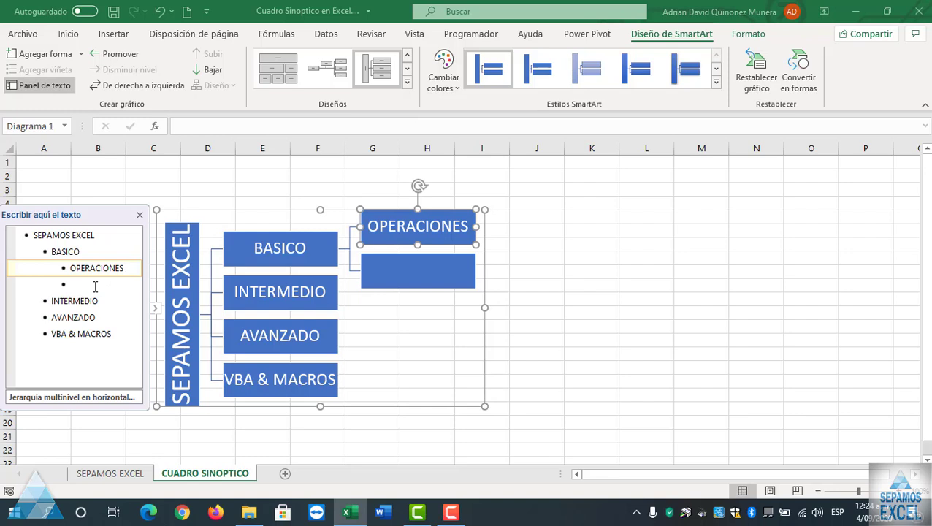
left_click(95, 285)
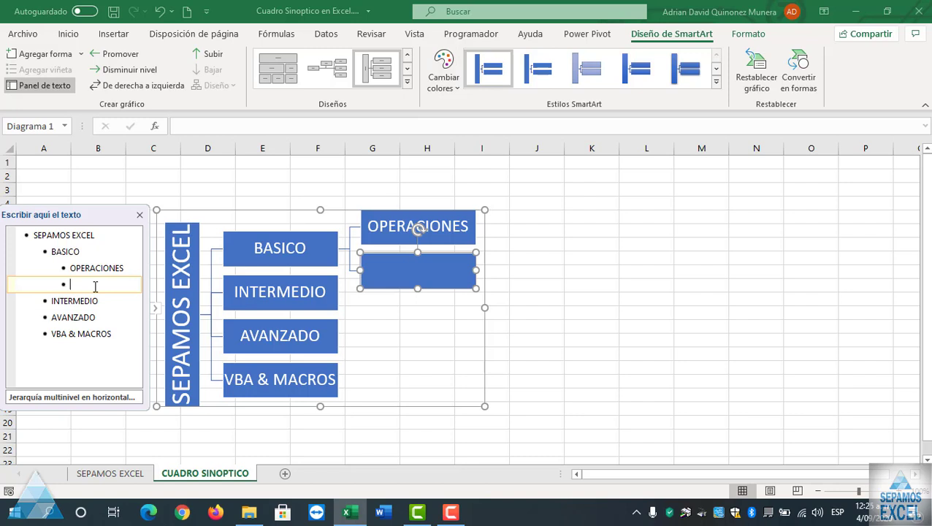
type("BASE DE DATOS")
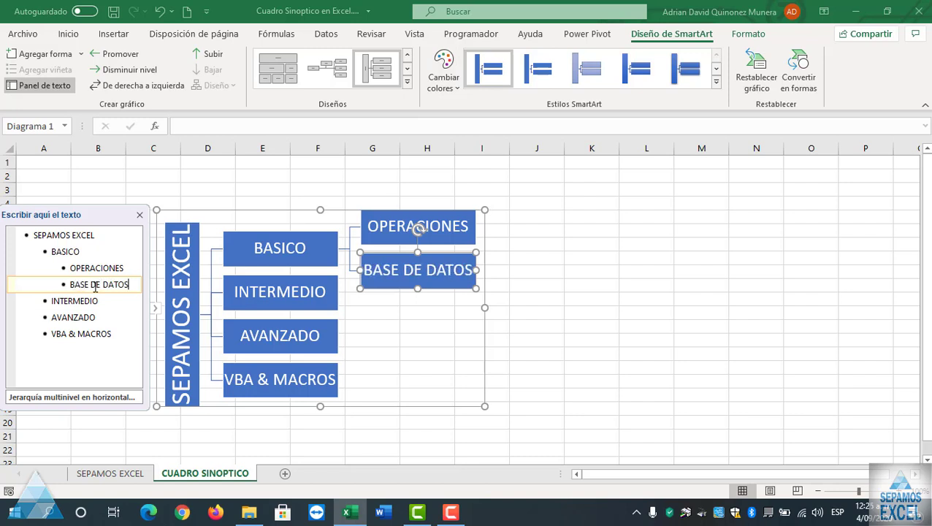
left_click(541, 297)
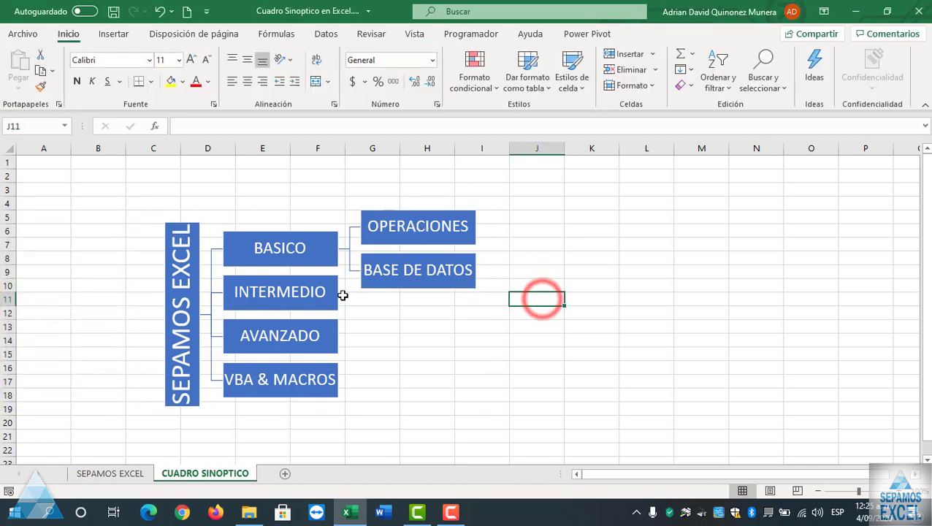
Step: Add three empty child shapes under INTERMEDIO, undoing two misplaced shape insertions
left_click(336, 293)
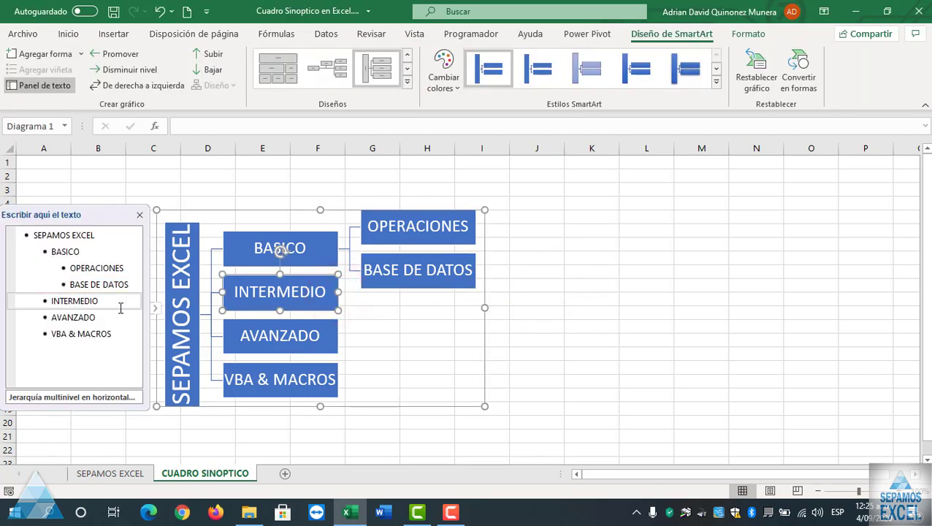
left_click(79, 53)
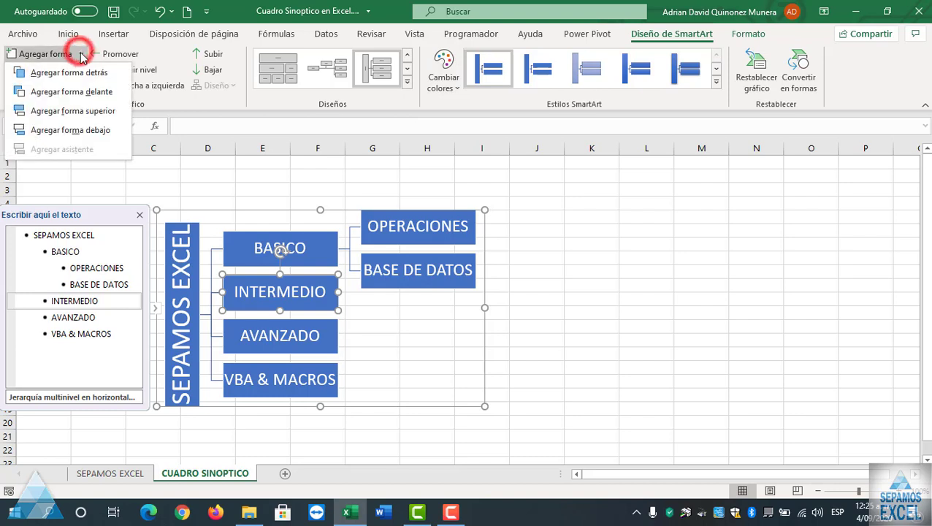
left_click(95, 92)
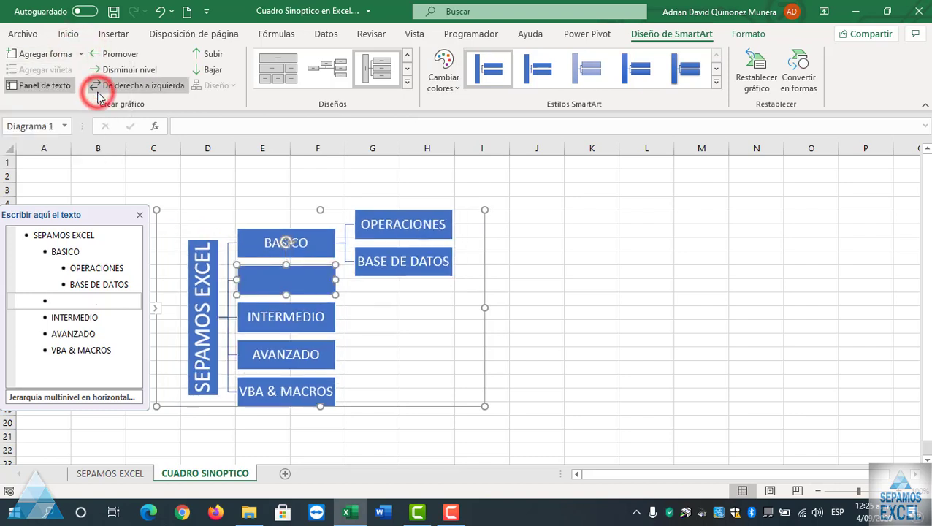
key("ctrl+z")
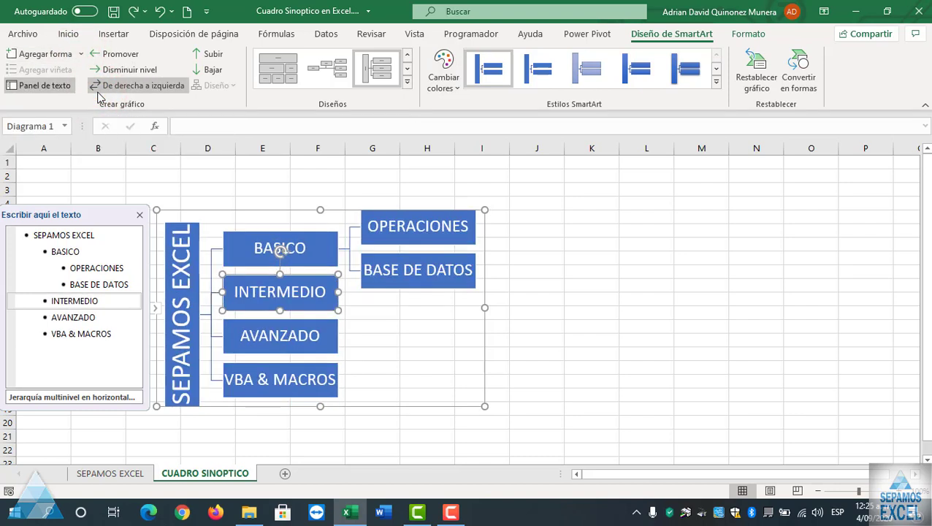
left_click(81, 53)
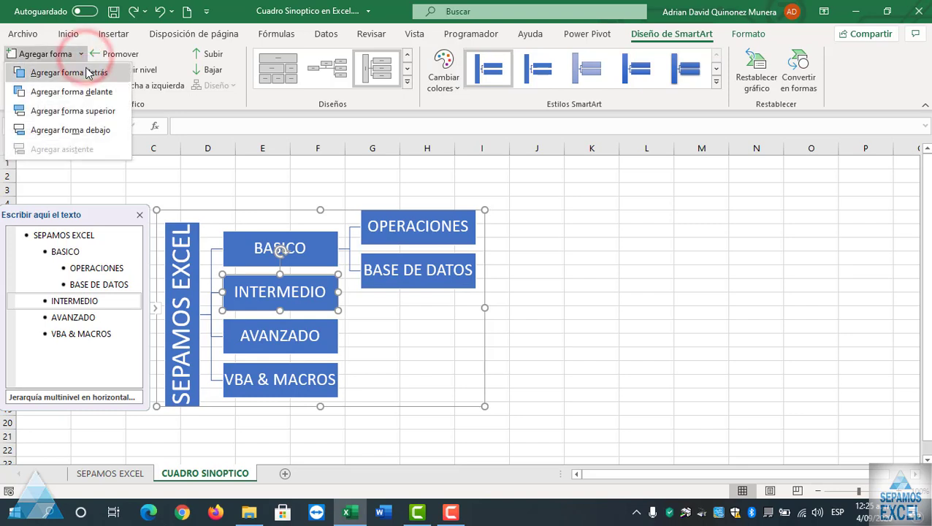
left_click(91, 110)
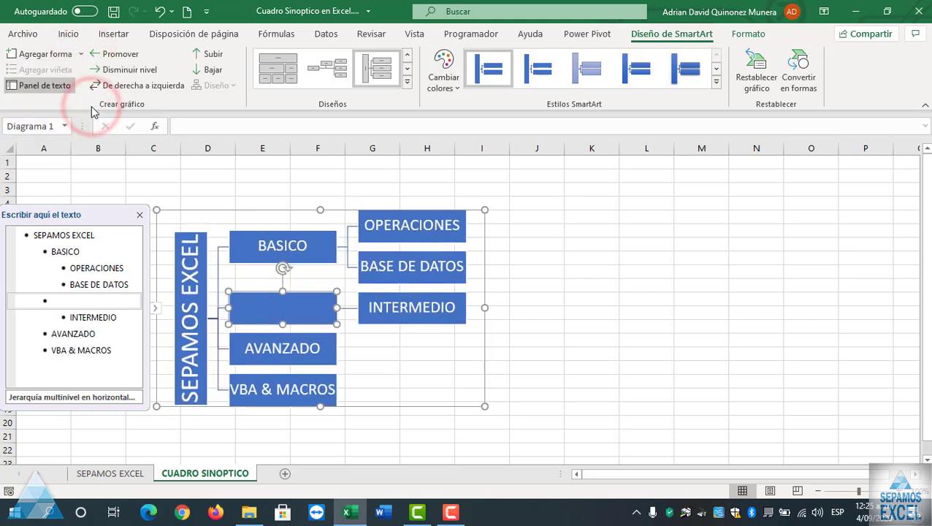
key("ctrl+z")
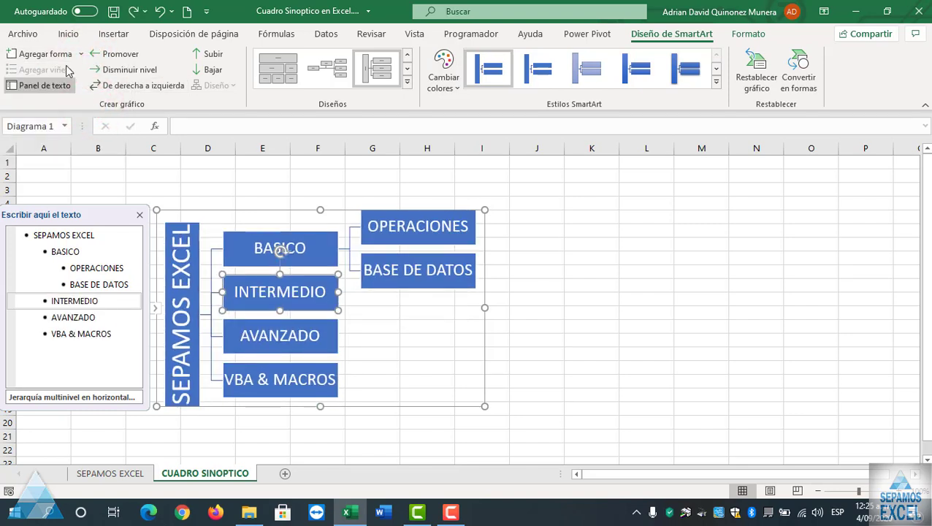
left_click(64, 63)
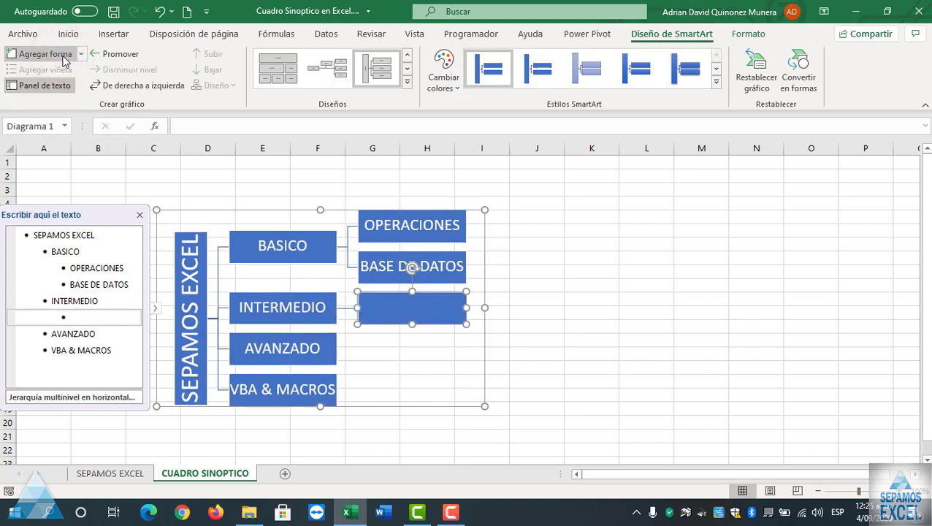
left_click(63, 62)
left_click(64, 61)
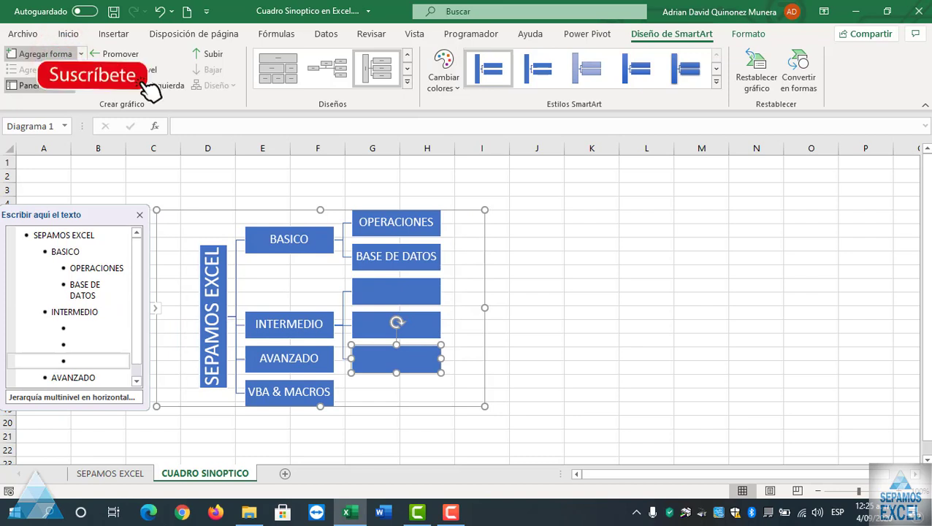
Step: Fill INTERMEDIO's three sub-boxes with FORMULAS, GRAFICAS and TABLAS DINAMICAS
left_click(138, 268)
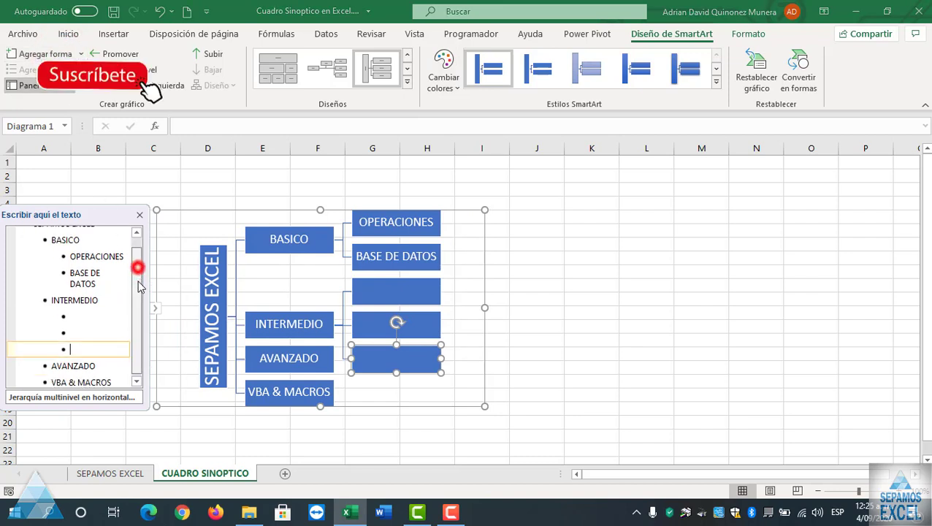
left_click(90, 315)
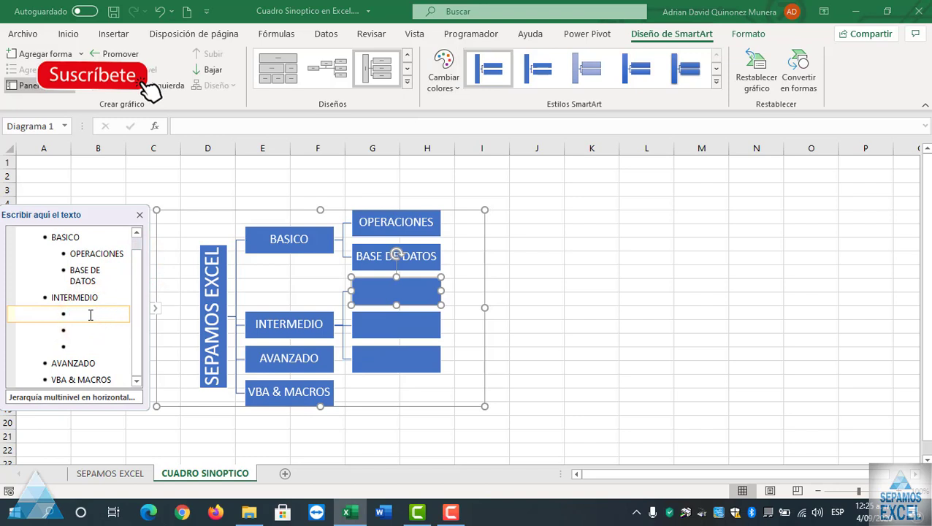
type("FORMULAS")
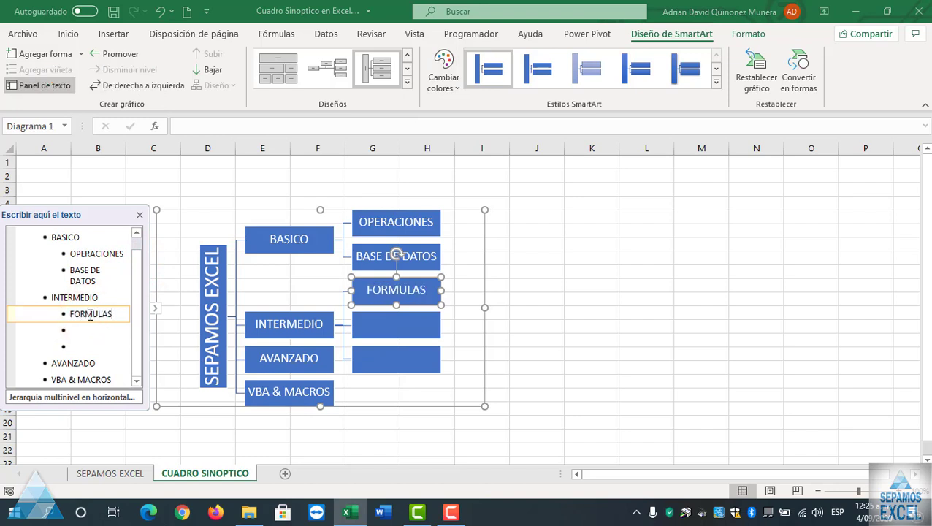
left_click(88, 329)
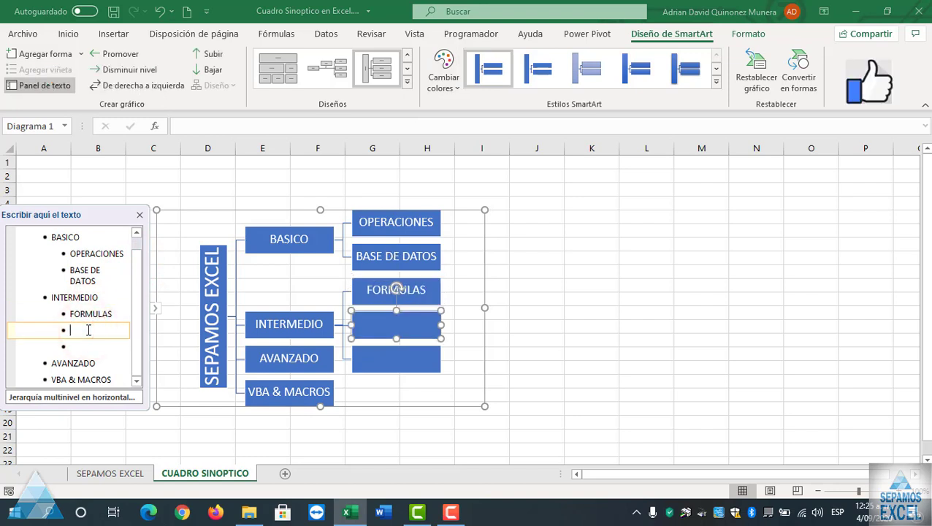
type("GRAFICAS")
left_click(86, 342)
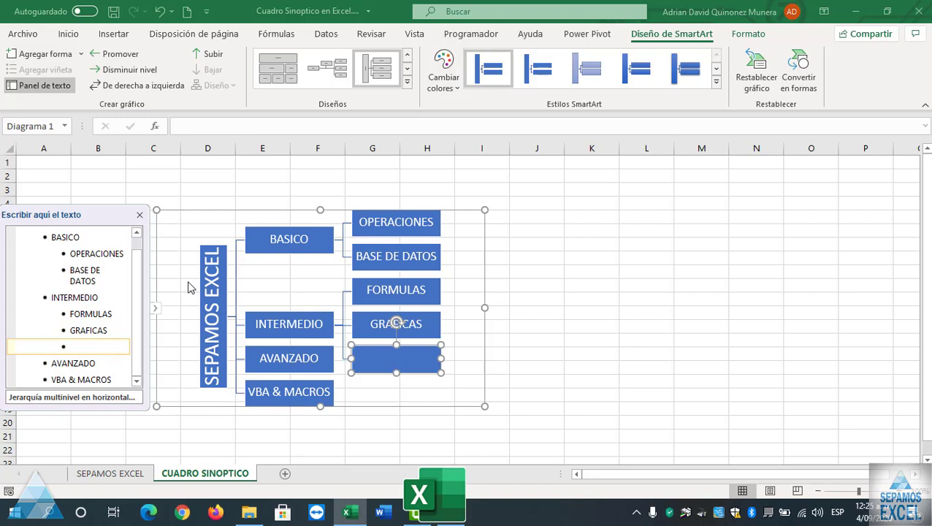
type("TAB")
type("LAS DINA")
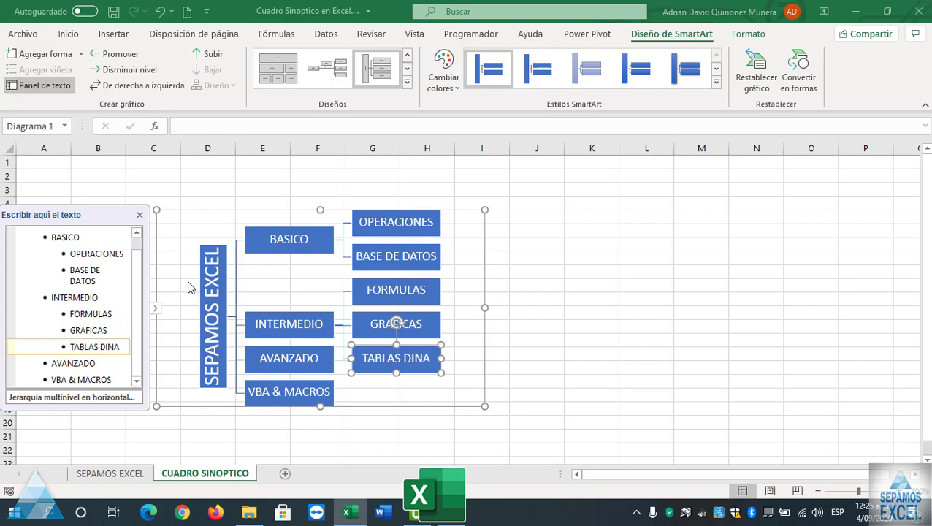
type("MICAS")
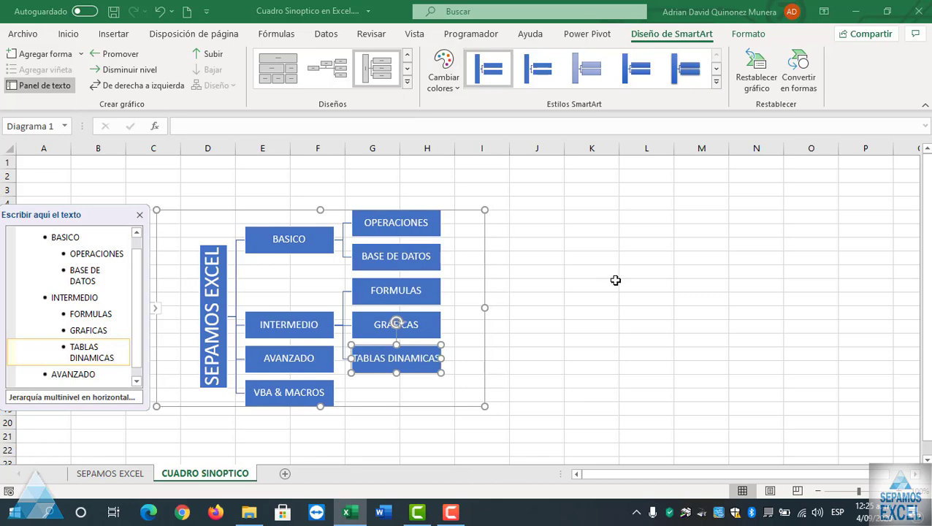
left_click(616, 281)
left_click(235, 248)
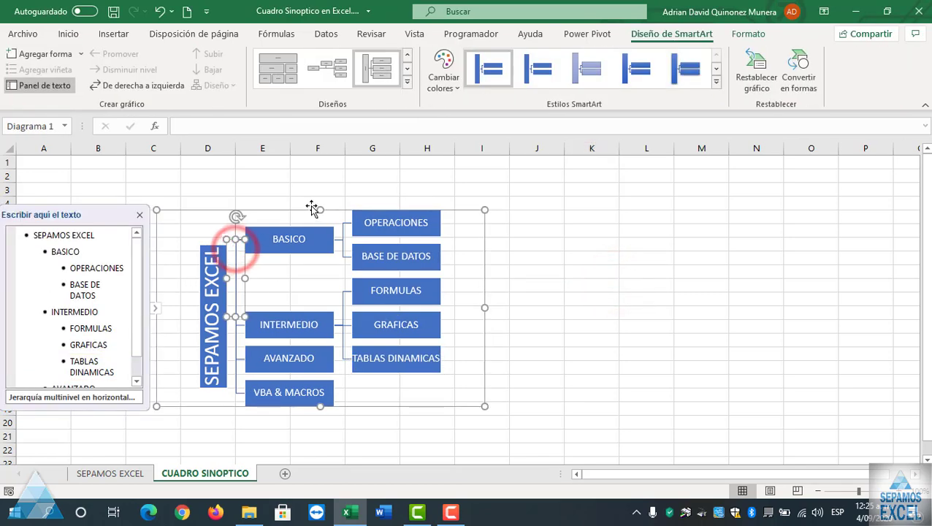
Step: Enlarge the SEPAMOS EXCEL SmartArt vertically to span about rows 3 to 19
left_click_drag(320, 210, 319, 181)
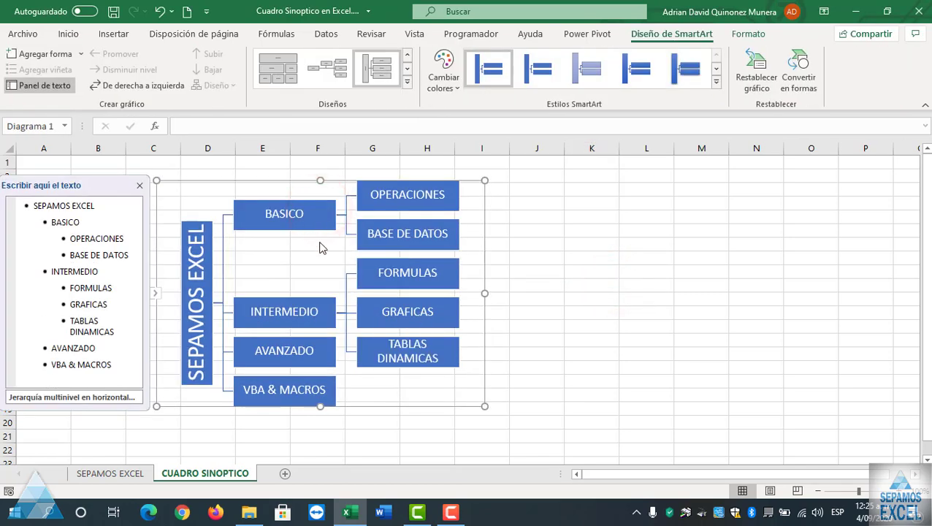
left_click_drag(321, 409, 321, 432)
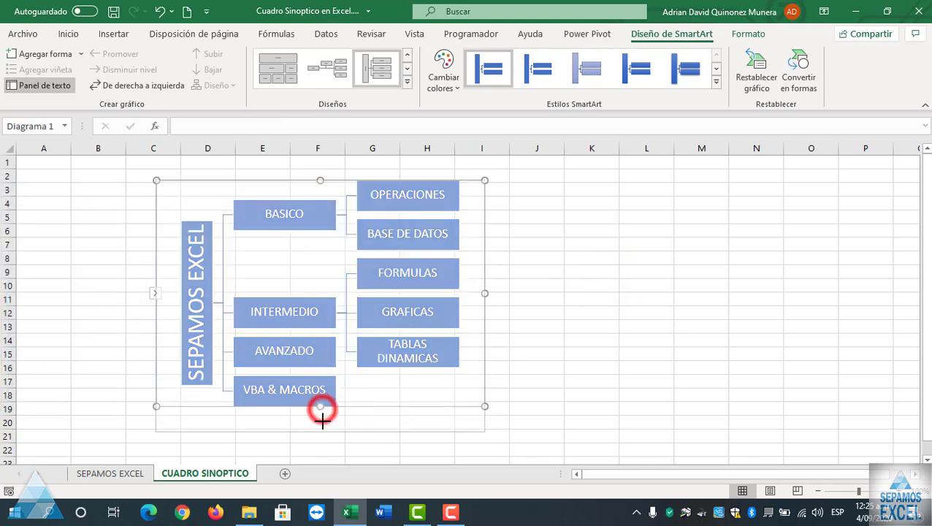
left_click(603, 326)
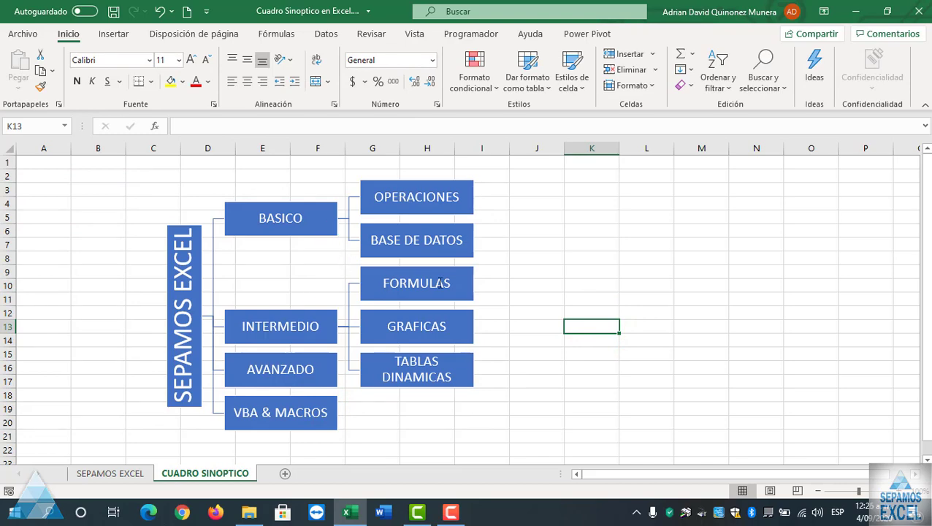
scroll(528, 289, "down", 1)
Step: Add two empty sub-boxes under AVANZADO
left_click(327, 332)
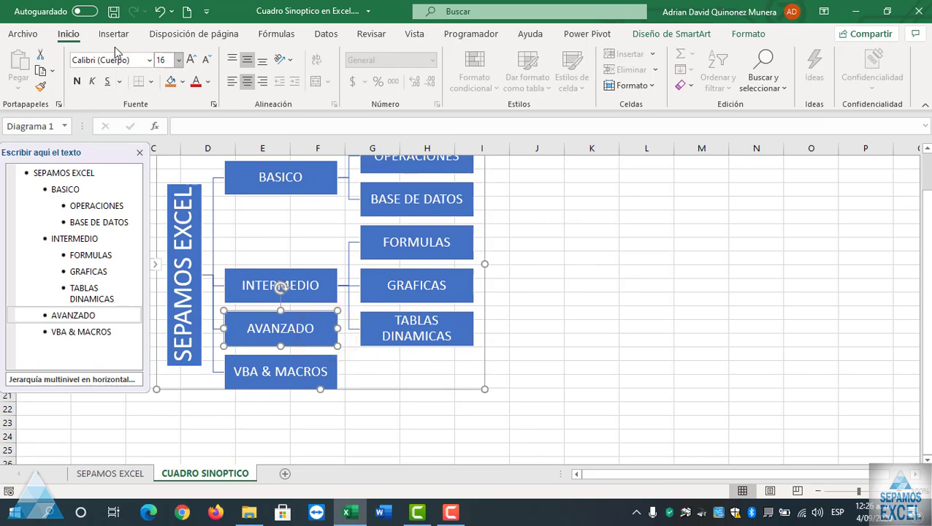
scroll(449, 338, "up", 1)
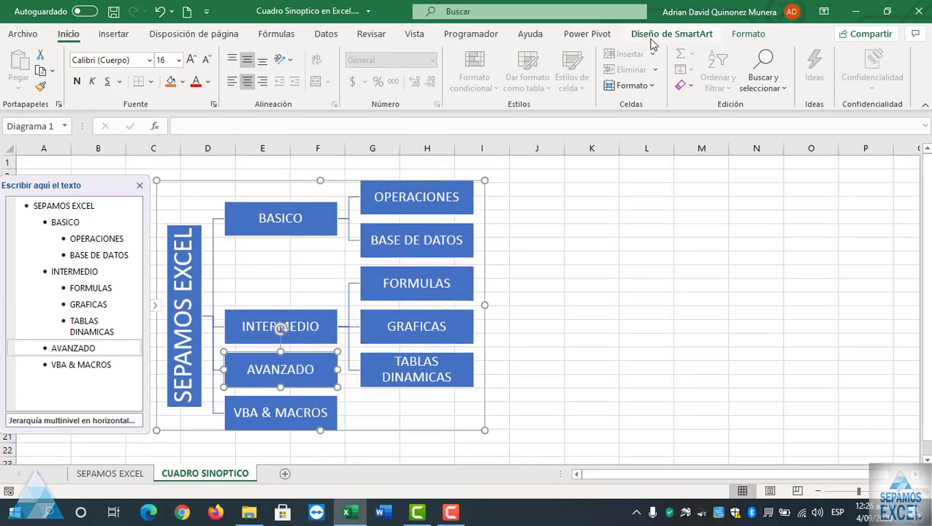
left_click(651, 42)
left_click(45, 54)
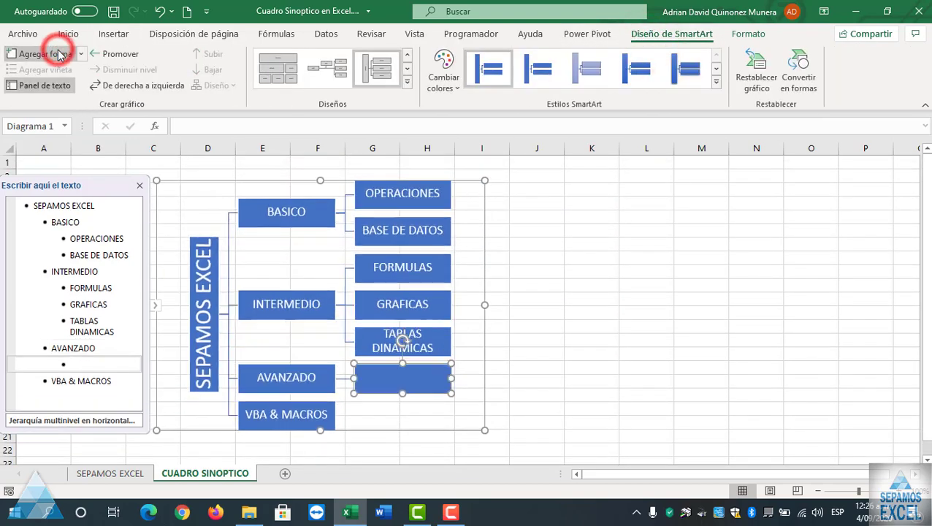
left_click(610, 349)
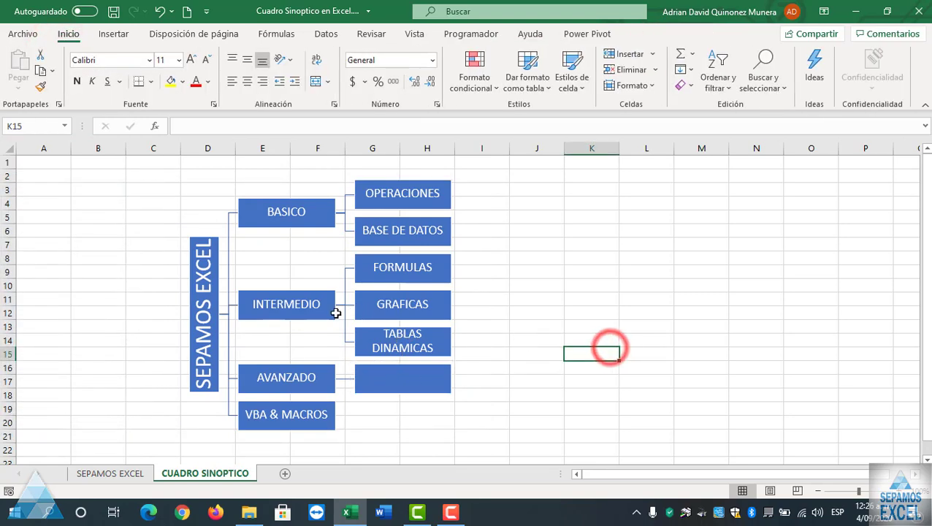
left_click(368, 378)
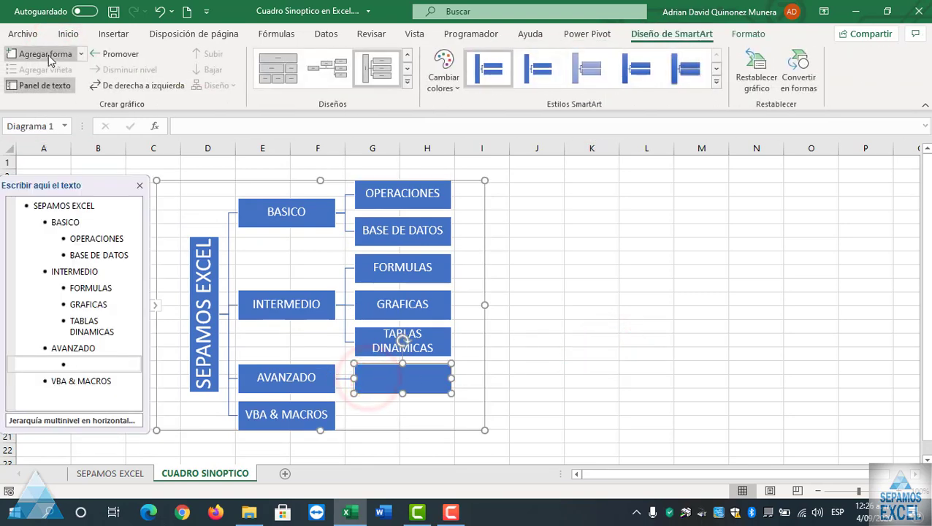
left_click(49, 55)
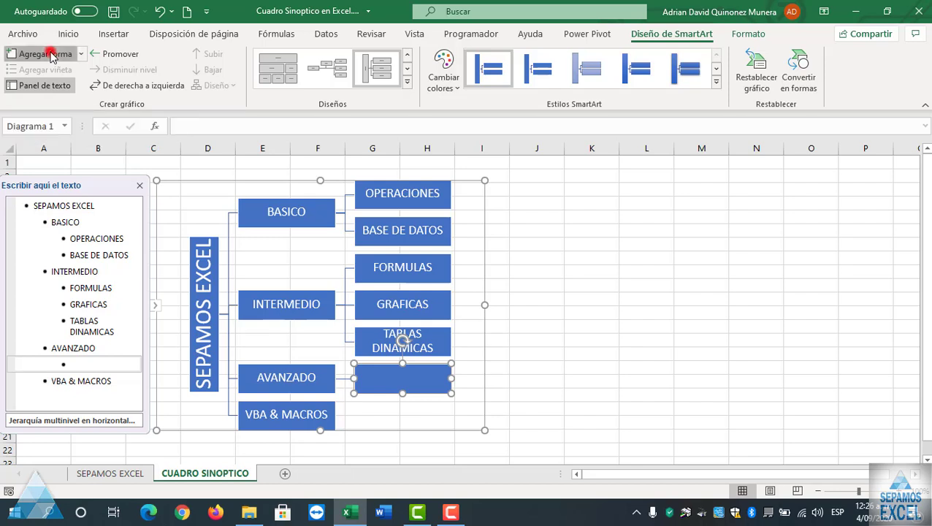
Step: Label AVANZADO's sub-boxes ANALISIS BD and MACROS
left_click(124, 360)
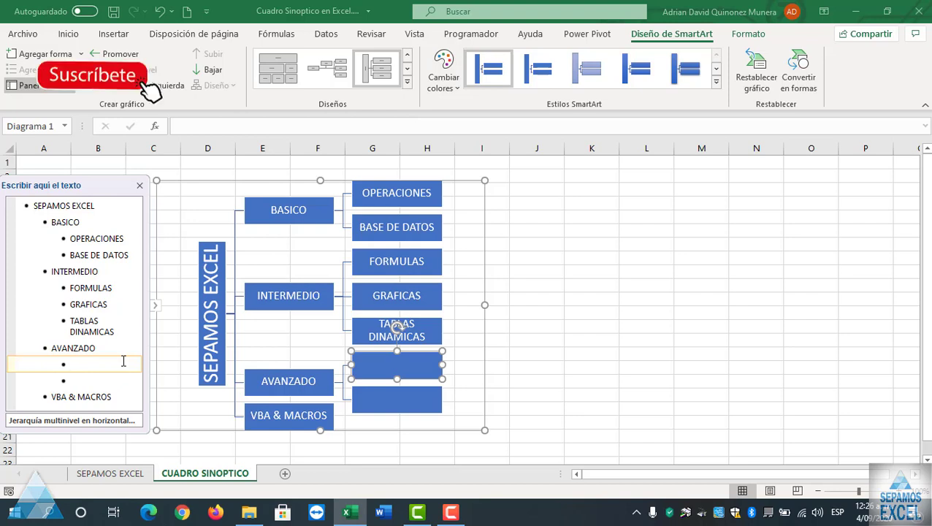
type("ANALSIS")
key("BackSpace")
key("BackSpace")
type("I")
type("SIS ")
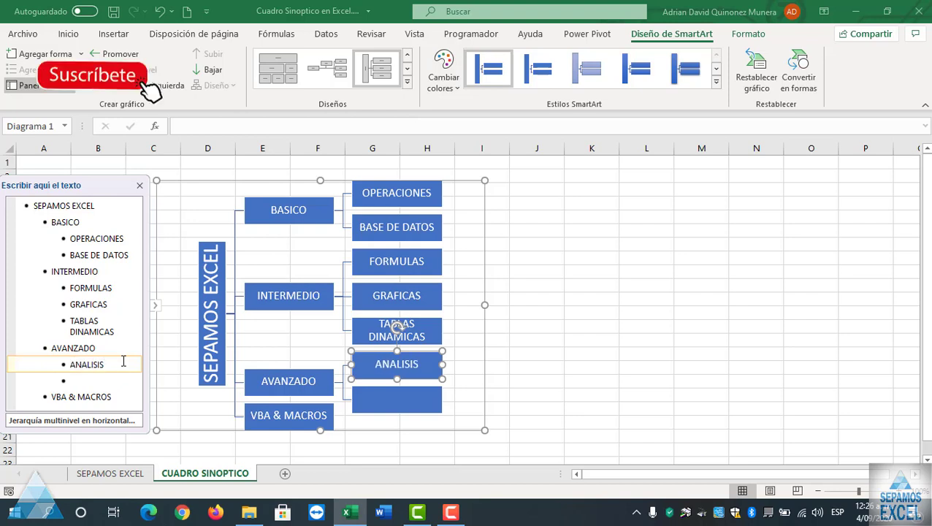
type("BD")
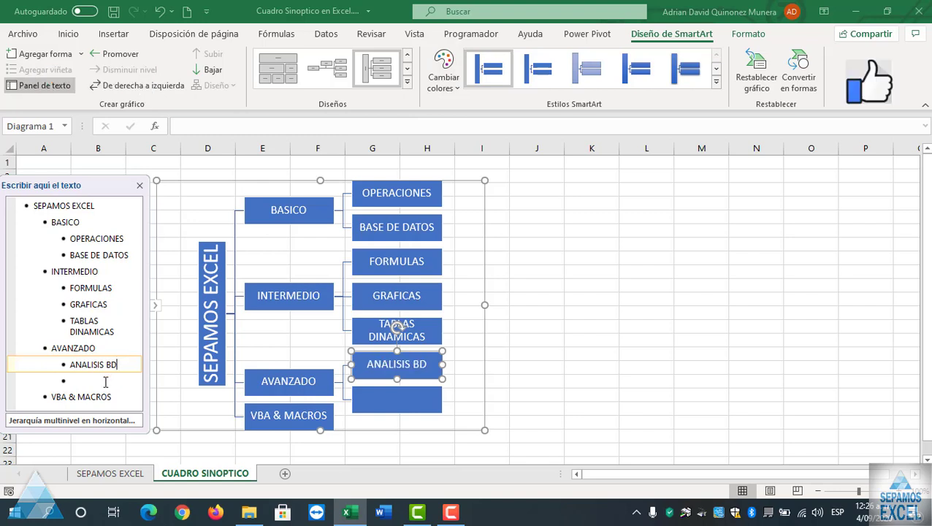
left_click(105, 381)
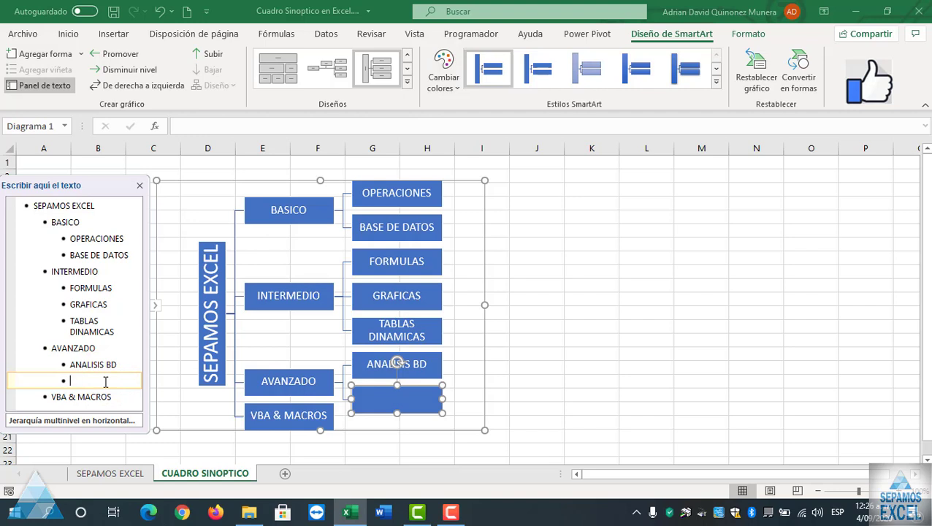
type("MACROS")
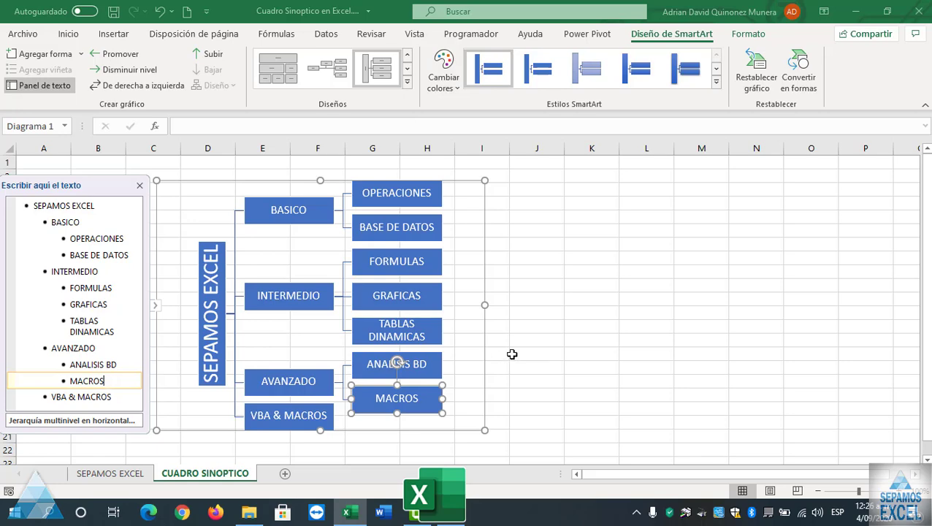
left_click(552, 354)
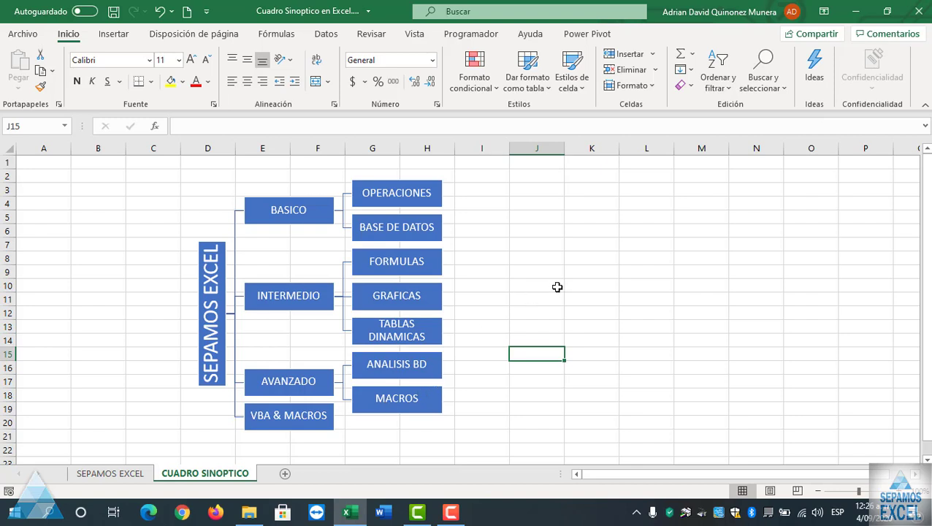
Step: Add a PROGRAMACION sub-box under VBA & MACROS and extend the diagram frame upward
left_click(329, 426)
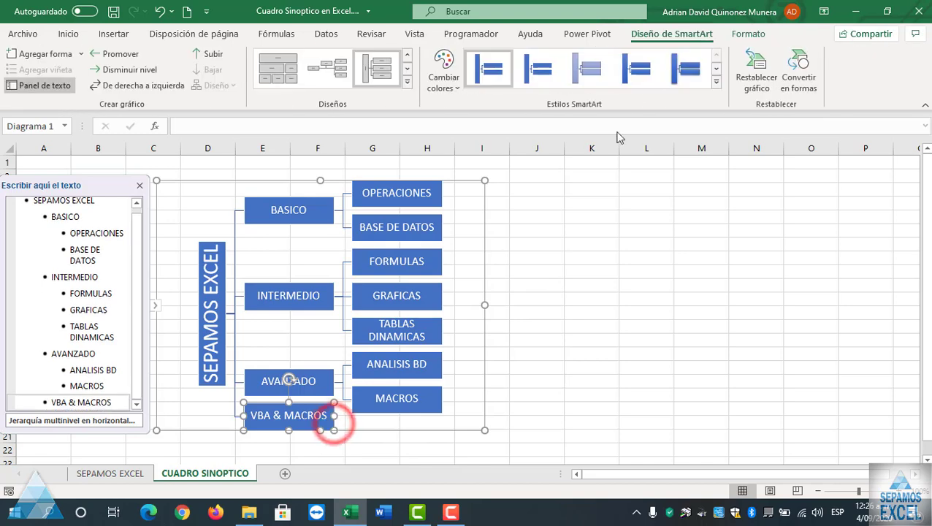
left_click(44, 54)
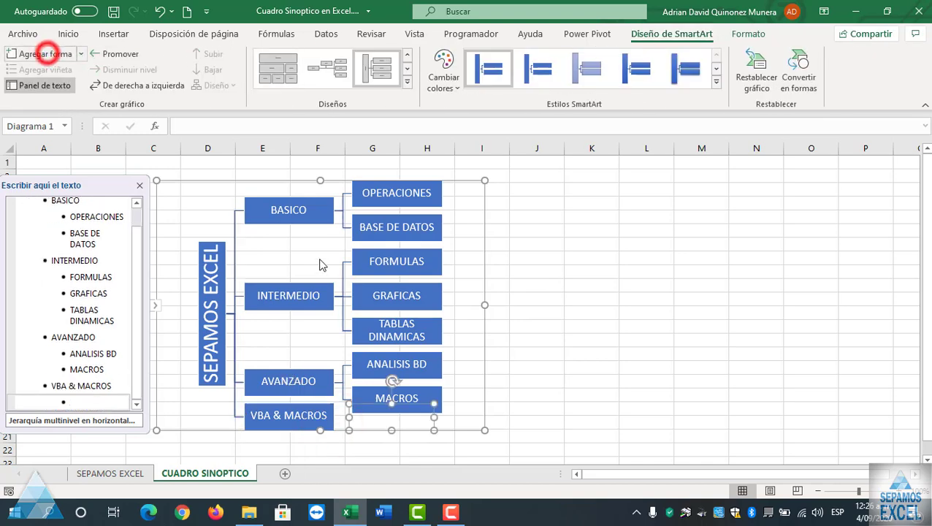
type("PROGRAMA")
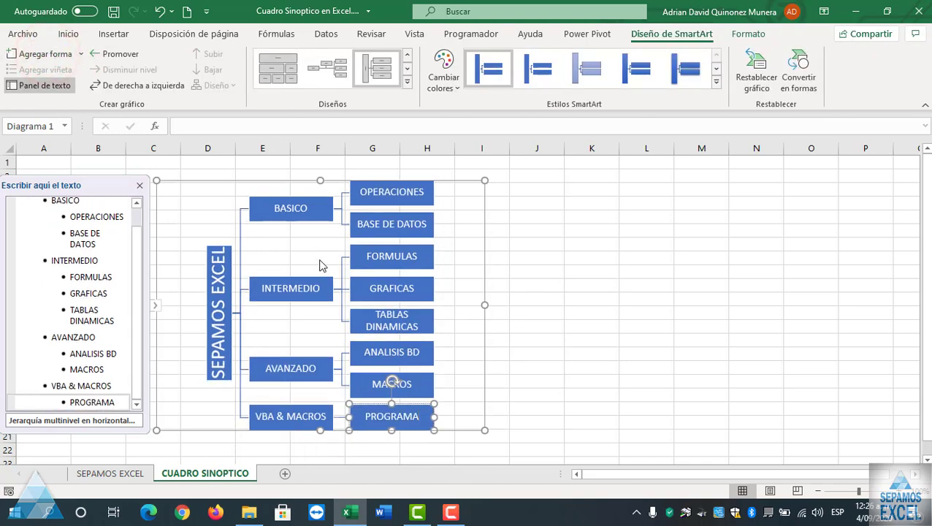
type("CION")
left_click(724, 280)
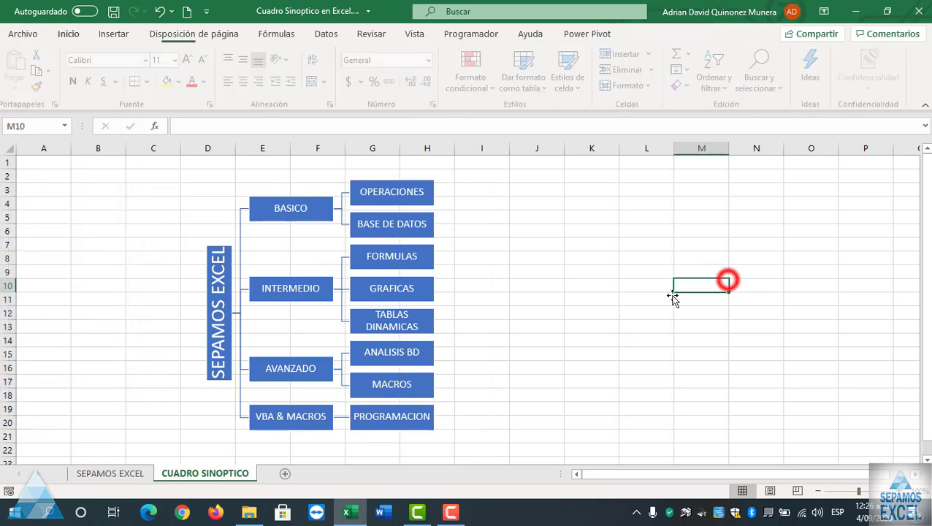
left_click(283, 256)
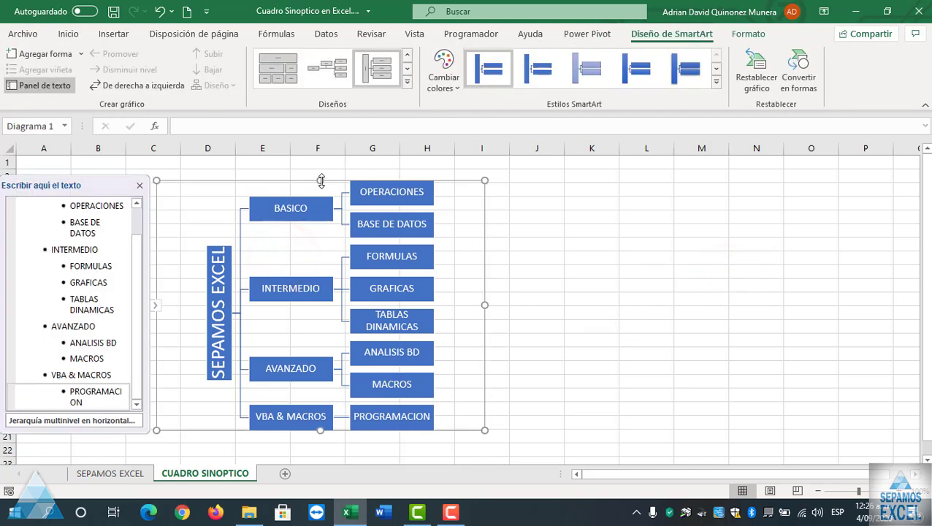
left_click_drag(320, 180, 321, 170)
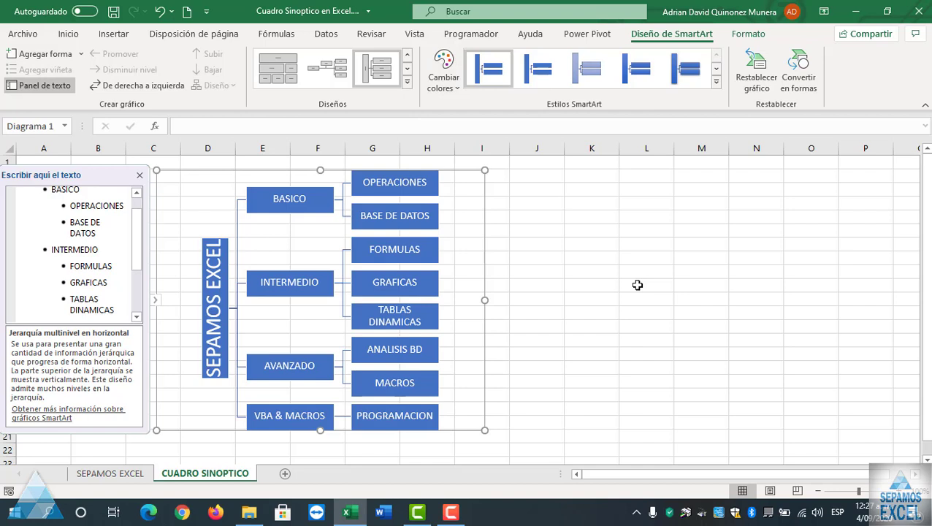
Step: Add a sub-level box to the right of OPERACIONES, deleting a mistakenly added empty box
left_click(437, 182)
left_click(63, 55)
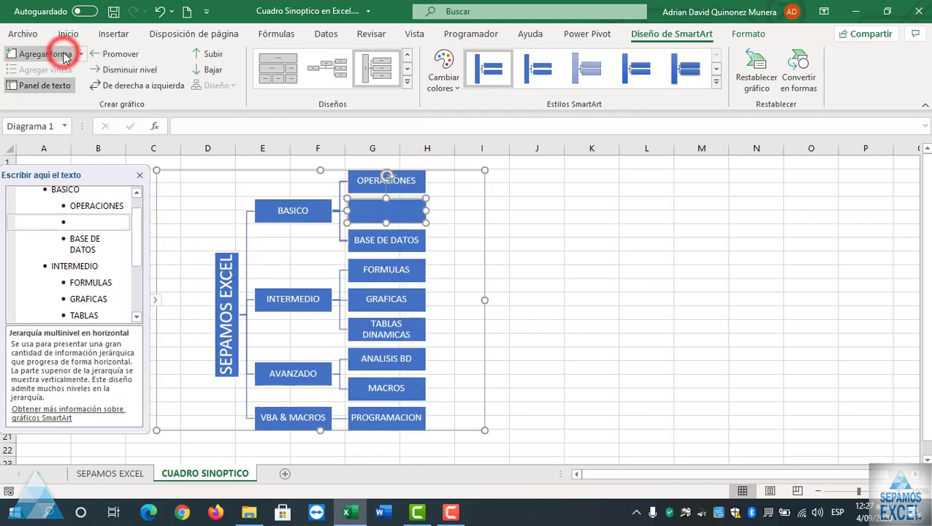
key("Delete")
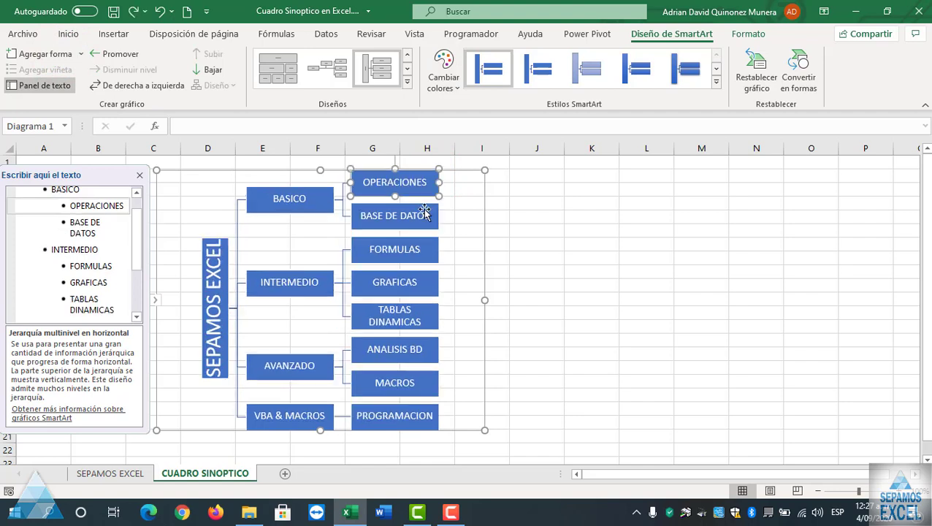
left_click(81, 54)
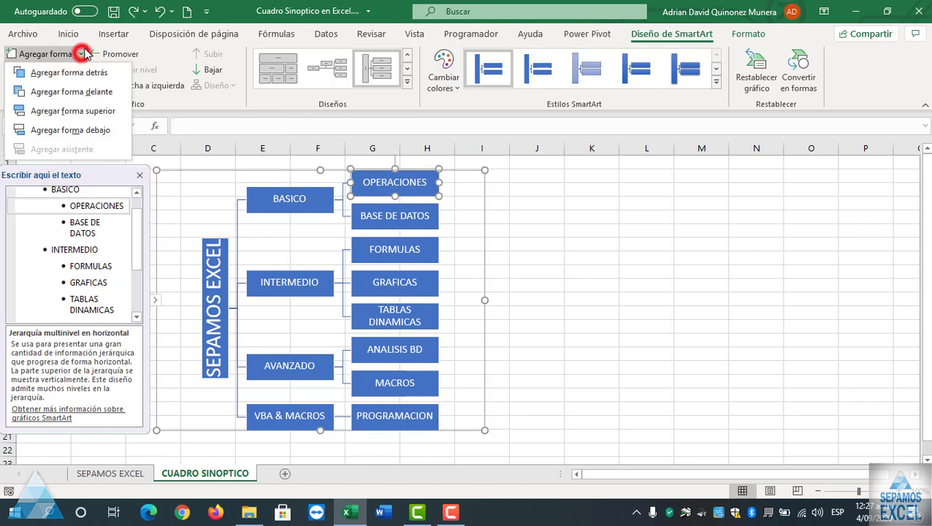
left_click(91, 130)
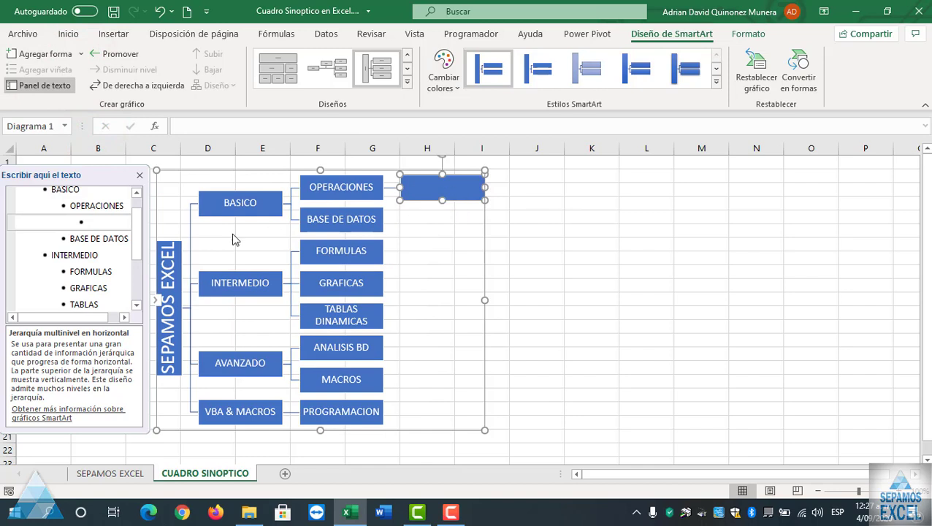
Step: Fill the OPERACIONES sub-boxes with SUMA, RESTA, MULTIPLACION and DIVISION
left_click(103, 222)
type("SUMA")
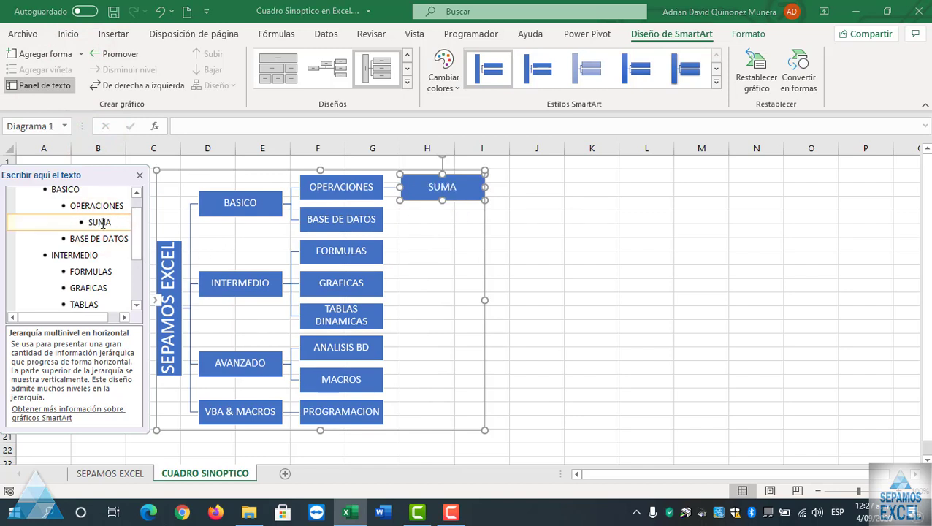
key("Return")
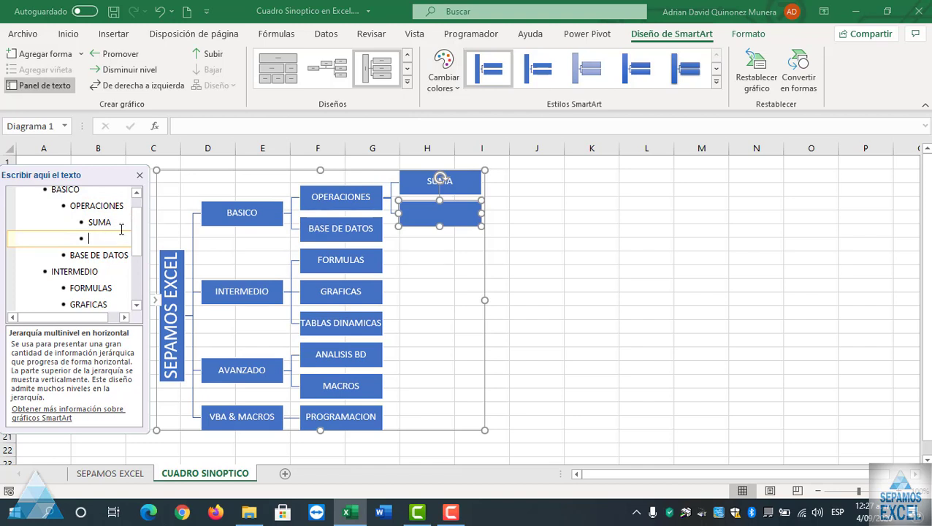
type("RESTA")
key("Return")
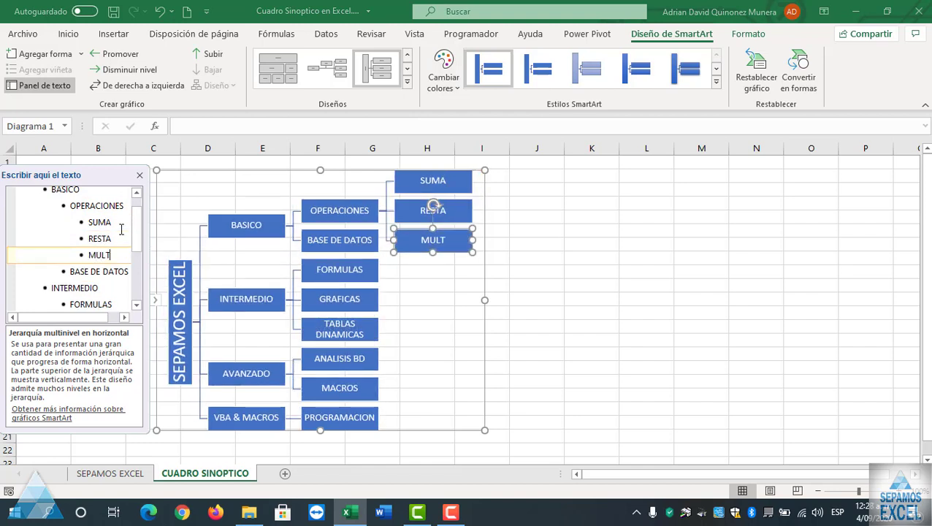
type("IP")
type("P")
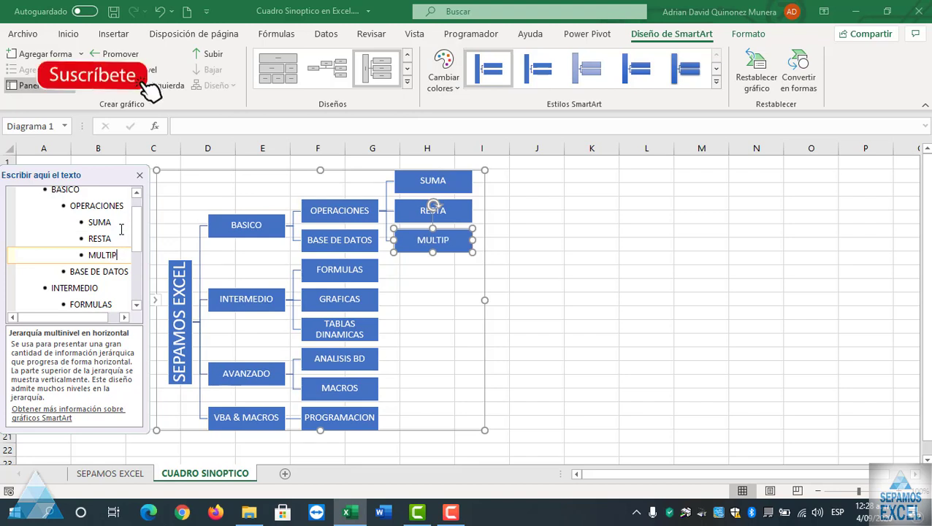
type("LACI")
type("ON")
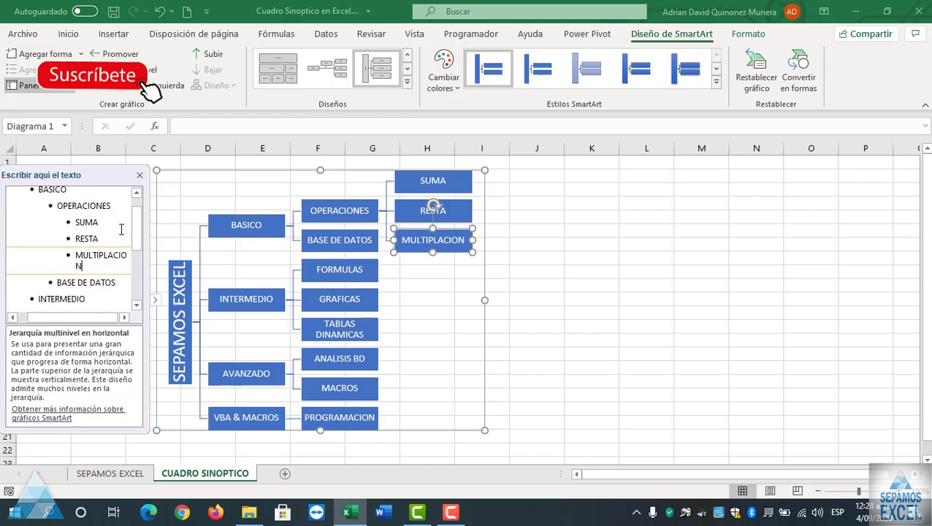
key("Return")
type("DIVI")
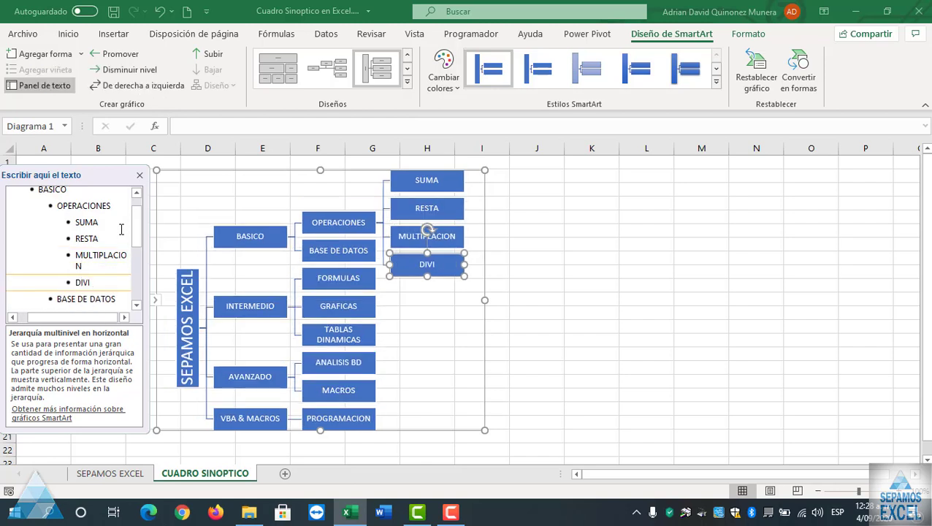
type("SION")
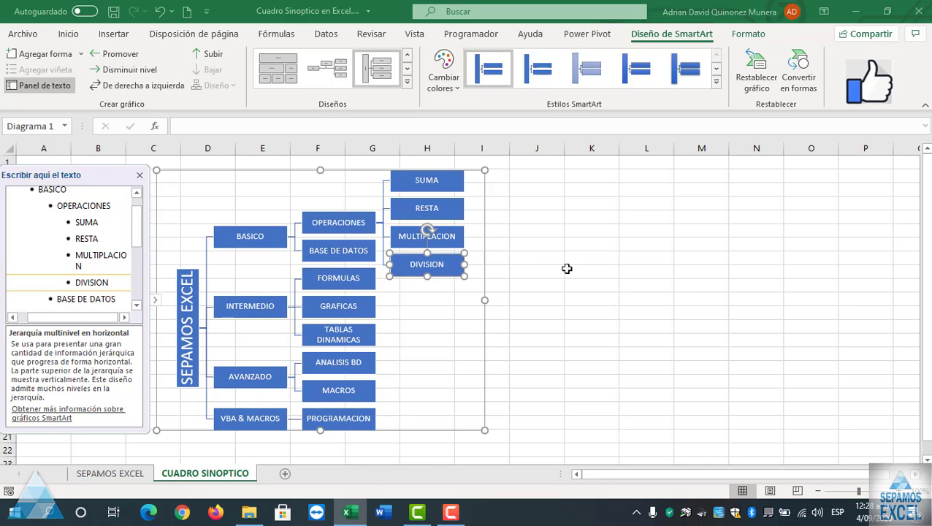
left_click(620, 272)
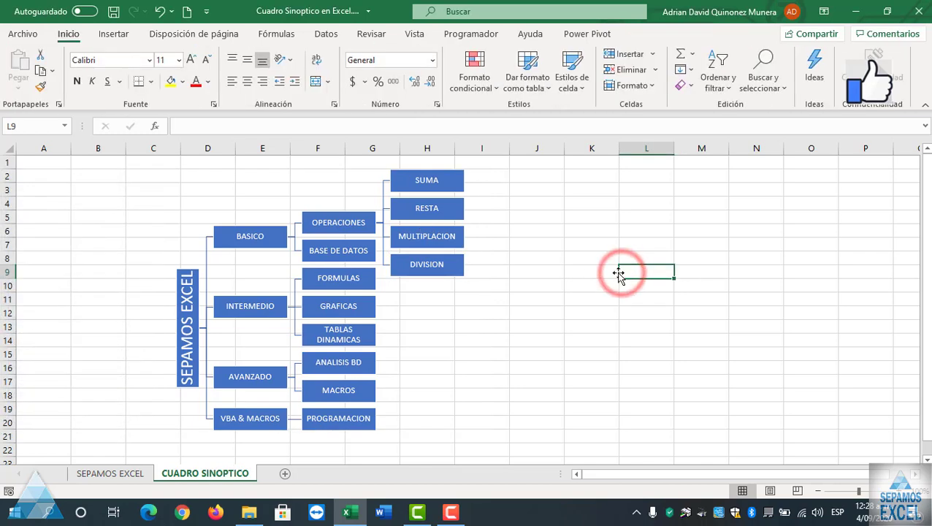
Step: Add a sub-level box beside the FORMULAS box in the SmartArt
scroll(428, 307, "down", 1)
left_click(428, 307)
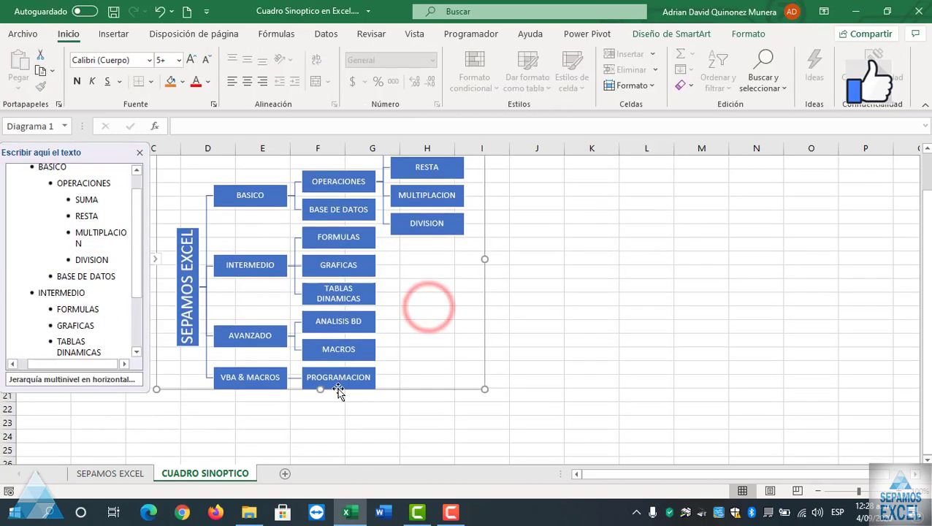
scroll(431, 308, "up", 1)
left_click(612, 270)
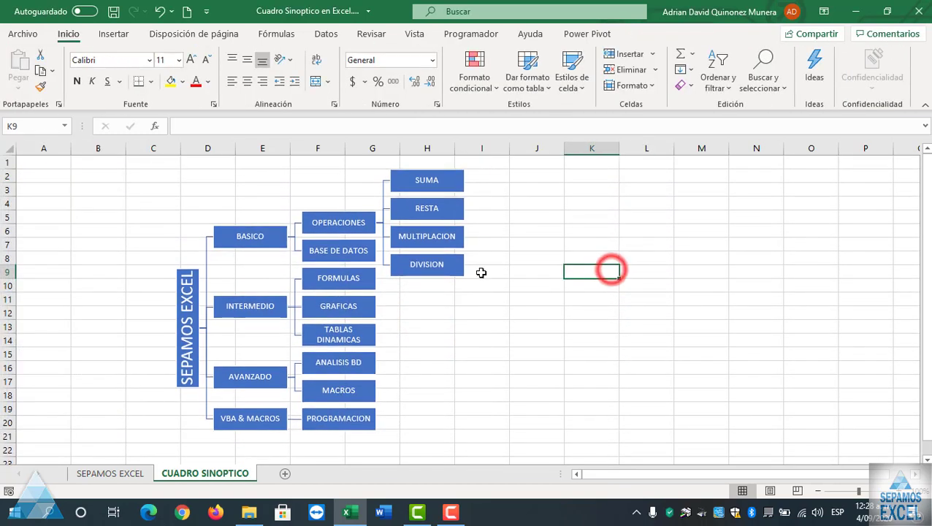
left_click(369, 289)
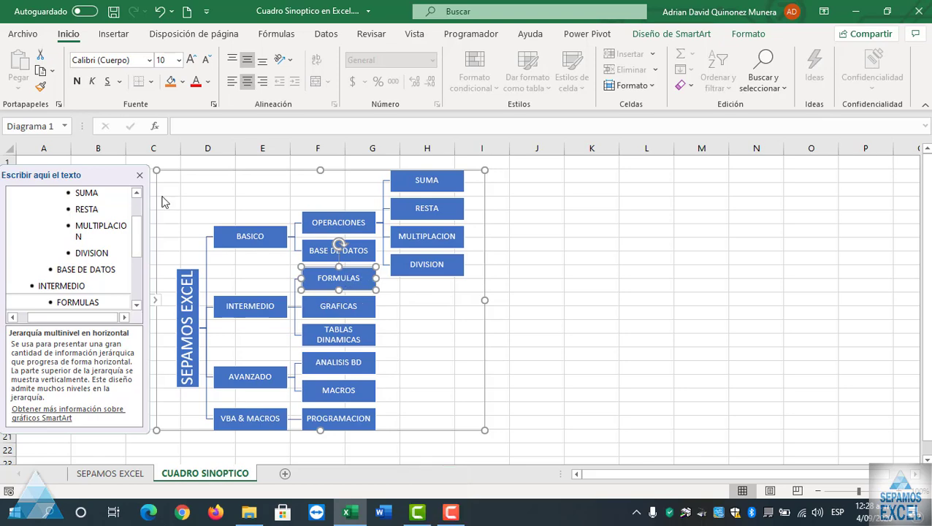
left_click(685, 37)
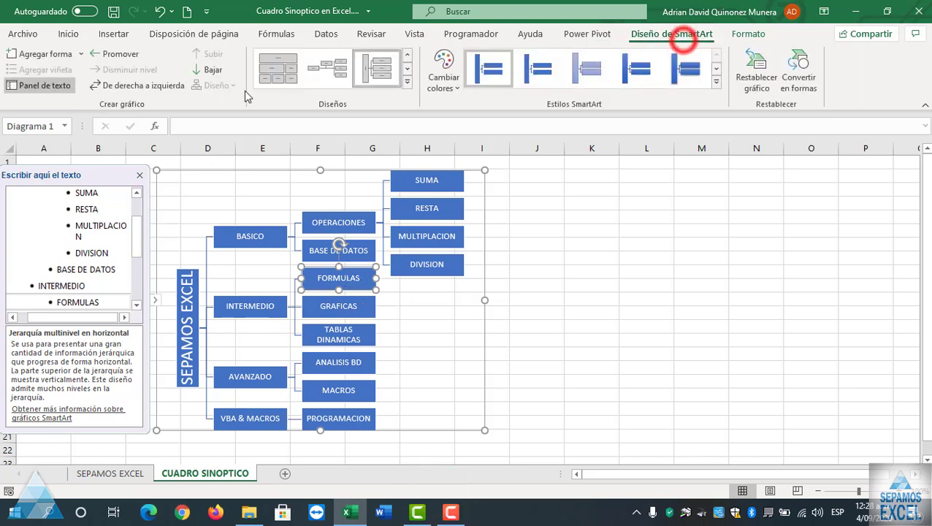
left_click(81, 53)
left_click(84, 129)
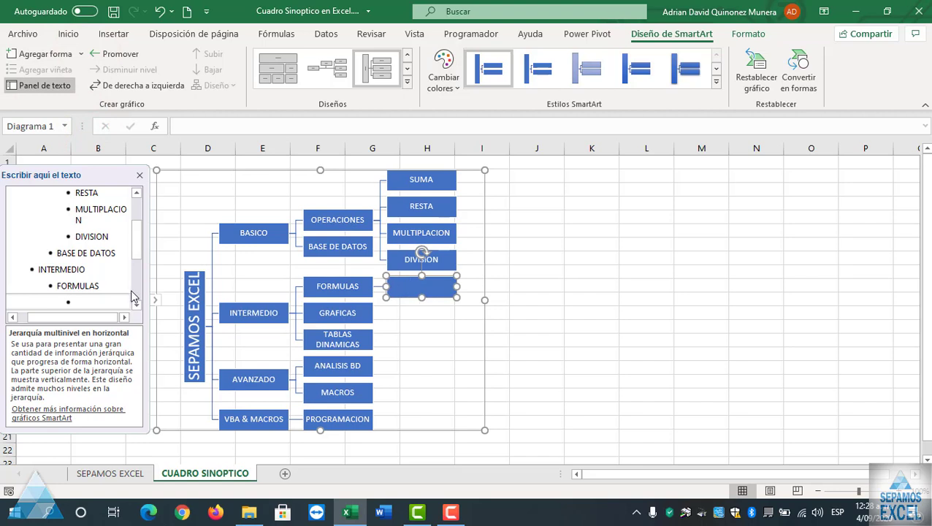
Step: Enter BUSCAR and CONTAR under FORMULAS, leaving a third empty sub-box below CONTAR
left_click(104, 300)
type("BUSCAR")
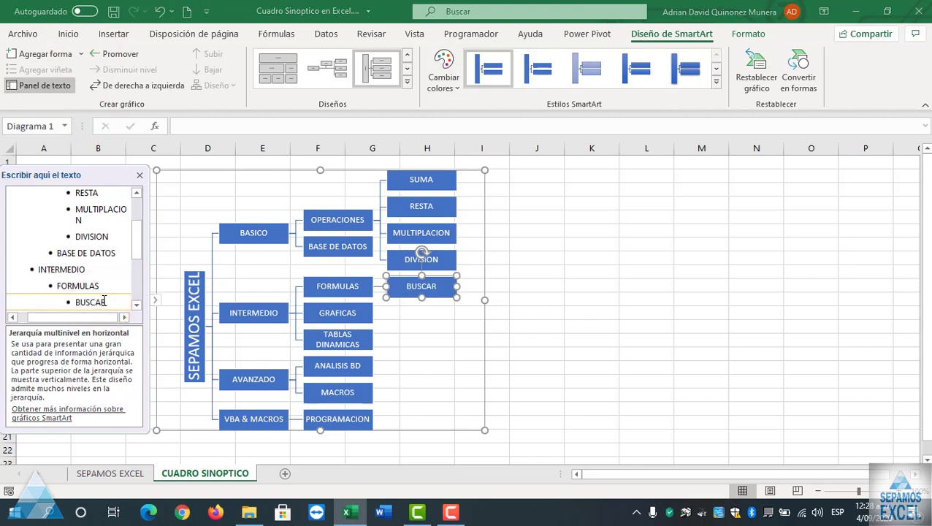
key("Return")
type("R")
key("Return")
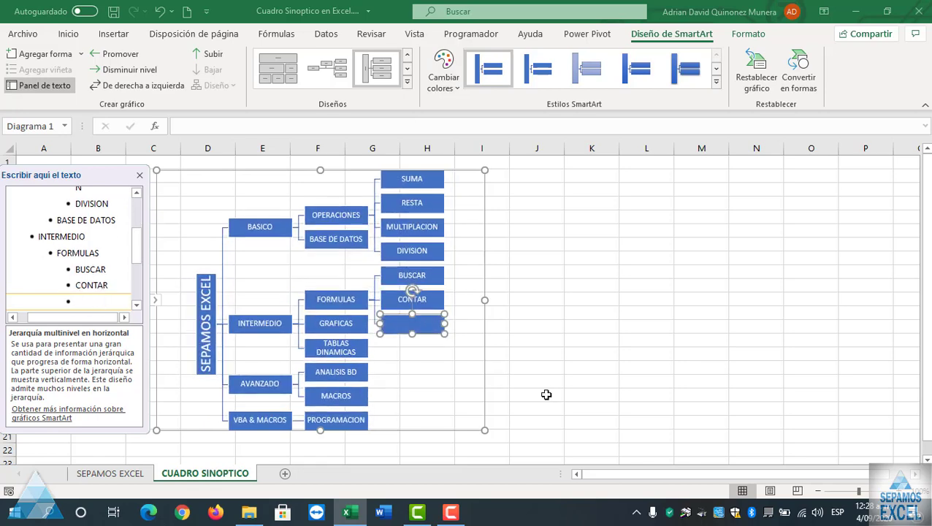
left_click(644, 335)
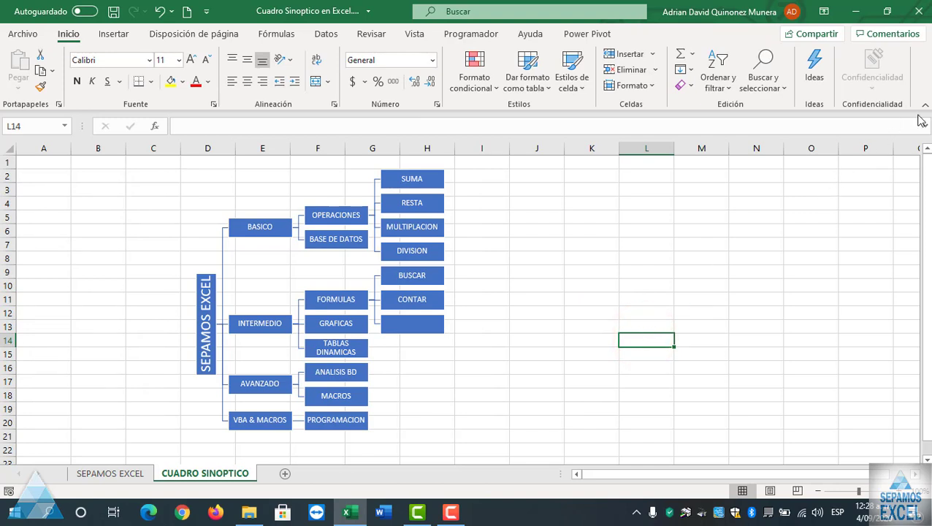
left_click(539, 261)
scroll(474, 292, "down", 1)
Step: Stretch the SmartArt wider and taller down to row 22, and close its text pane
left_click(401, 331)
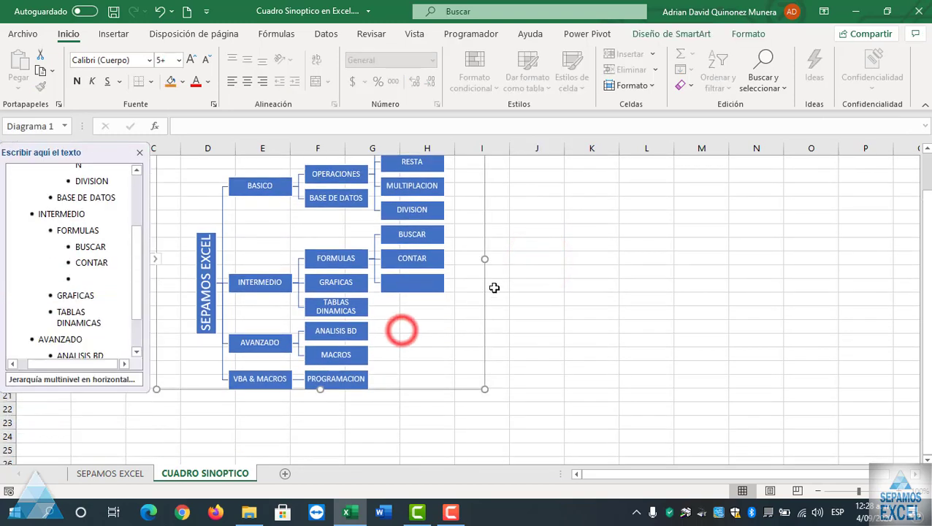
left_click_drag(484, 258, 545, 259)
scroll(346, 370, "up", 1)
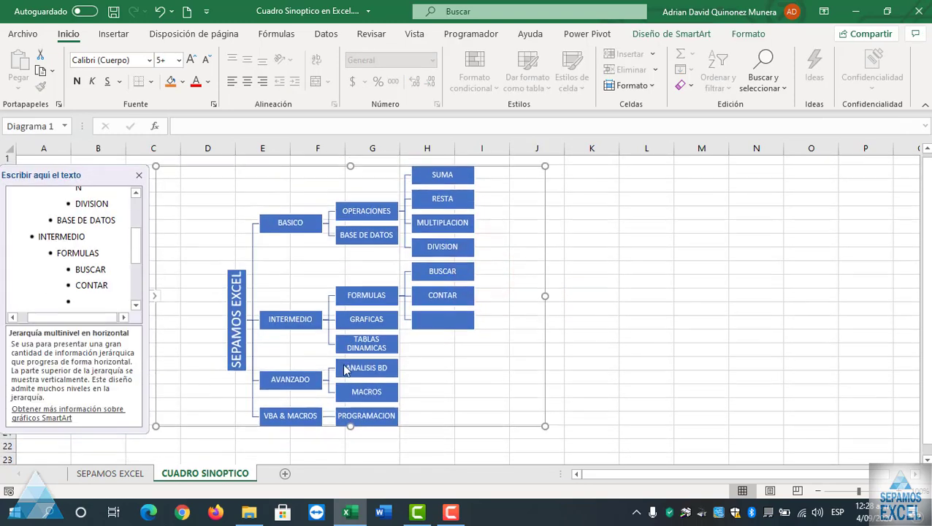
left_click_drag(350, 431, 351, 450)
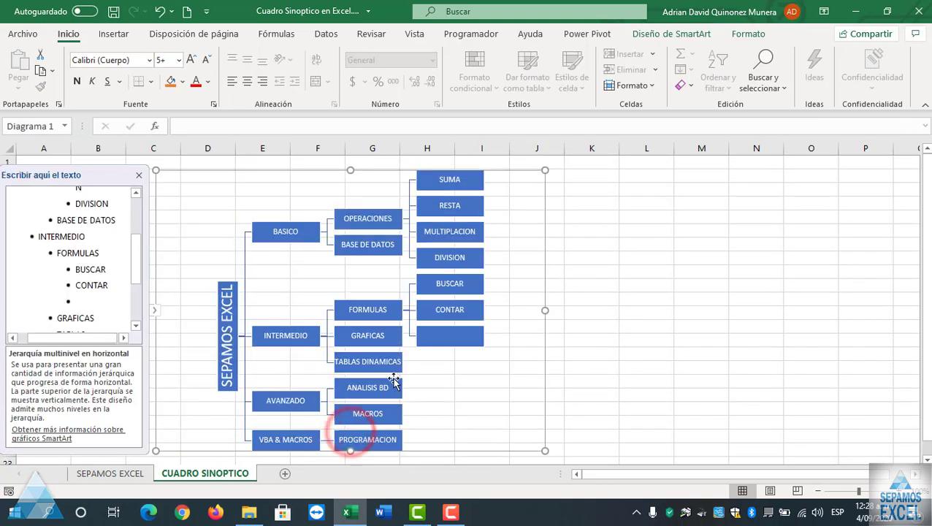
left_click(140, 176)
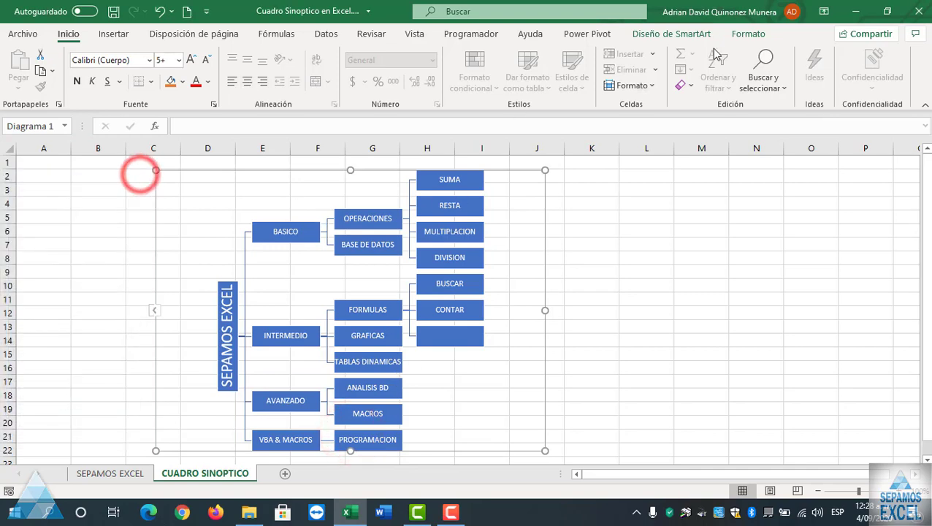
left_click(658, 35)
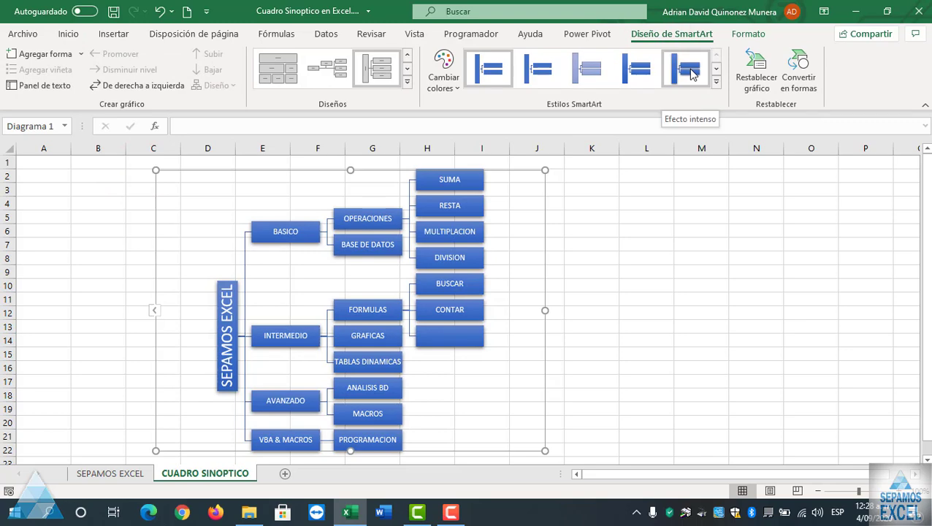
Step: Apply the Contorno oscuro 1 colour scheme for white boxes with dark outlines
left_click(442, 79)
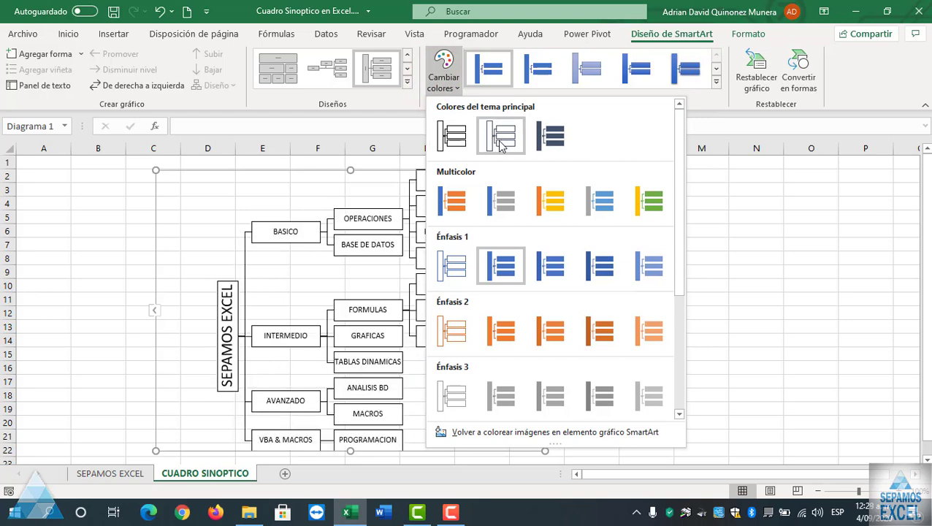
left_click(453, 137)
left_click(645, 269)
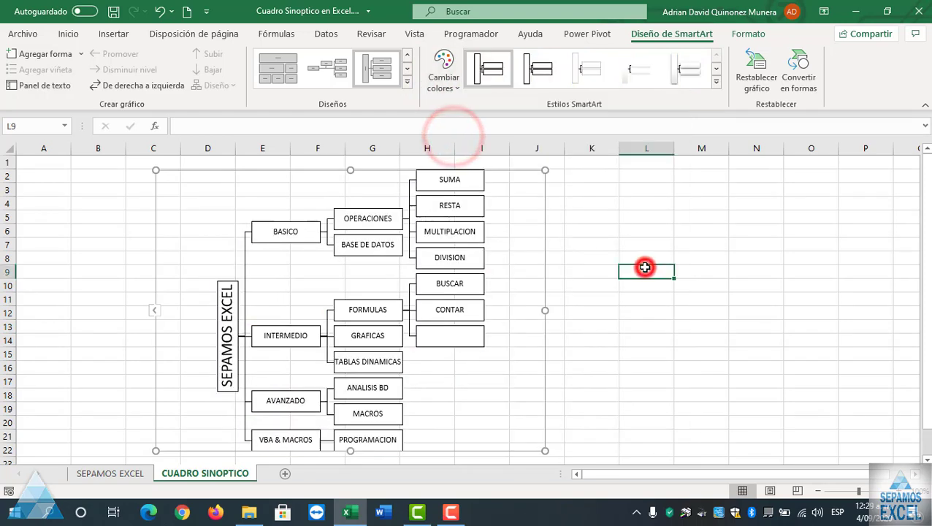
left_click(344, 211)
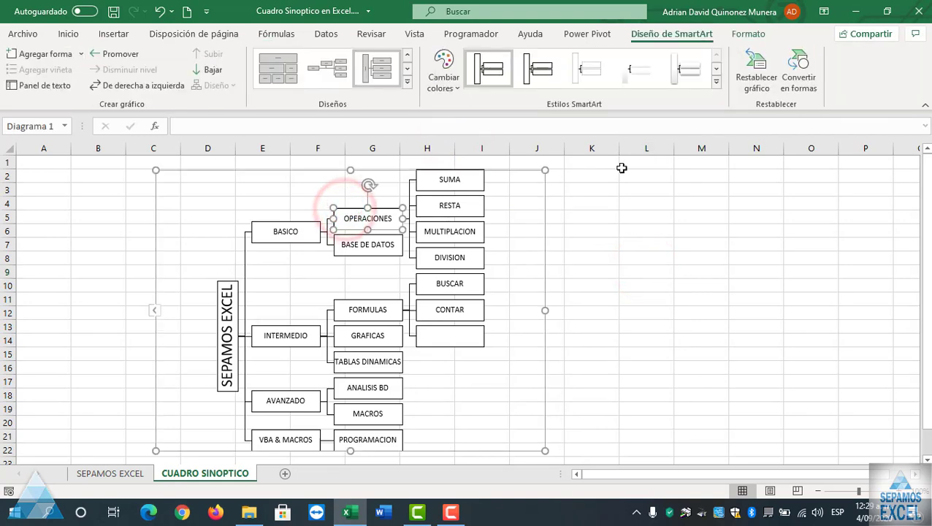
left_click(924, 109)
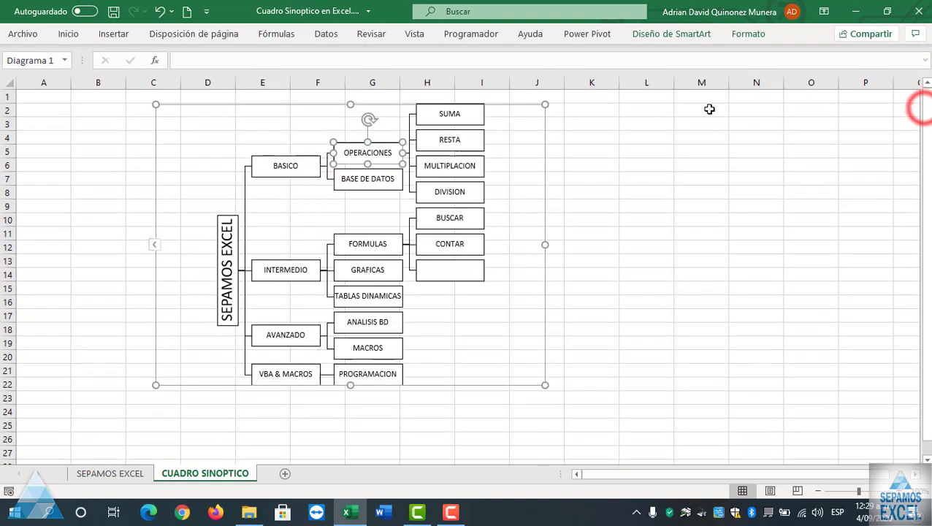
Step: Drag the SmartArt chart right so it sits around columns K to O
left_click(743, 165)
left_click(287, 133)
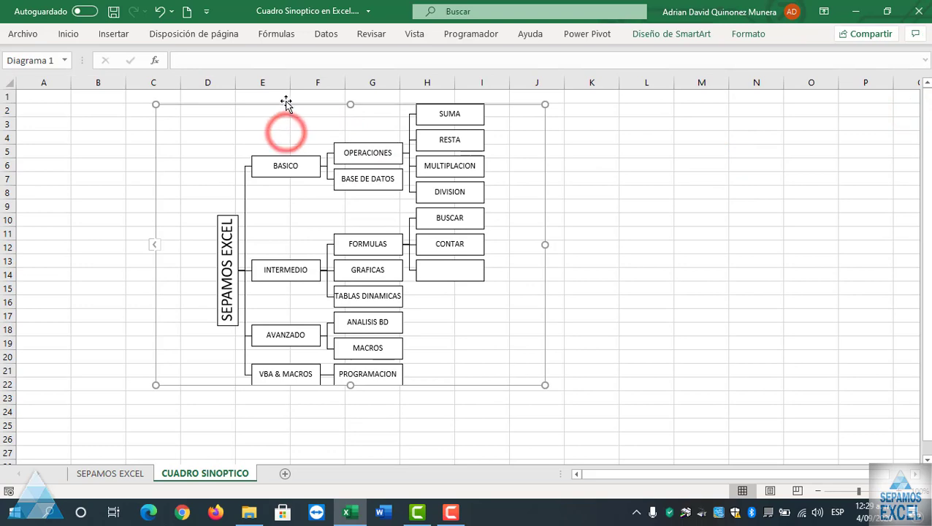
left_click_drag(289, 104, 651, 106)
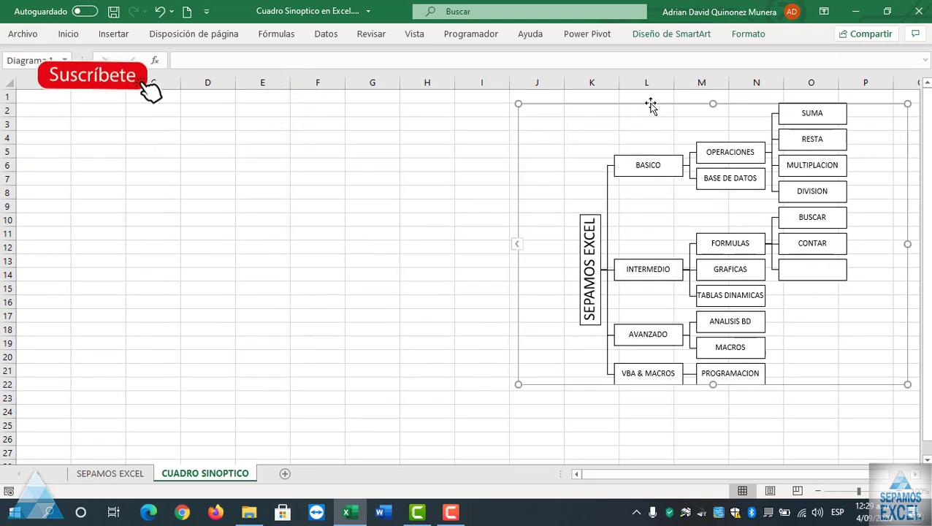
left_click(433, 192)
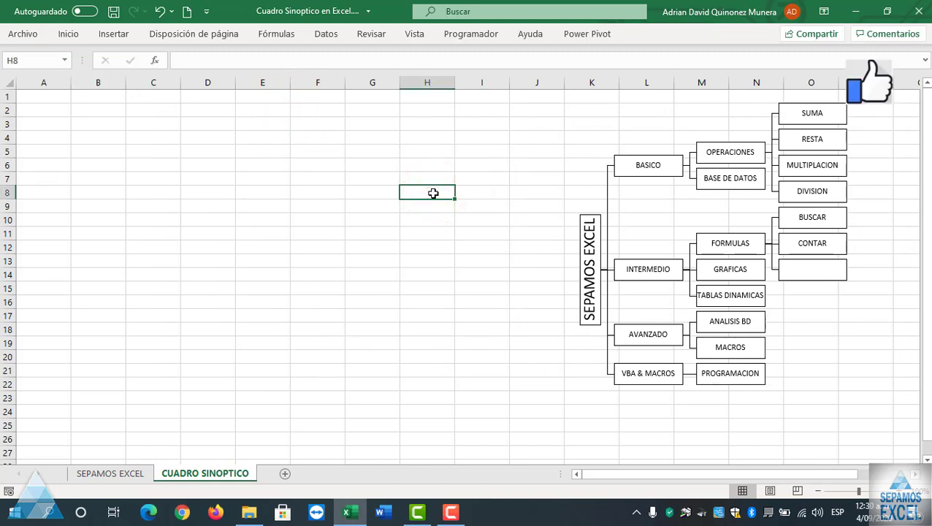
Step: Draw a rounded rectangle over cells C8 to D10 labelled SEPAMOS EXCEL
left_click(114, 34)
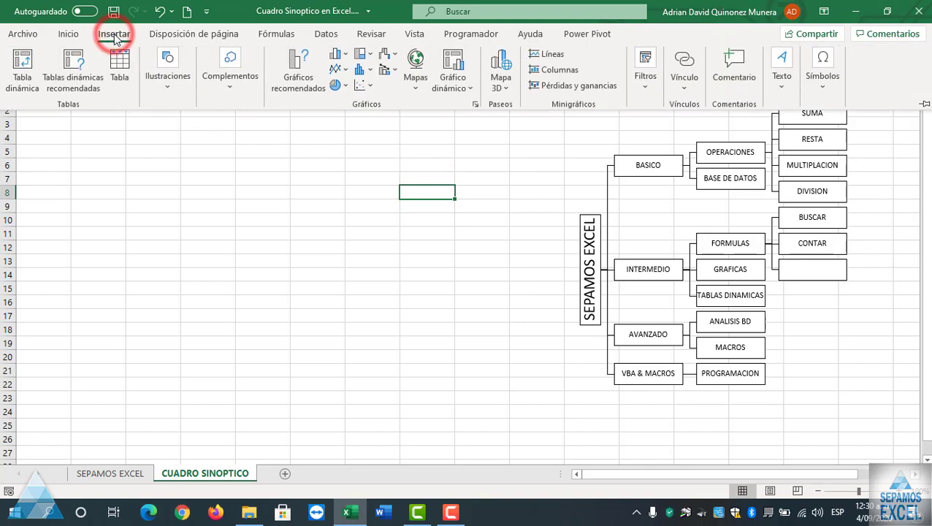
left_click(175, 82)
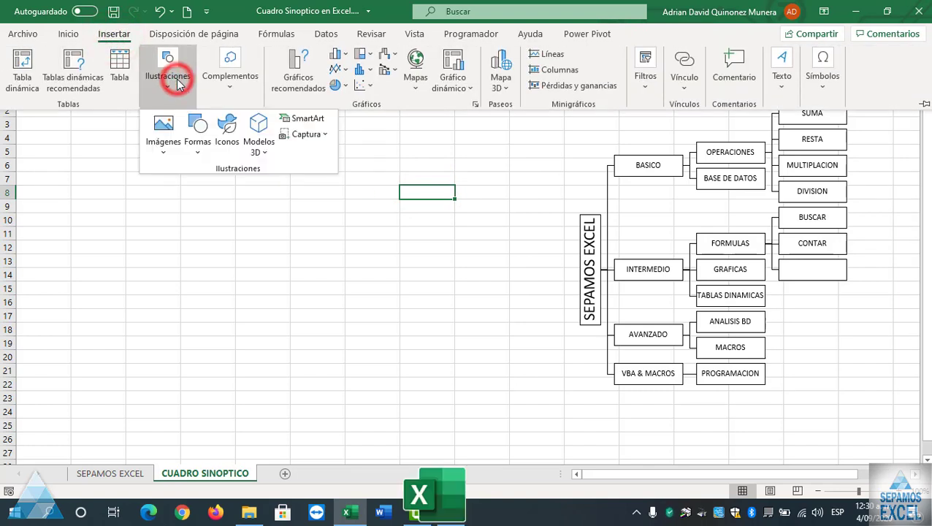
left_click(197, 143)
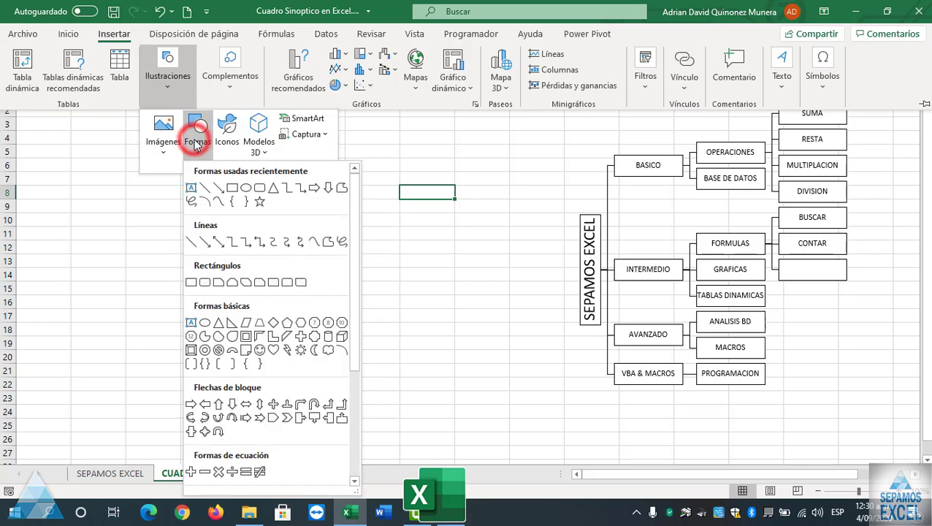
left_click(257, 191)
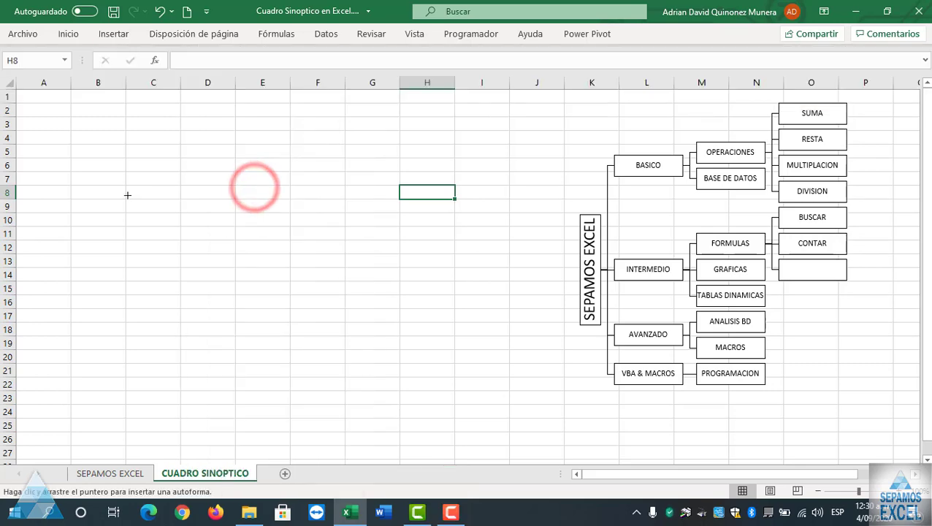
left_click_drag(127, 195, 220, 227)
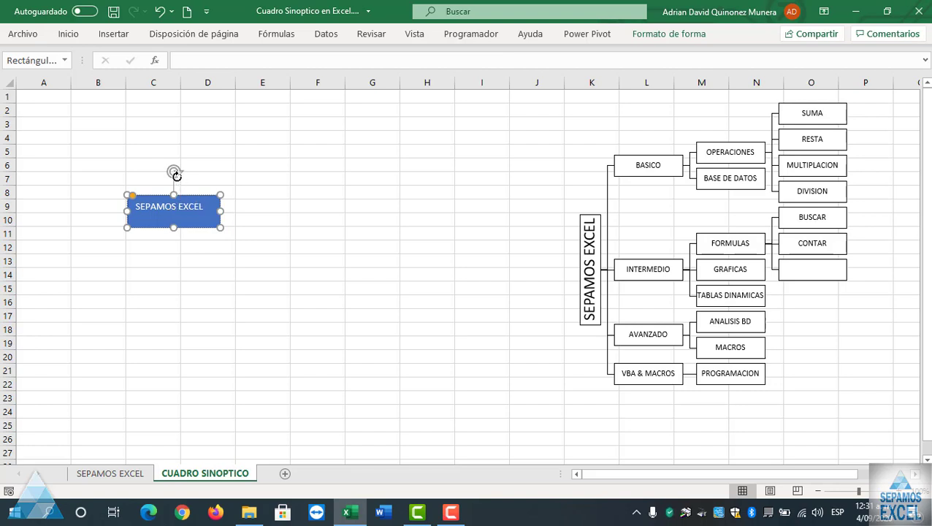
Step: Rotate the SEPAMOS EXCEL box upright and narrow it into a thin vertical bar
left_click_drag(174, 172, 90, 178)
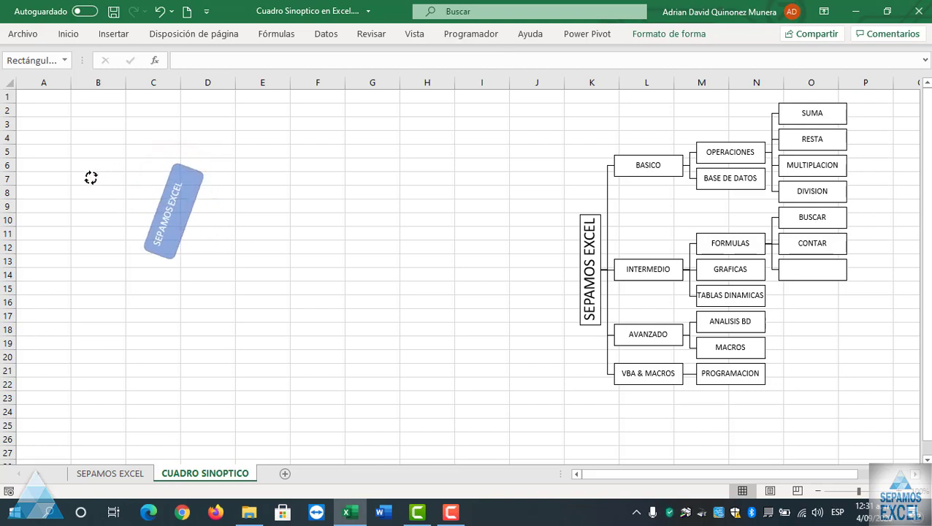
left_click_drag(90, 177, 54, 199)
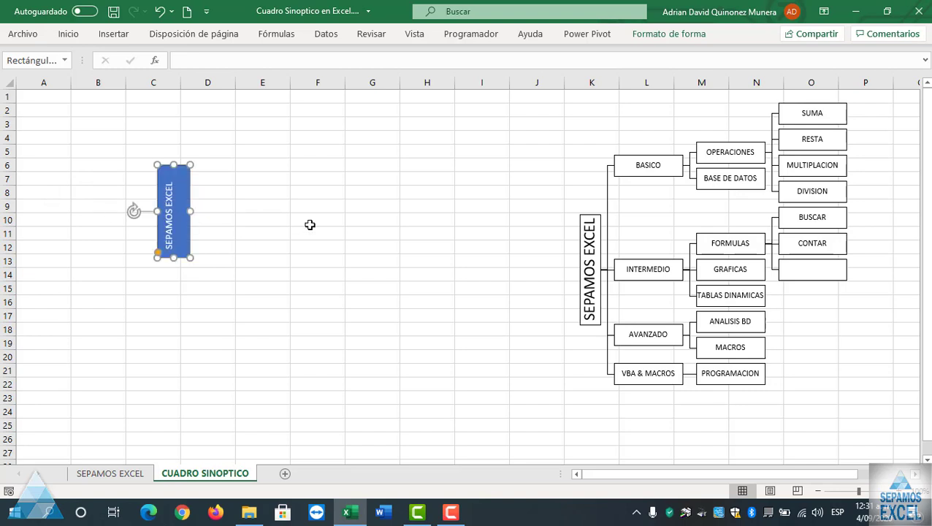
left_click(309, 225)
left_click(187, 204)
left_click_drag(190, 211, 182, 213)
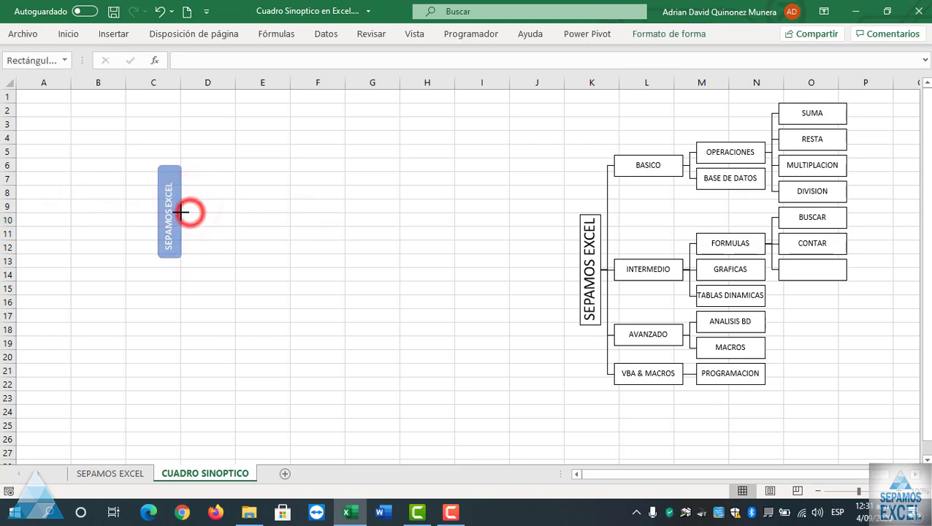
left_click(208, 205)
Step: Draw a tall opening curly brace spanning rows 2 to 21
left_click(109, 34)
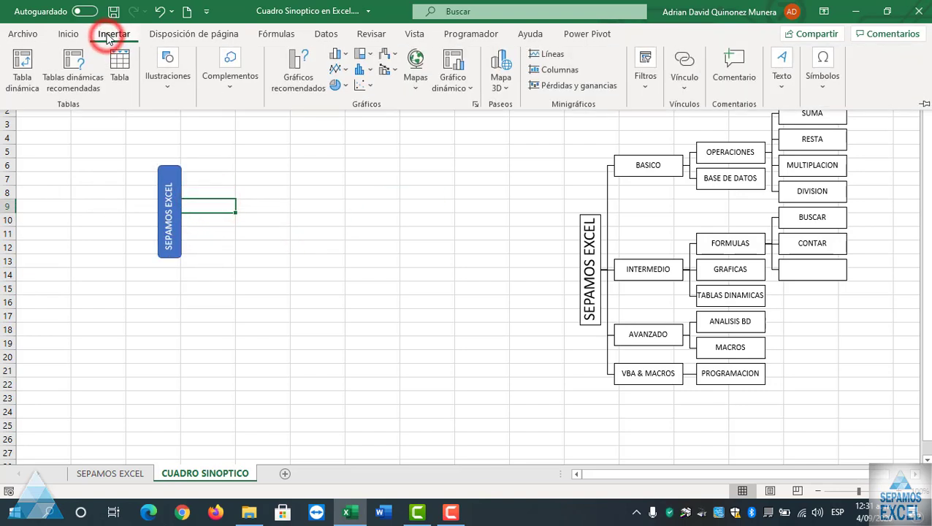
left_click(169, 79)
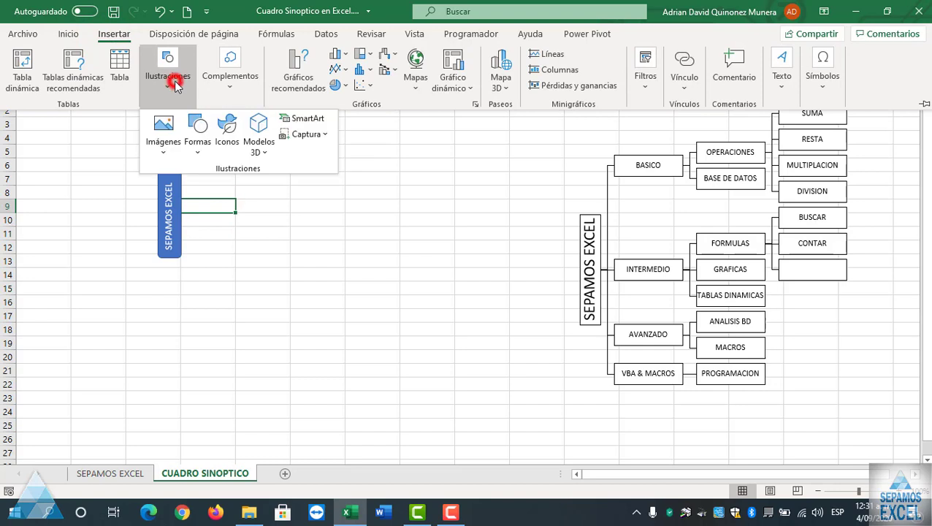
left_click(190, 136)
left_click(233, 204)
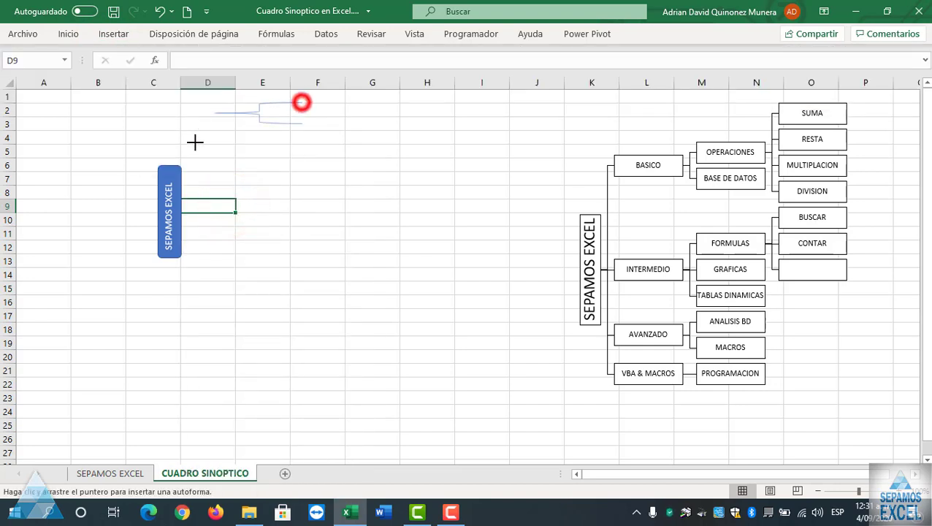
left_click_drag(195, 142, 201, 372)
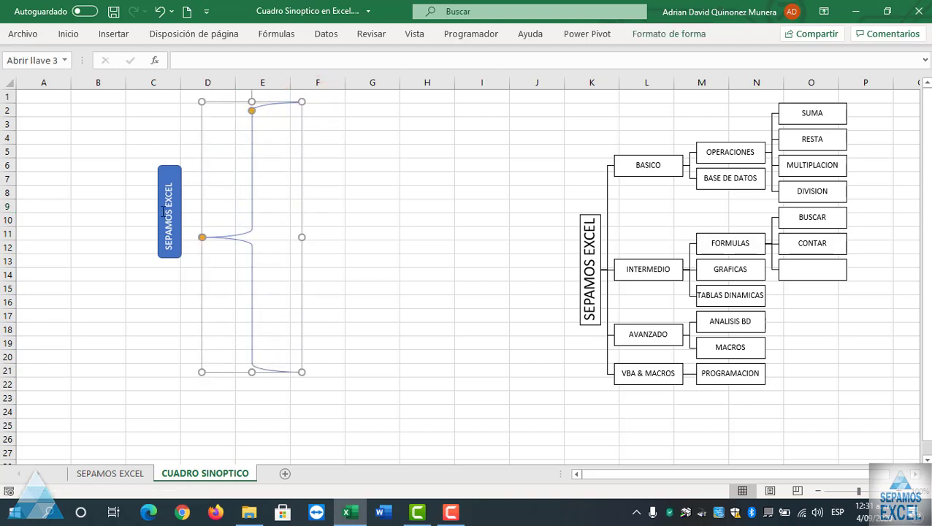
Step: Move the SEPAMOS EXCEL box into column B with the brace right beside it
left_click_drag(158, 202, 67, 241)
left_click_drag(254, 219, 166, 219)
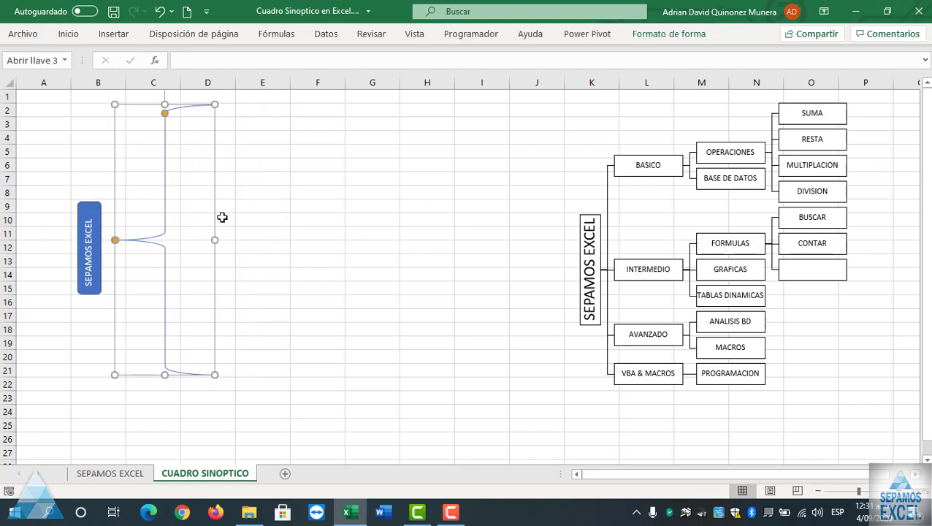
left_click(359, 187)
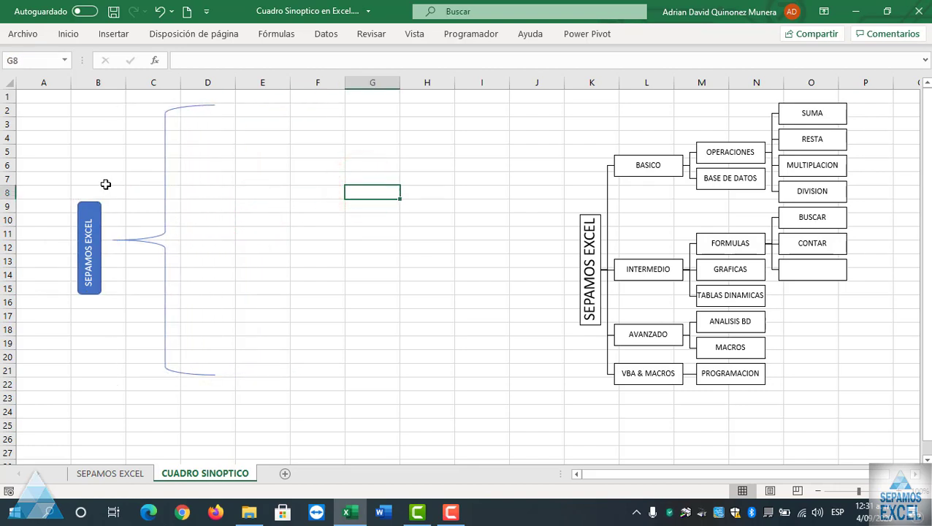
left_click(165, 188)
left_click(398, 163)
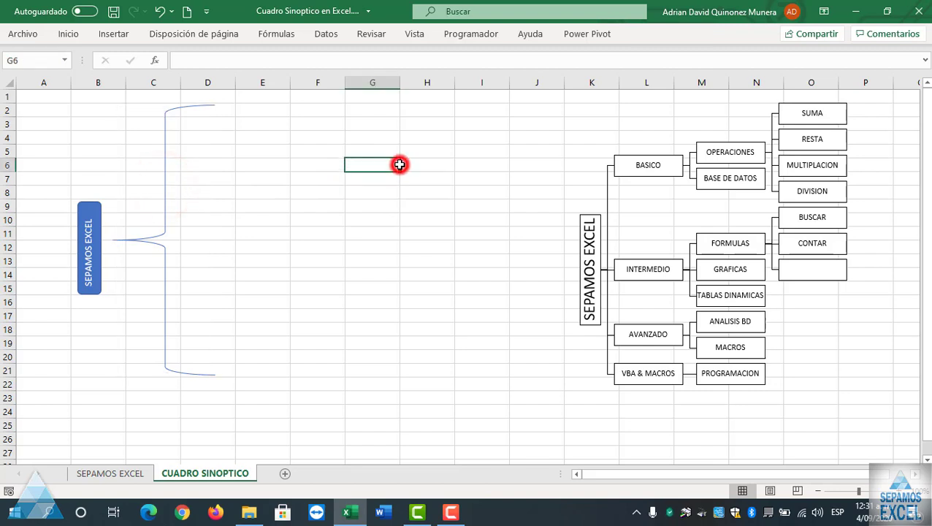
Step: Draw a blue rounded rectangle beside the top of the brace
left_click(115, 33)
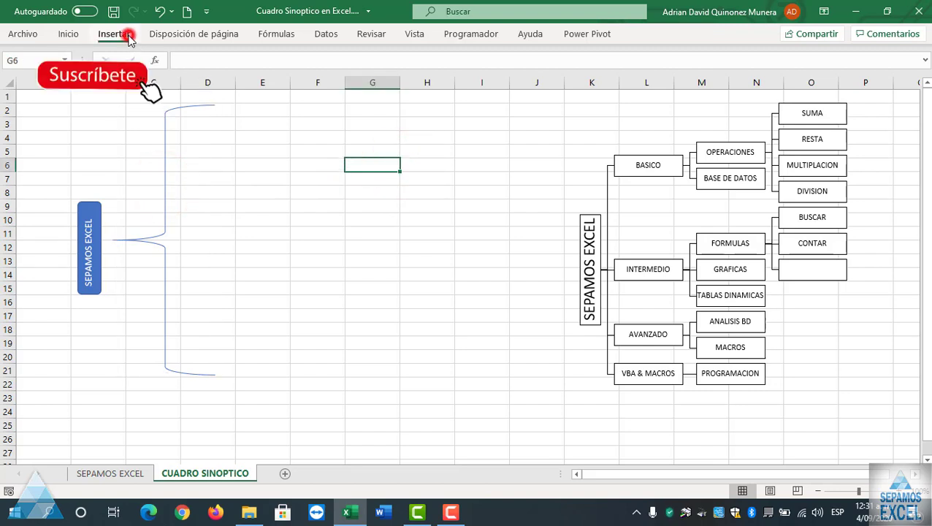
left_click(167, 71)
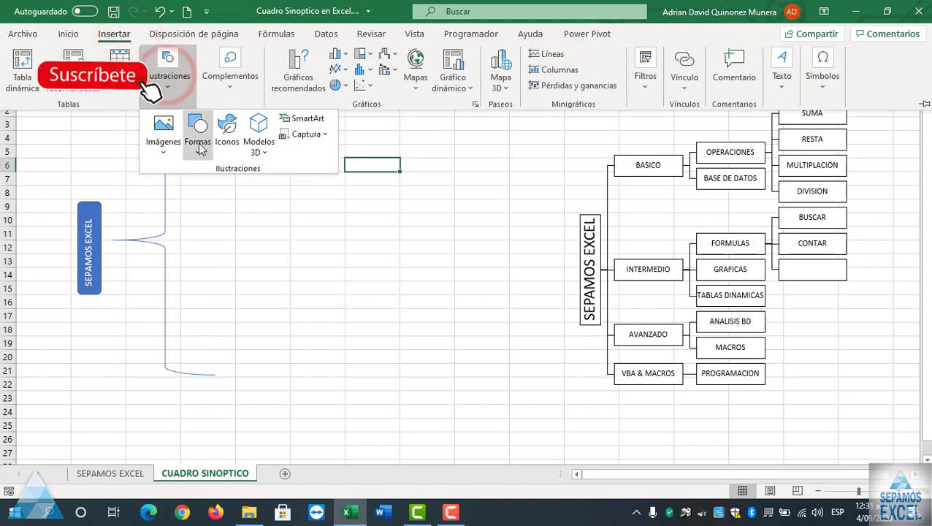
left_click(197, 130)
left_click(255, 189)
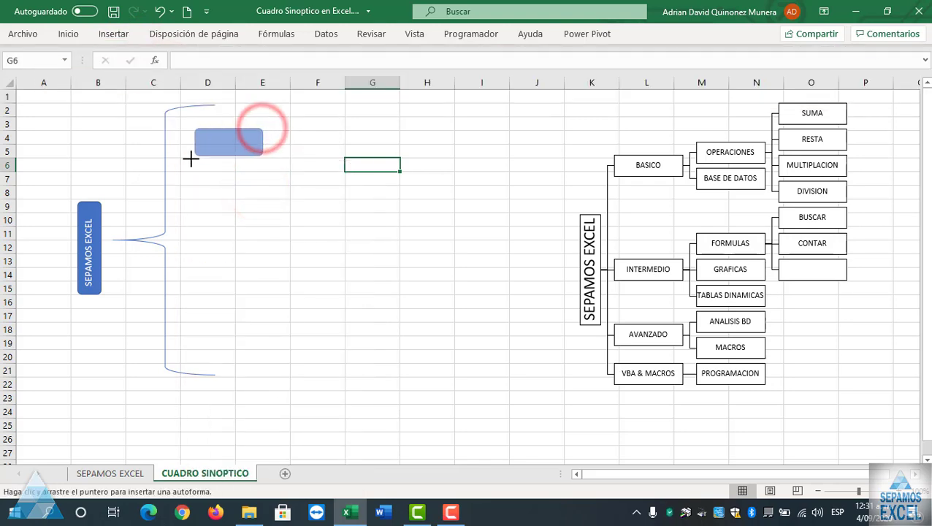
left_click_drag(207, 137, 173, 154)
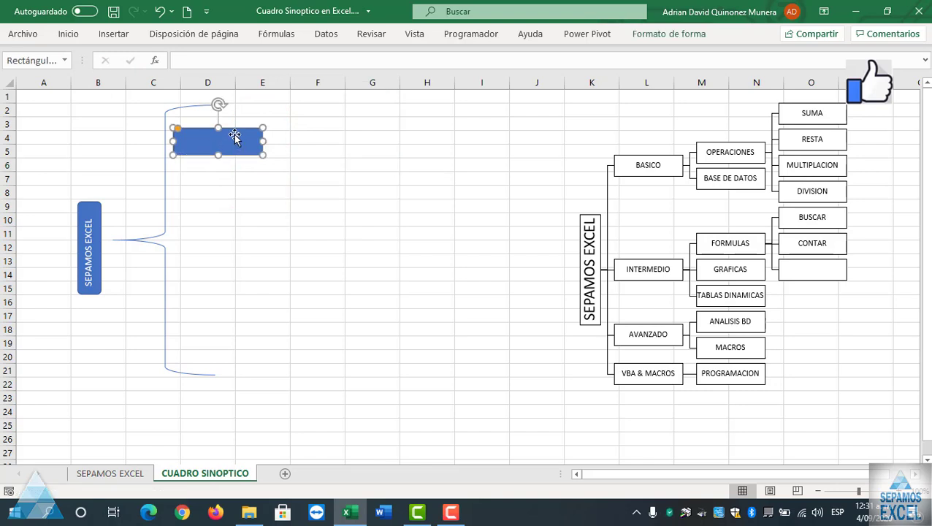
left_click_drag(234, 129, 252, 128)
Step: Copy the box twice, placing the copies near the brace's middle and bottom
right_click(252, 129)
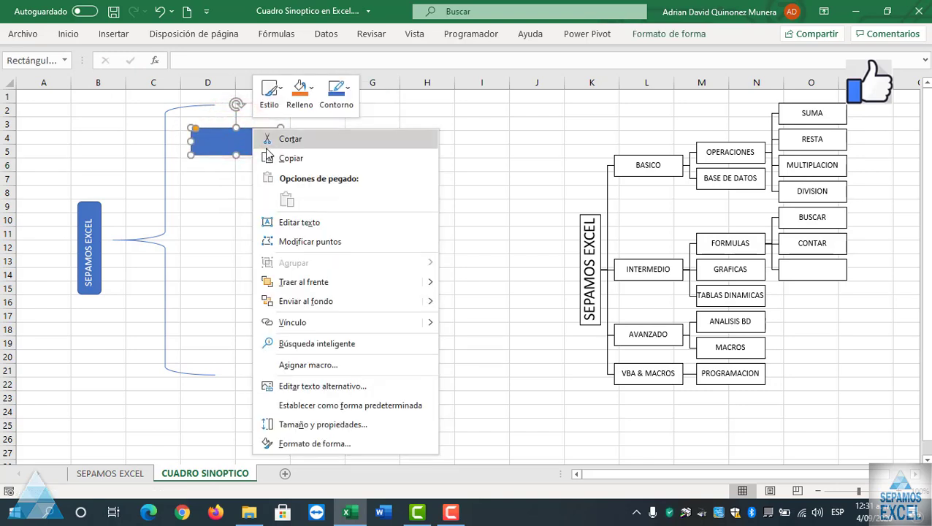
left_click(287, 159)
left_click(317, 196)
key("ctrl+v")
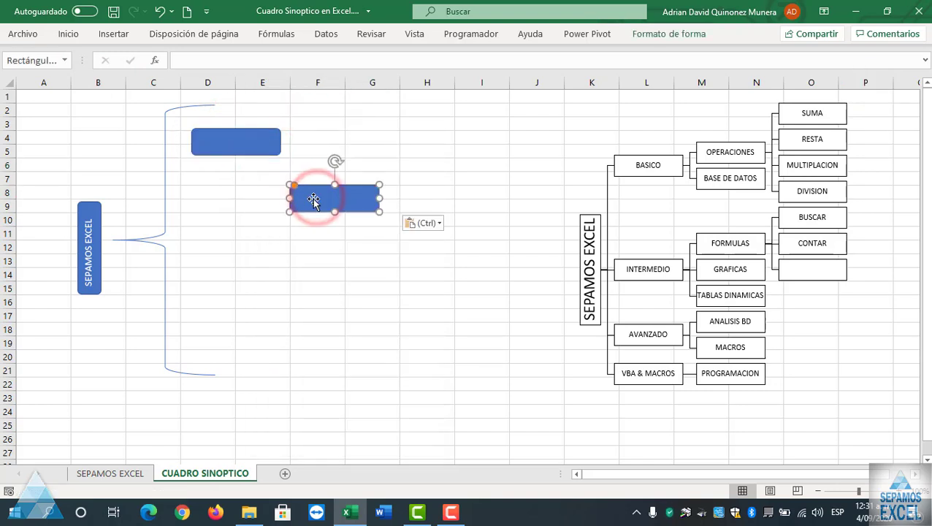
left_click_drag(325, 189, 222, 230)
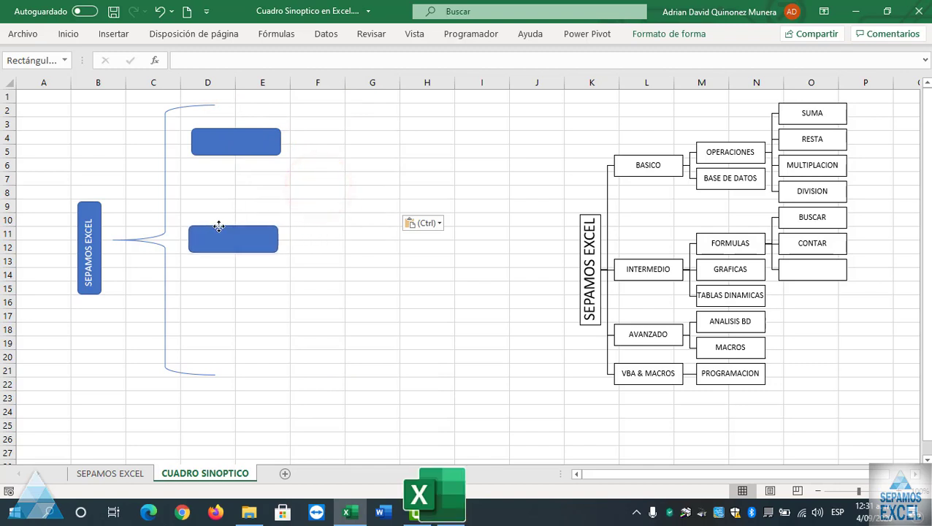
left_click(219, 228)
key("ctrl+d")
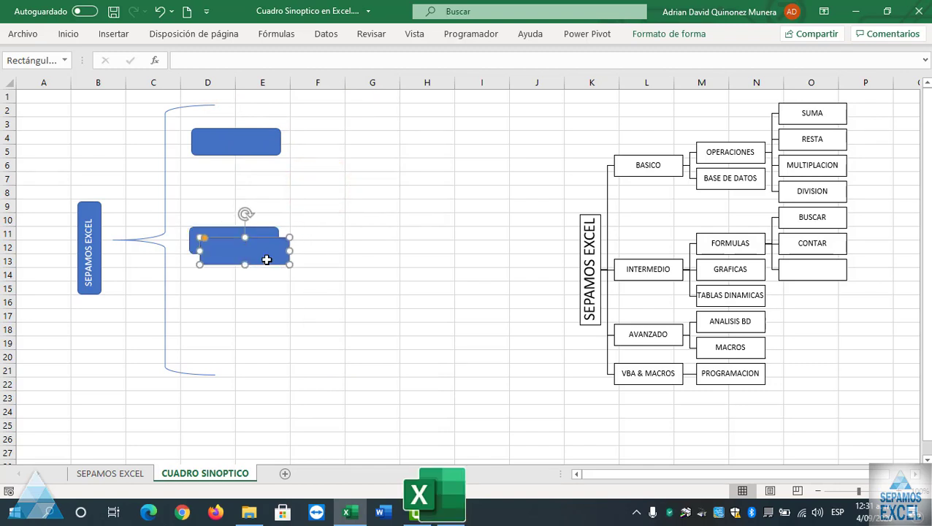
left_click_drag(257, 244, 238, 327)
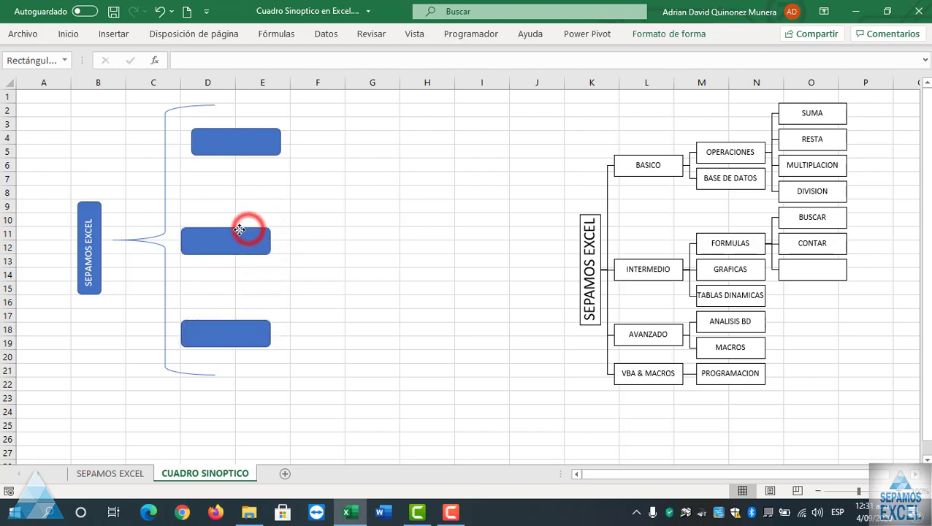
left_click_drag(248, 231, 239, 231)
left_click_drag(251, 136, 241, 135)
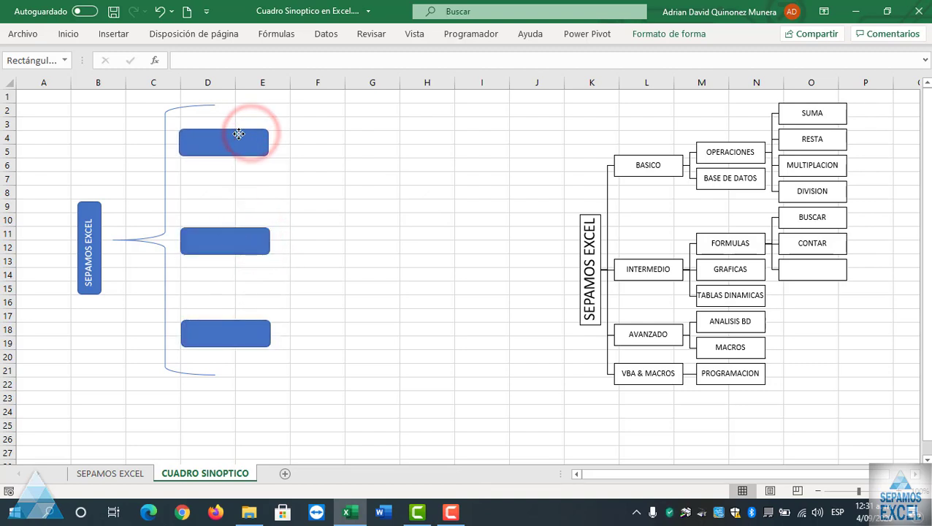
Step: Position the three boxes exactly on the brace's top, middle and bottom tips
left_click(371, 192)
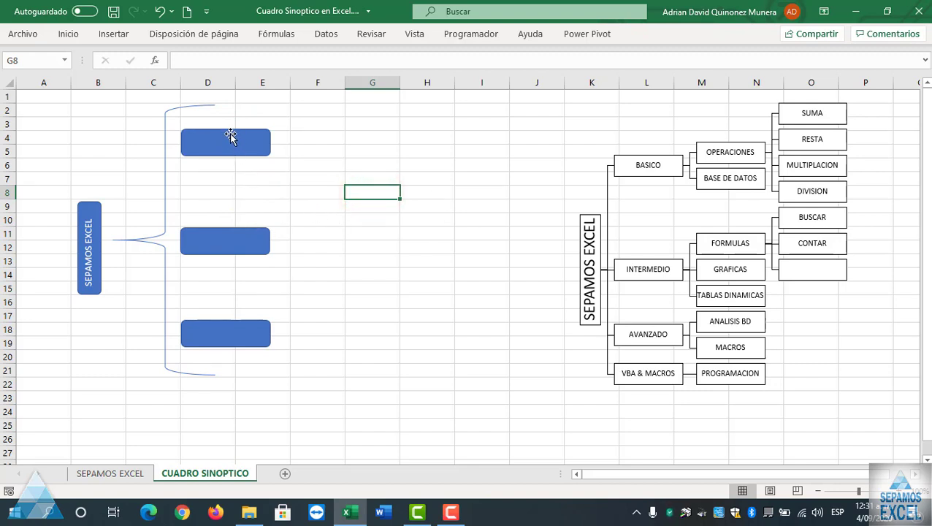
left_click_drag(216, 146, 250, 112)
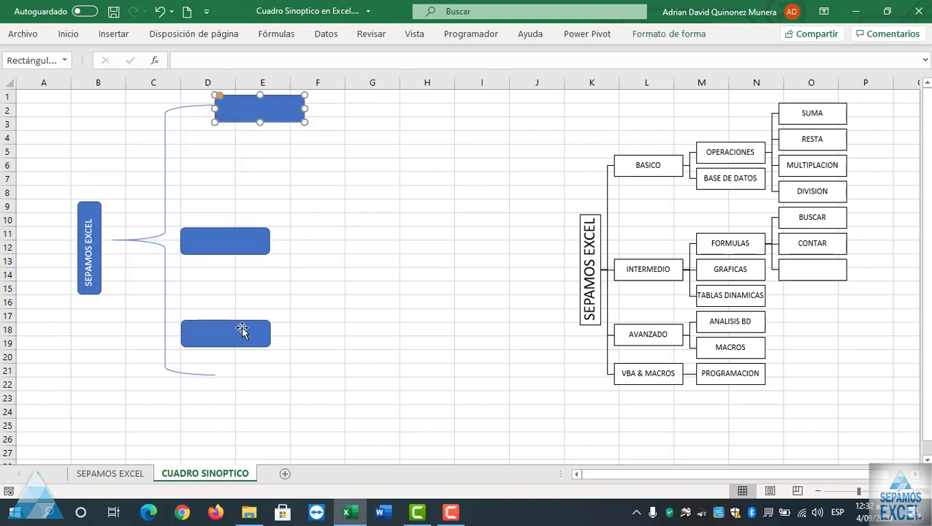
left_click_drag(242, 330, 270, 371)
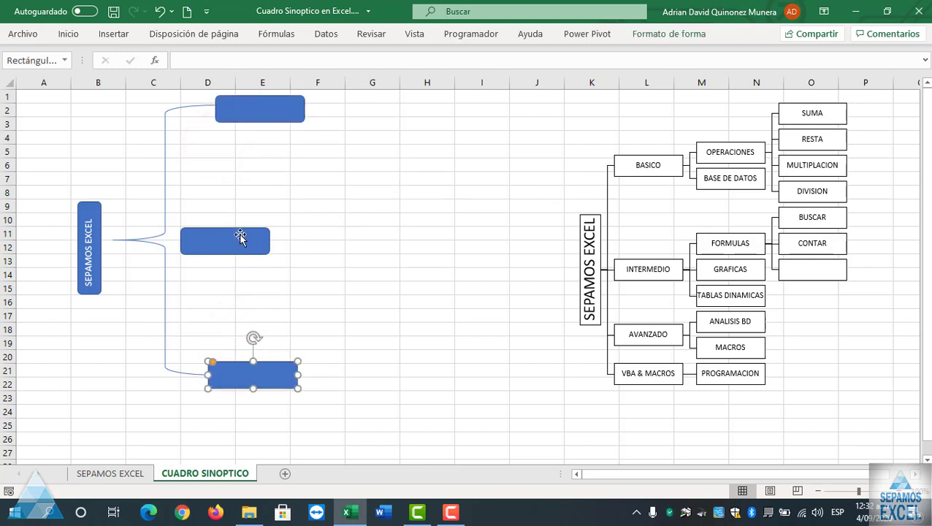
left_click_drag(241, 236, 242, 232)
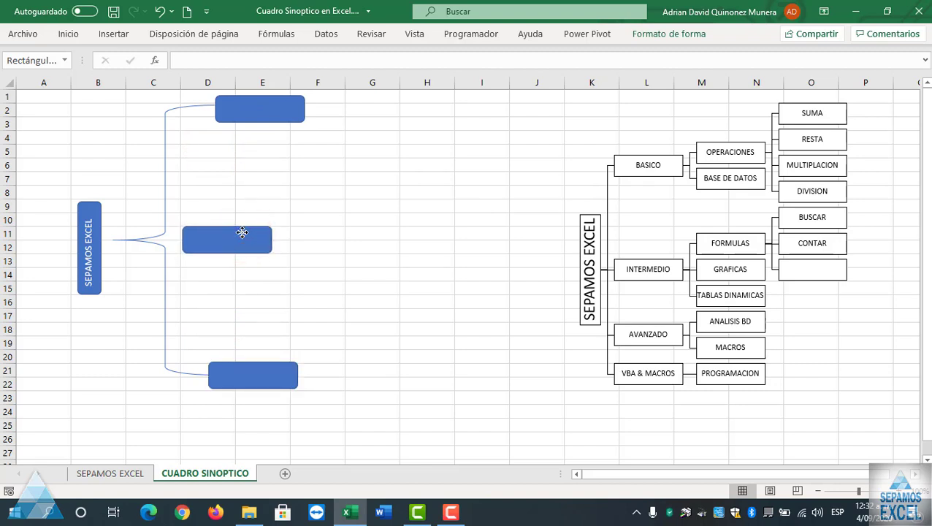
left_click(411, 211)
Step: Label the three boxes BASICO, INTERMEDIO and AVANZADO
left_click(249, 109)
type("BASICO")
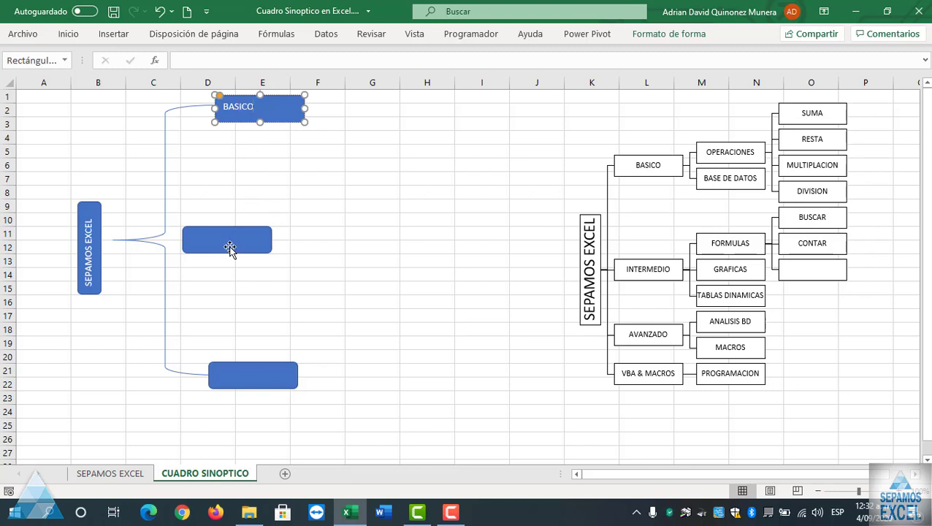
left_click(230, 247)
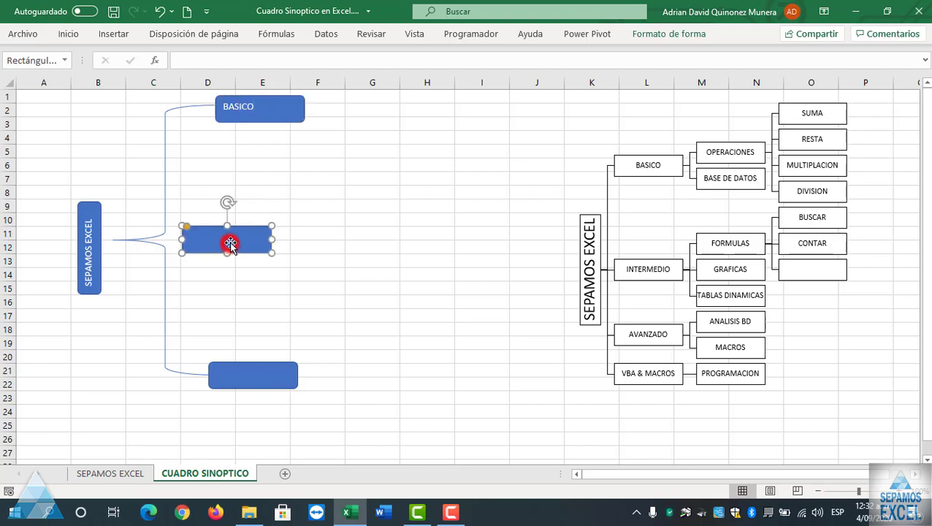
type("INTERMEDIO")
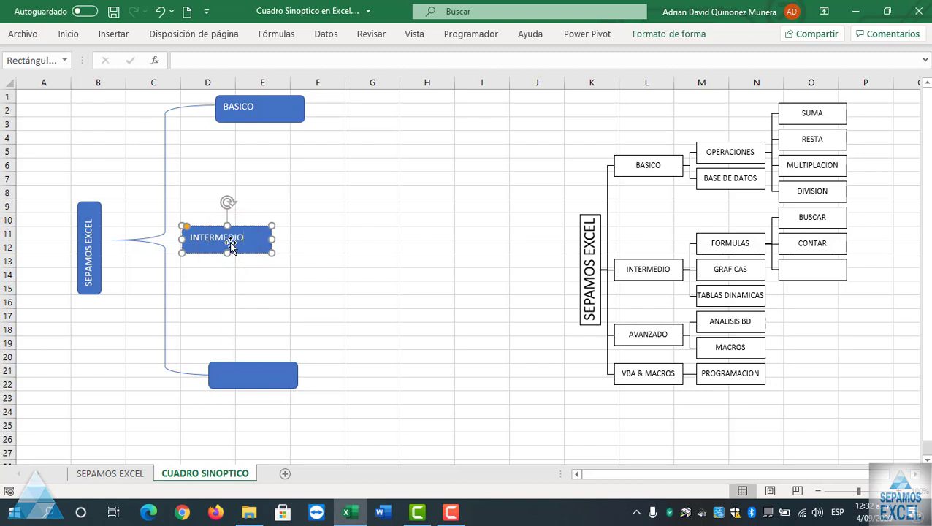
left_click(244, 374)
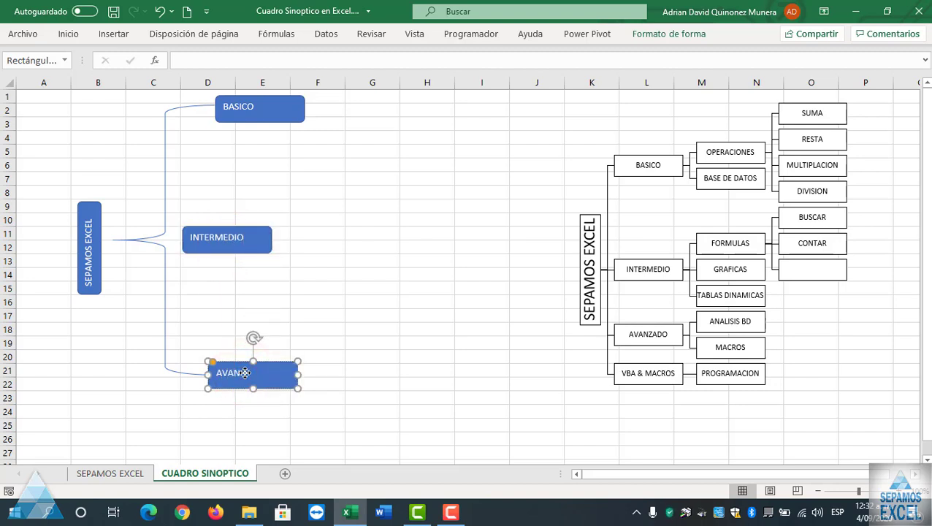
left_click(420, 282)
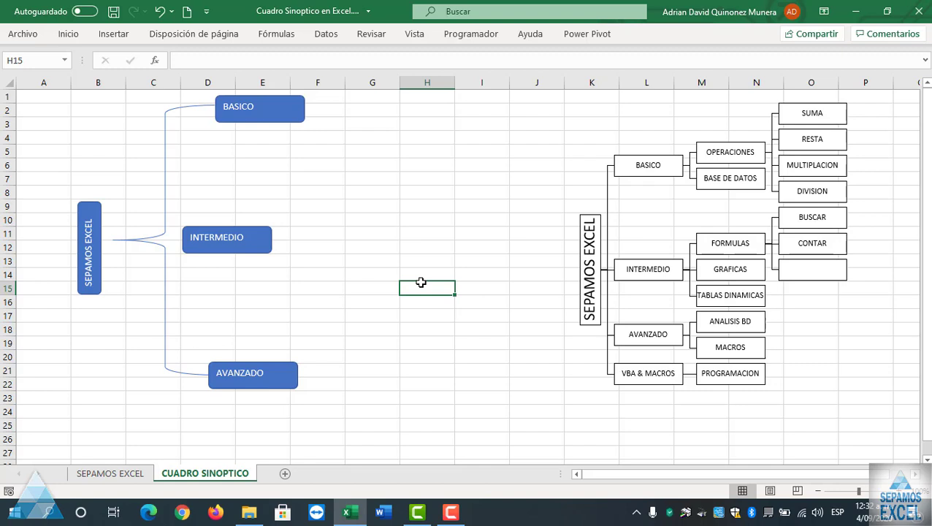
Step: Shrink the BASICO, INTERMEDIO and AVANZADO boxes to fit their labels
left_click(298, 106)
left_click_drag(303, 108, 243, 118)
left_click(241, 236)
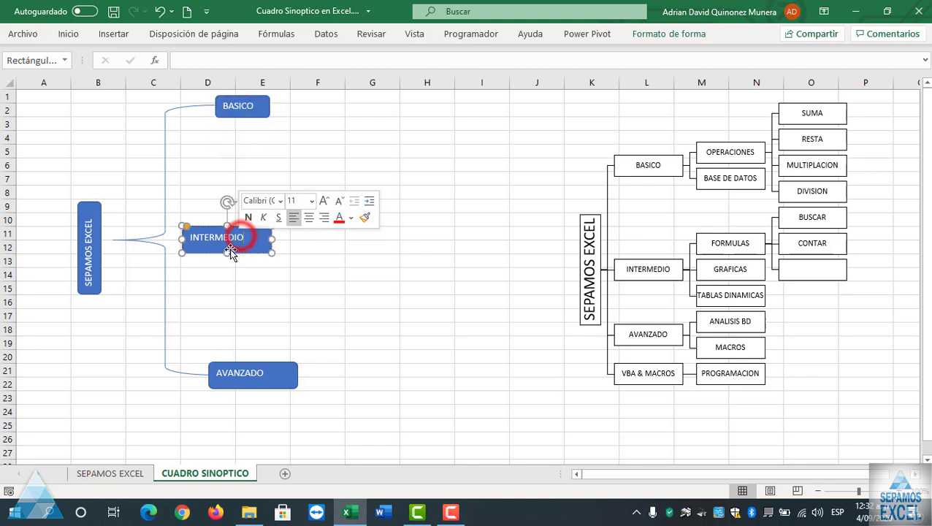
left_click_drag(228, 253, 254, 236)
left_click(252, 381)
left_click_drag(297, 375, 280, 373)
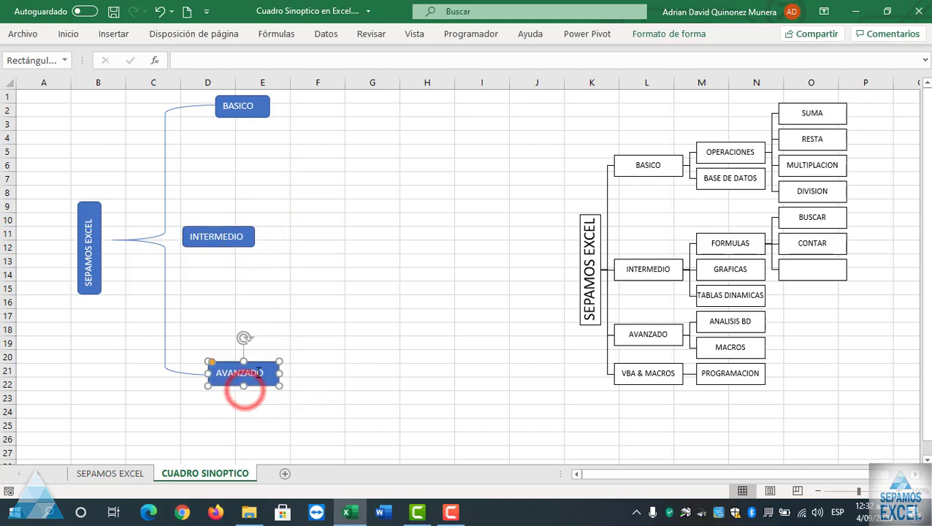
left_click(279, 312)
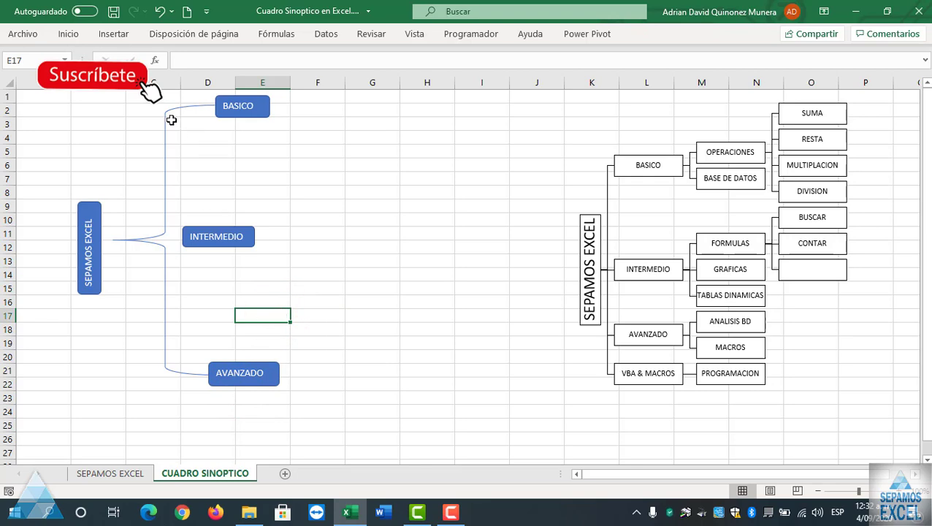
Step: Draw a small curly brace shape to the right of the BASICO box
left_click(115, 34)
left_click(175, 81)
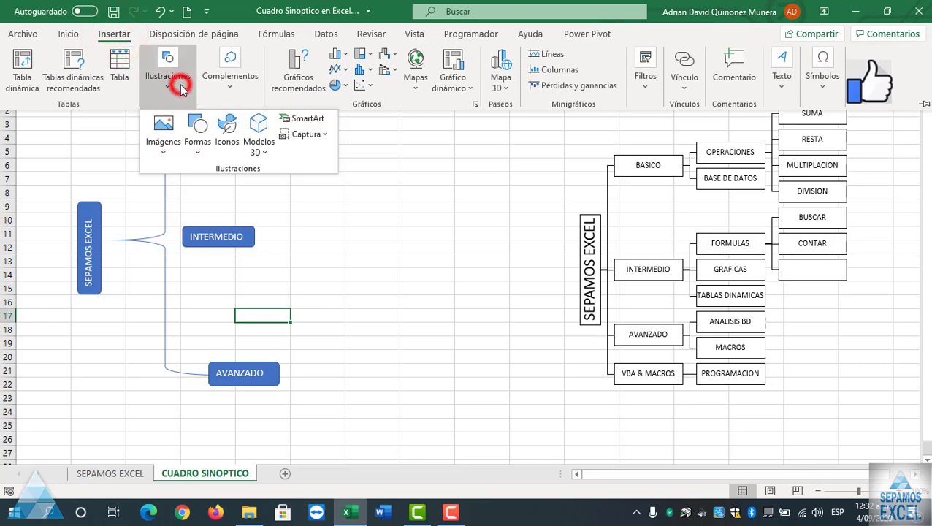
left_click(200, 145)
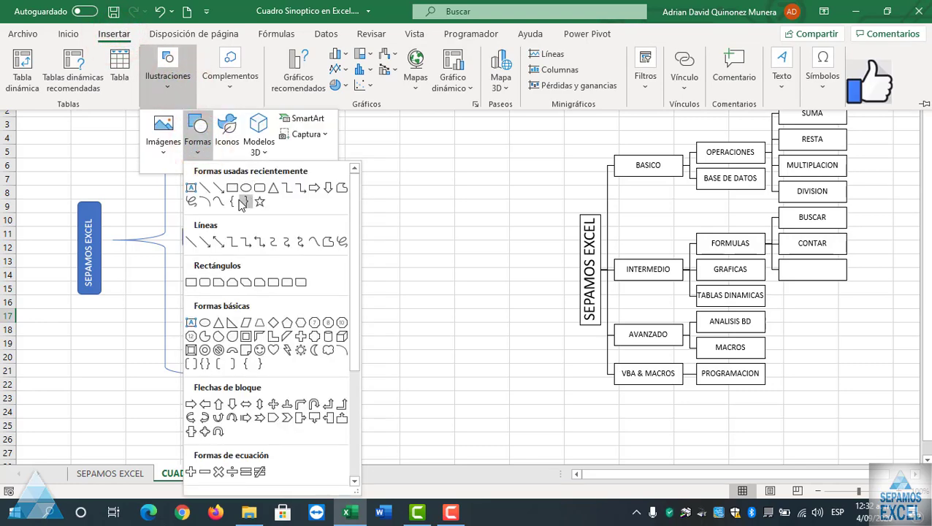
left_click(235, 202)
left_click_drag(380, 119, 272, 186)
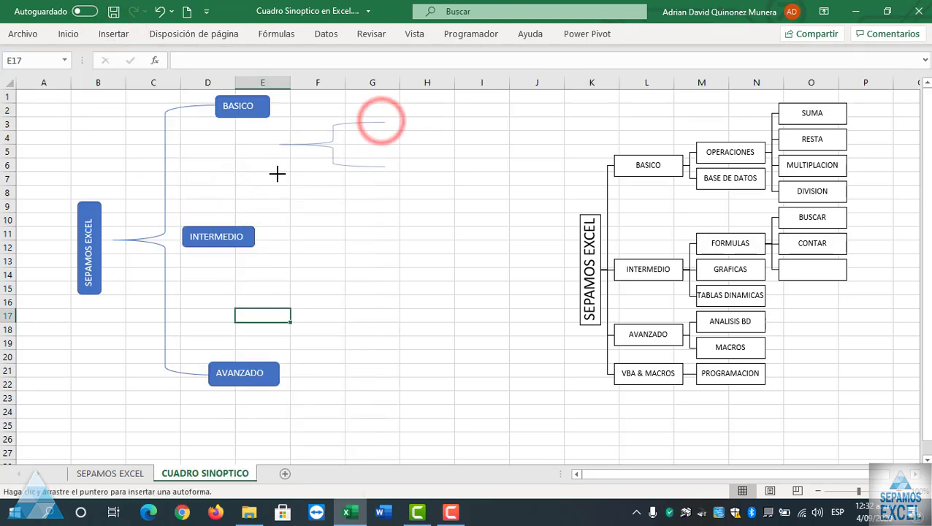
Step: Shorten the large left brace from both its bottom and top ends
left_click(193, 107)
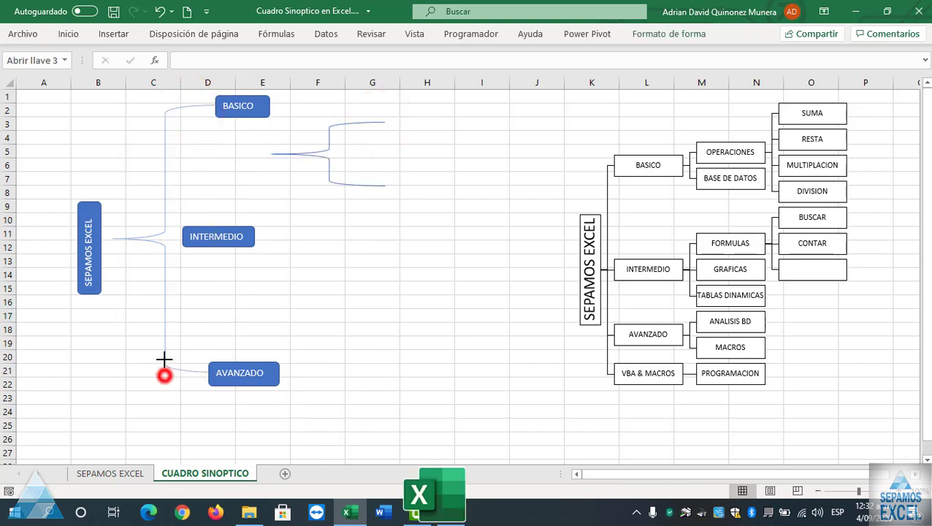
left_click_drag(164, 375, 164, 336)
left_click_drag(165, 102, 164, 135)
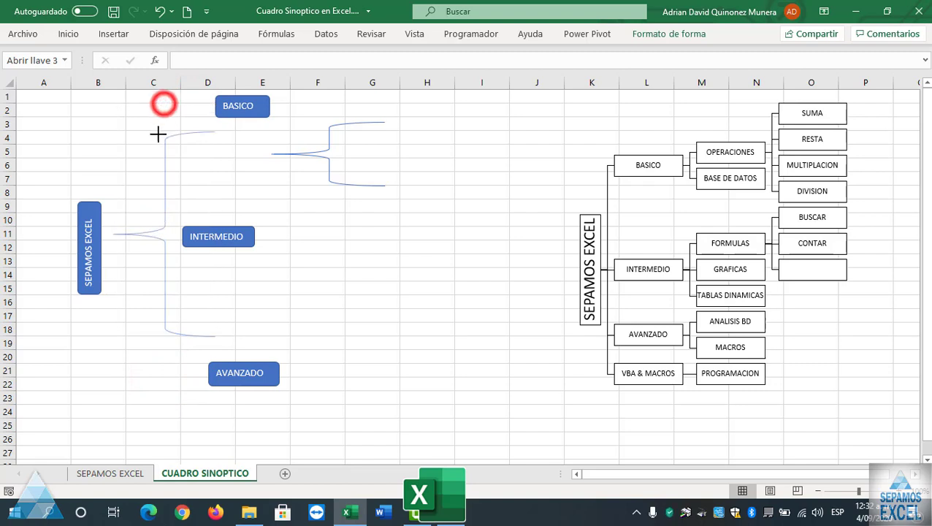
left_click_drag(238, 115, 236, 147)
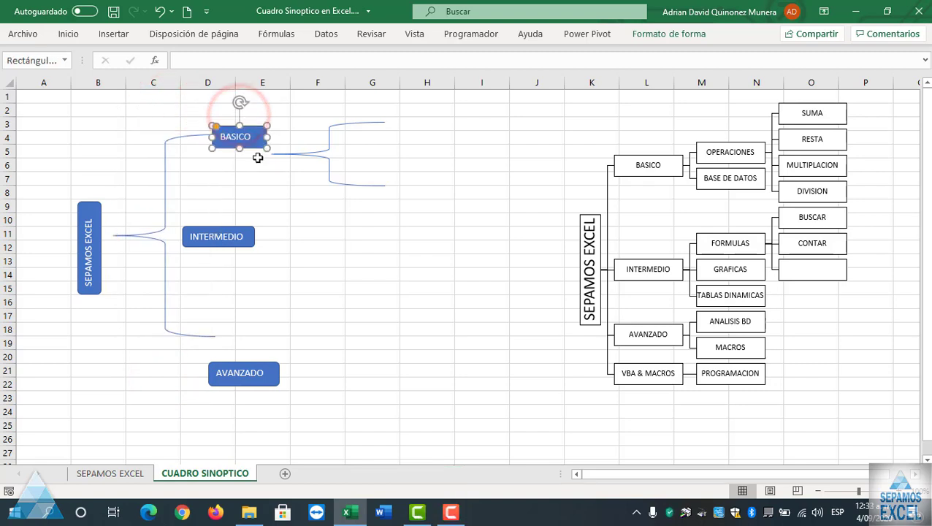
Step: Stretch the small brace taller and move it up so its tip meets BASICO
left_click_drag(310, 159, 310, 141)
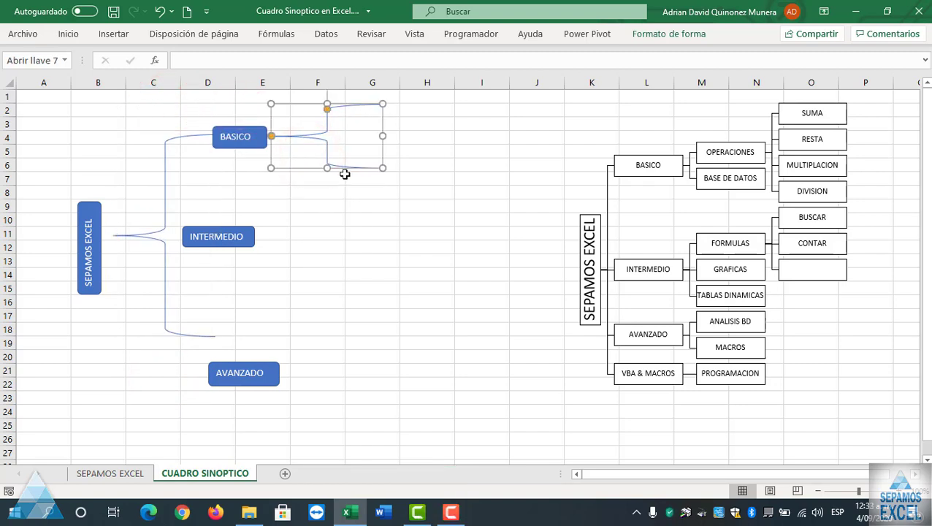
left_click_drag(327, 168, 327, 197)
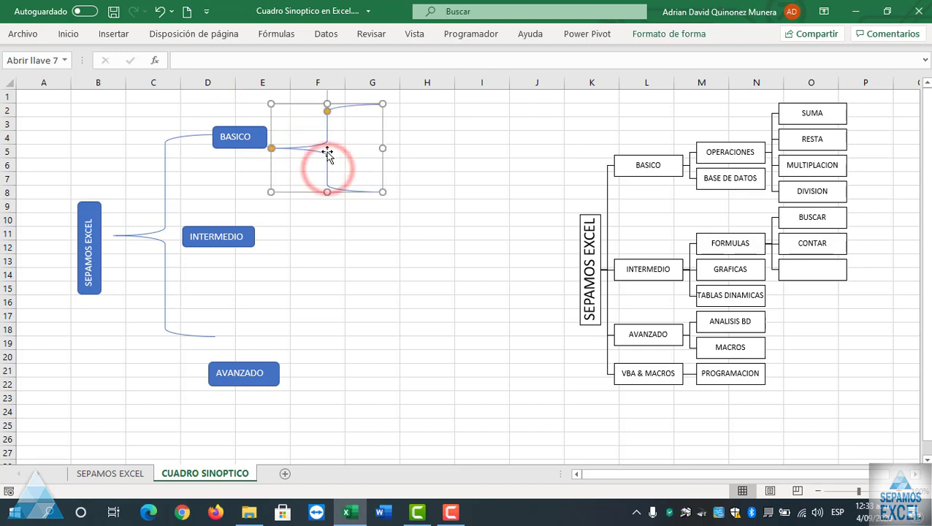
left_click_drag(326, 146, 325, 137)
Step: Copy the BASICO brace and place a pasted copy beside INTERMEDIO
left_click(388, 151)
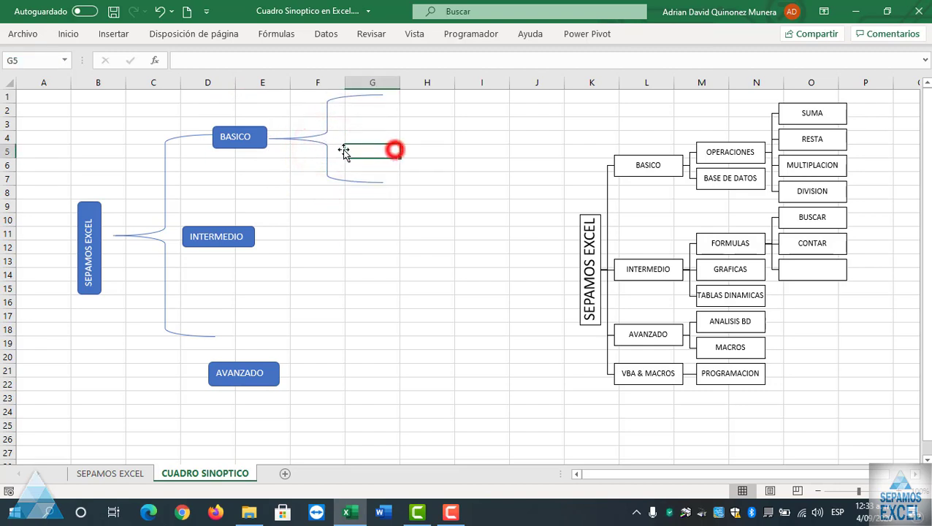
left_click(326, 143)
right_click(326, 143)
left_click(358, 166)
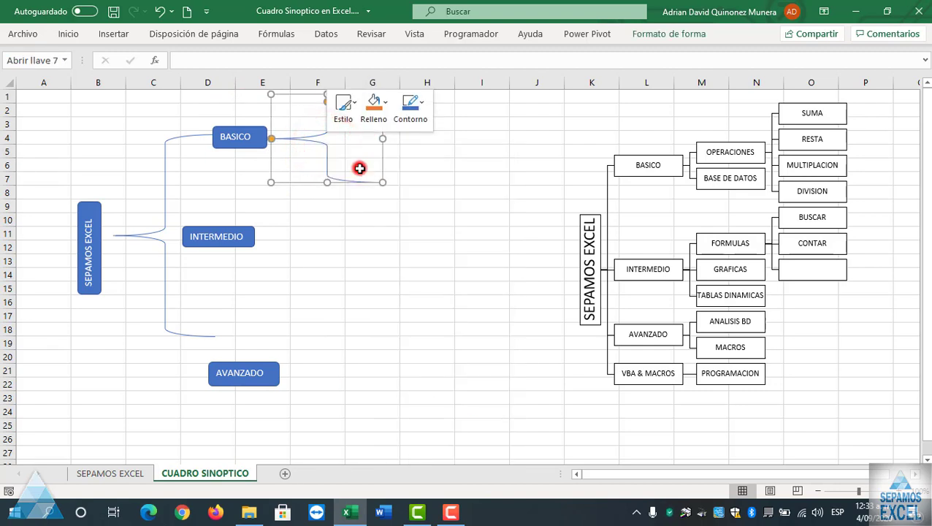
key("ctrl+v")
left_click_drag(349, 195, 334, 277)
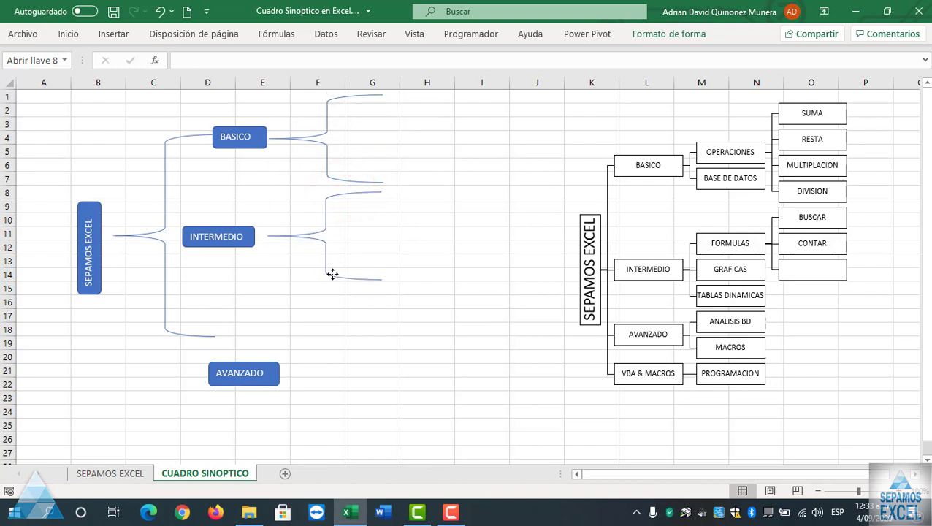
left_click_drag(335, 276, 338, 383)
Step: Paste another brace copy and move the AVANZADO box up beside it
key("ctrl+v")
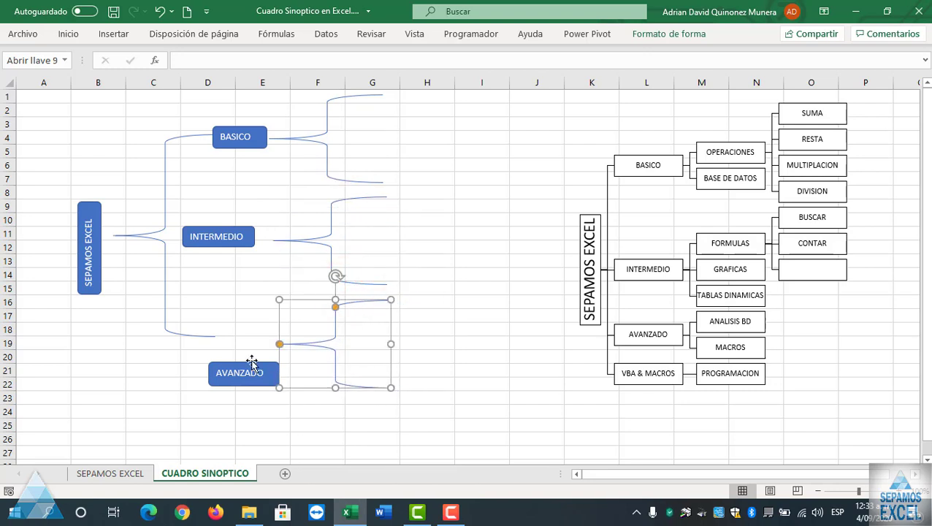
left_click_drag(252, 363, 255, 327)
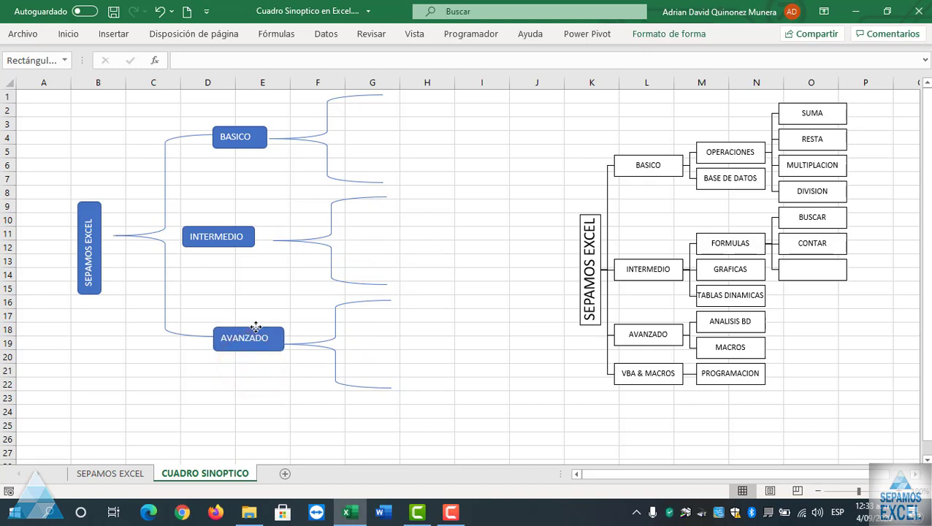
left_click(255, 326)
left_click(338, 330)
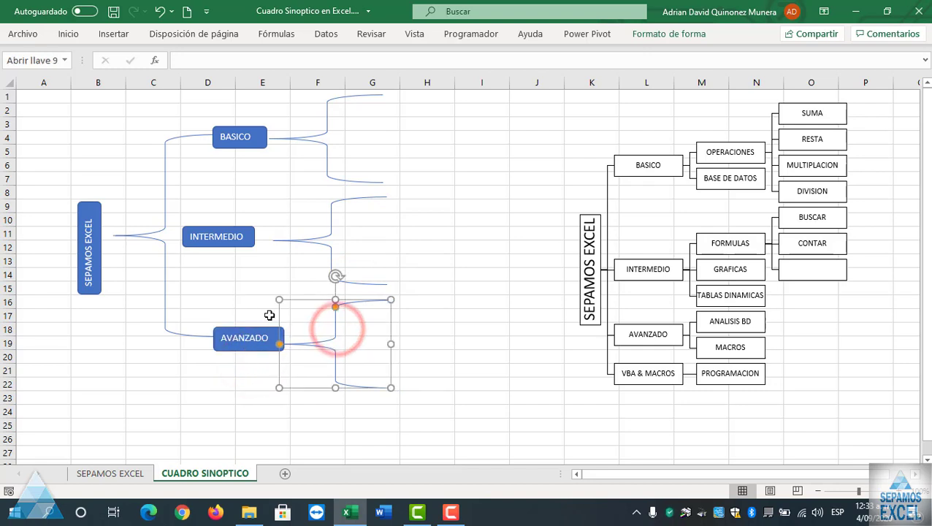
left_click(246, 301)
Step: Make the AVANZADO box narrower and shorter to meet its brace, and pull the INTERMEDIO brace closer
left_click_drag(284, 337, 284, 341)
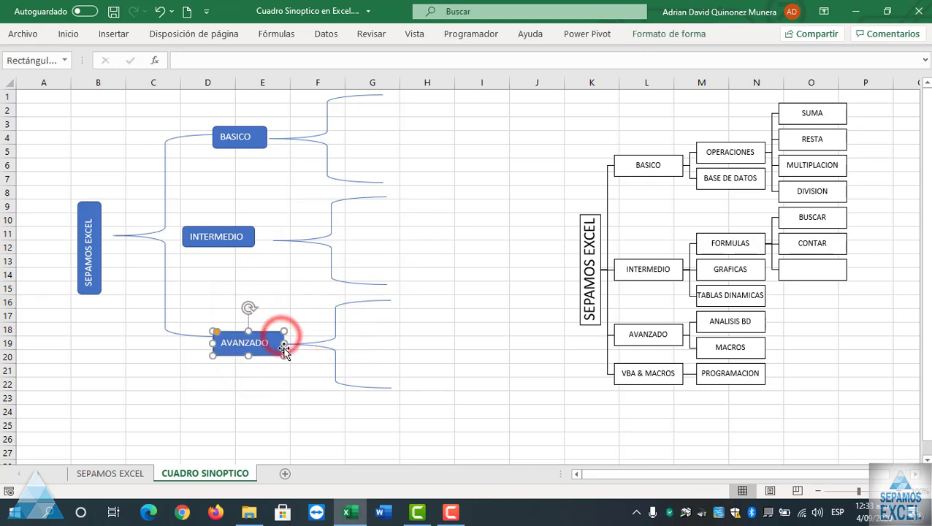
left_click(268, 332)
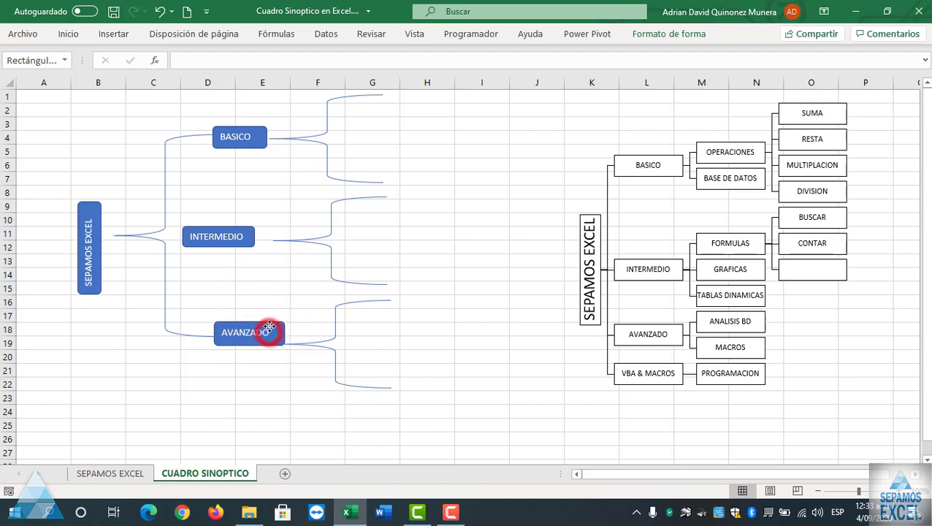
left_click_drag(288, 344, 277, 343)
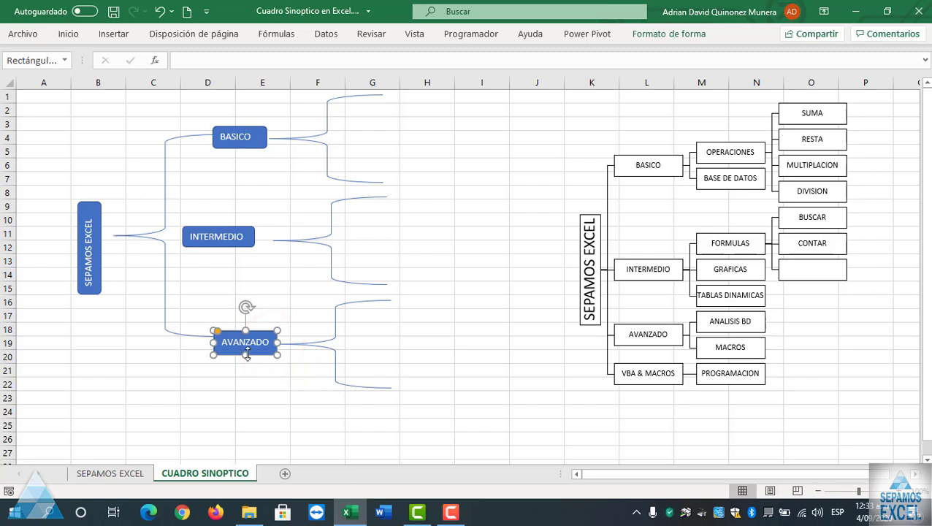
left_click_drag(246, 354, 246, 348)
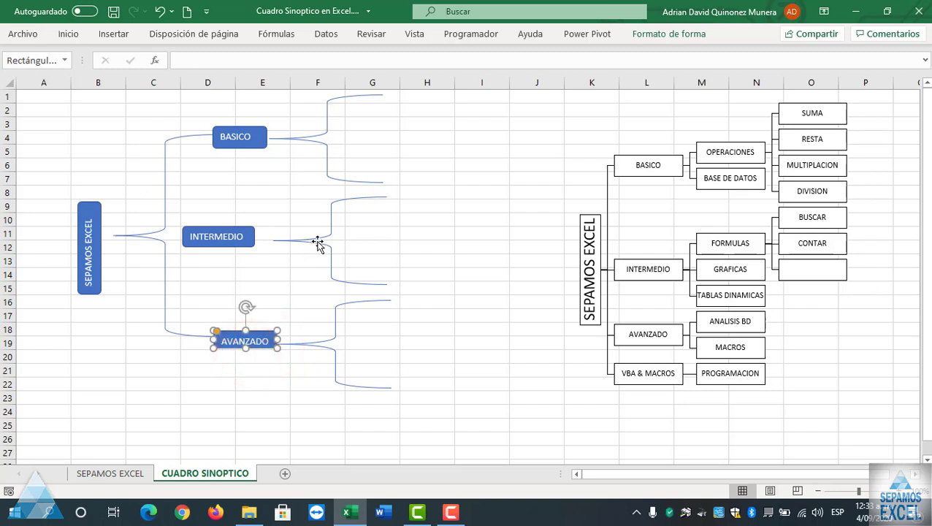
left_click_drag(317, 241, 300, 238)
left_click(426, 243)
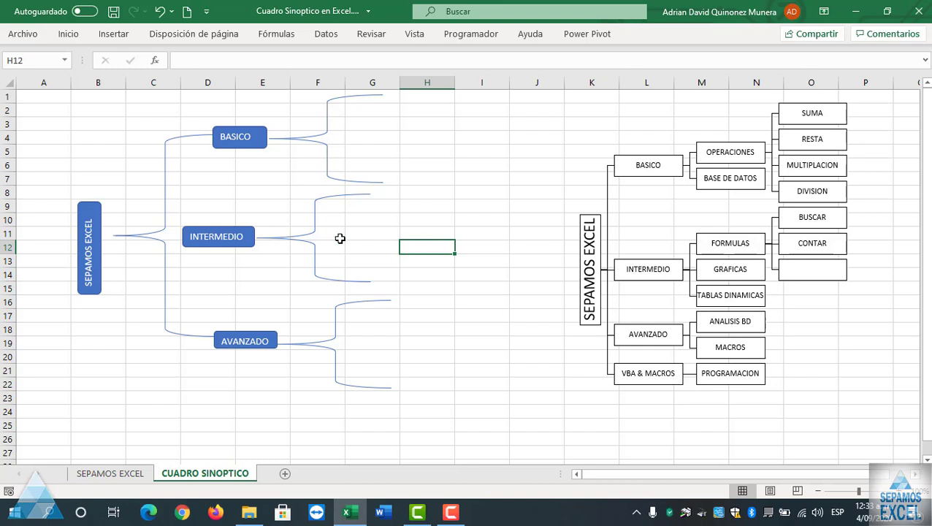
Step: Copy the BASICO box and place two copies at the upper and lower tips of BASICO's brace
right_click(246, 149)
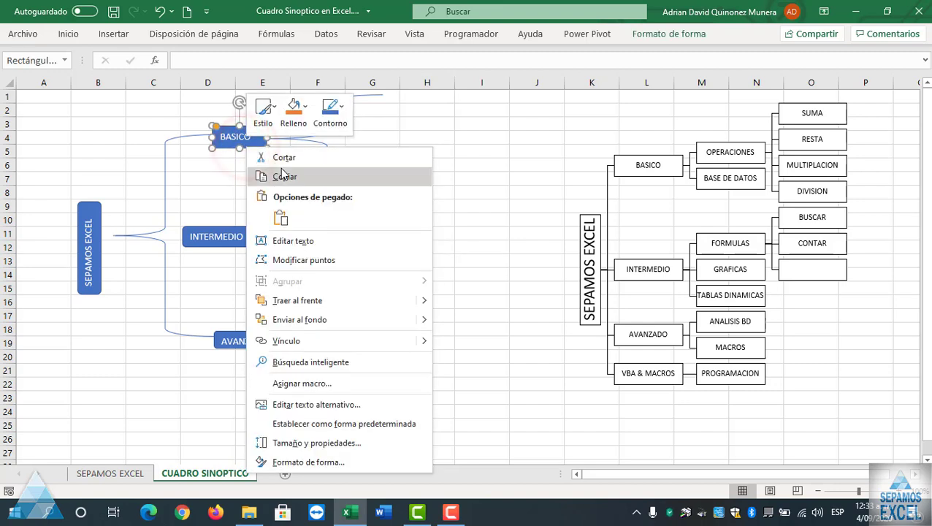
left_click(282, 169)
left_click(410, 133)
key("ctrl+v")
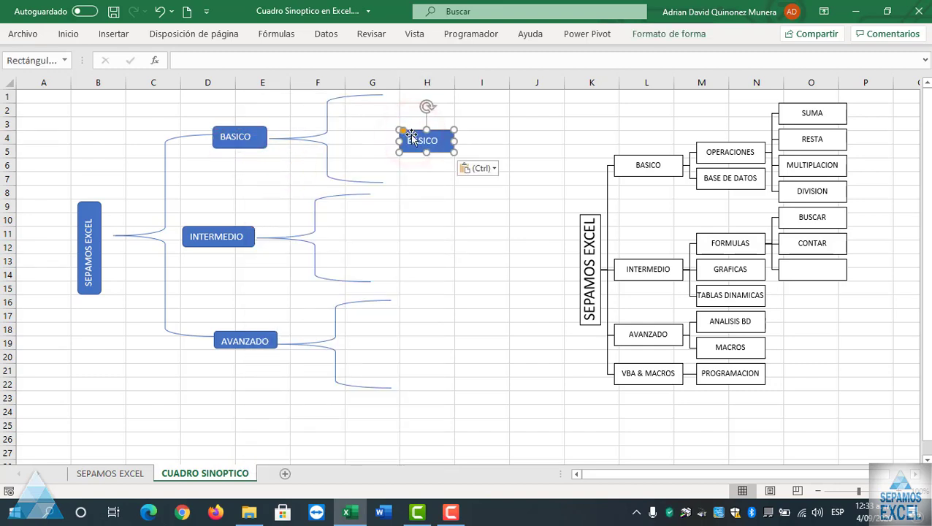
mouse_move(424, 132)
left_mouse_down()
mouse_move(378, 107)
mouse_move(399, 90)
left_mouse_up()
key("ctrl+v")
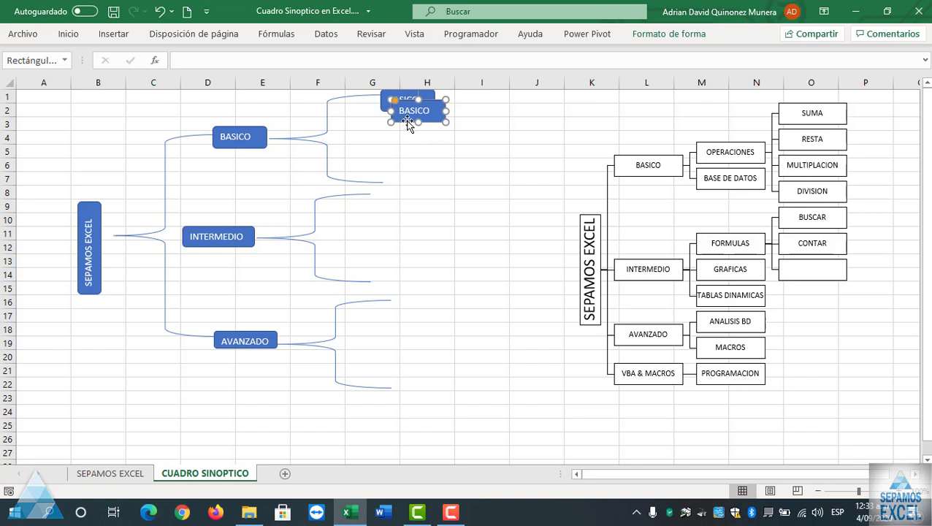
left_click_drag(409, 125, 406, 195)
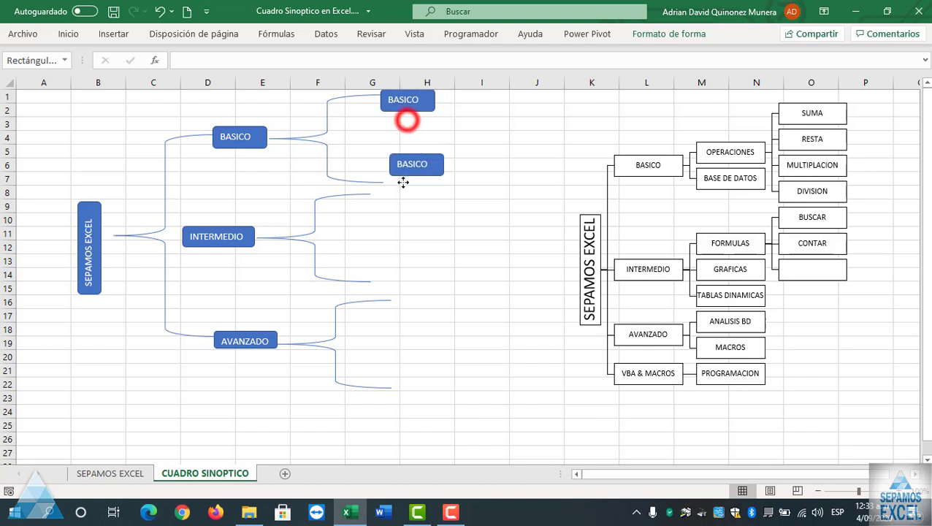
left_click(411, 231)
mouse_move(402, 181)
left_mouse_down()
mouse_move(357, 155)
mouse_move(395, 172)
left_mouse_up()
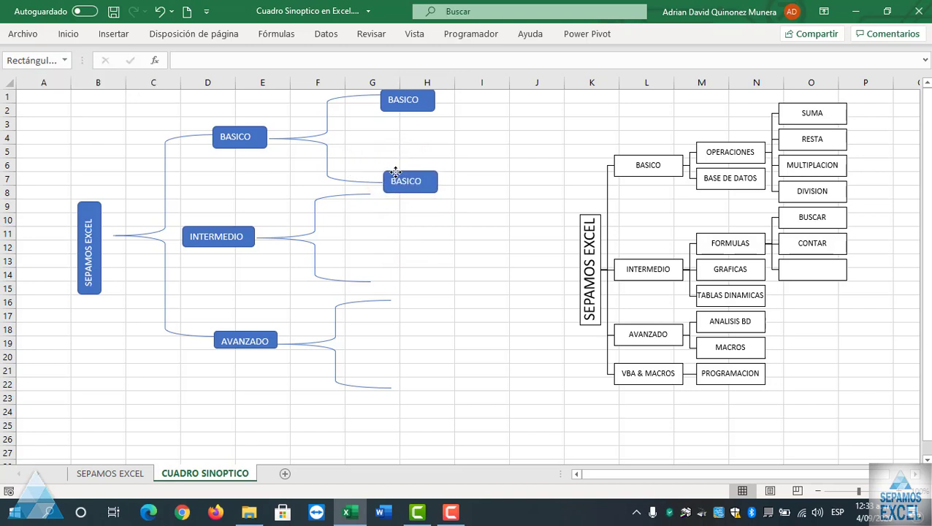
left_click(407, 212)
left_click(322, 202)
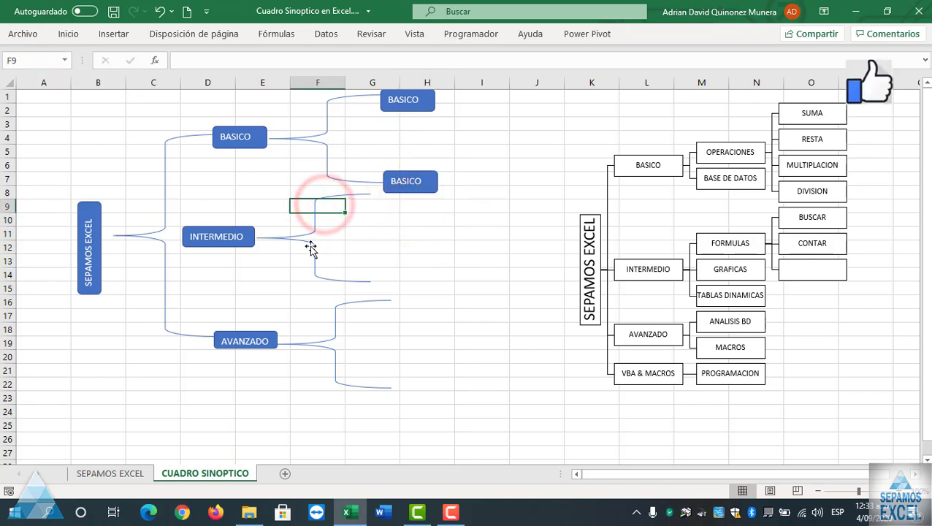
Step: Shorten the INTERMEDIO brace from its bottom and top ends
left_click(311, 247)
left_click_drag(314, 281, 315, 272)
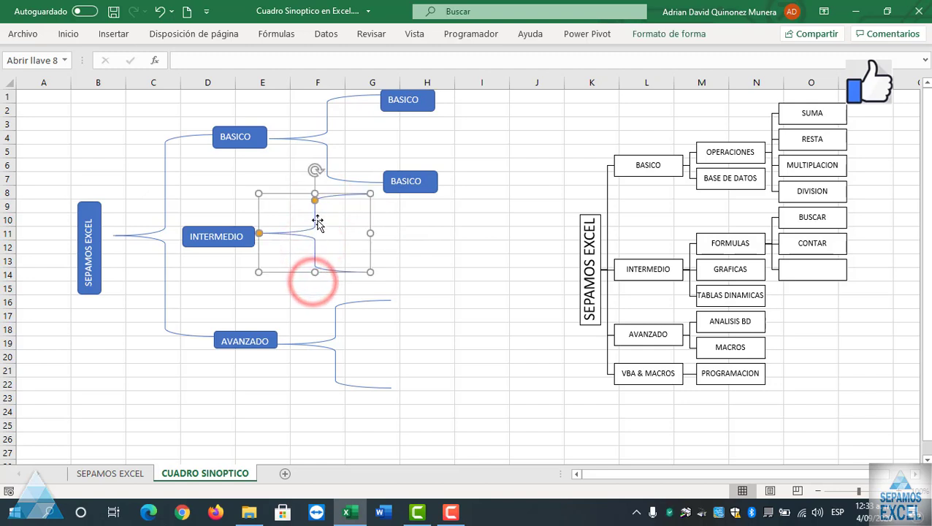
left_click_drag(315, 191, 315, 213)
left_click(356, 234)
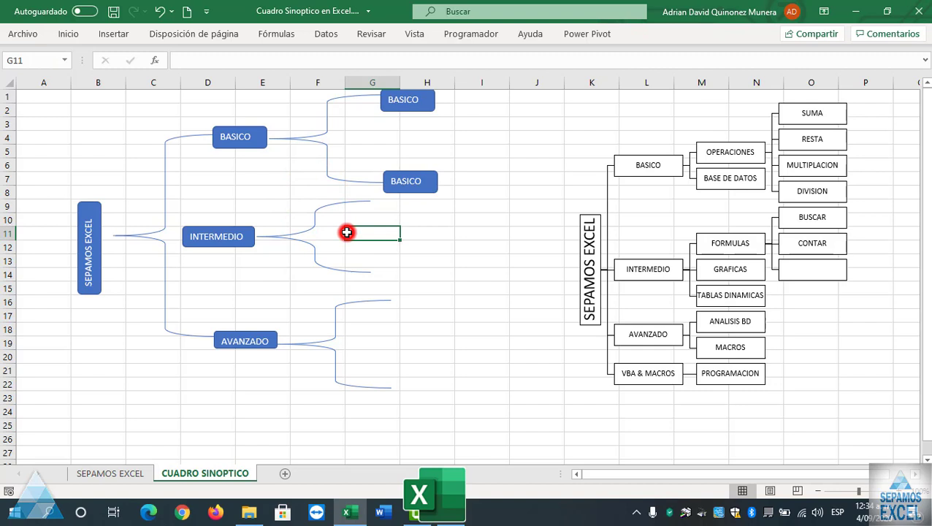
Step: Paste two BASICO box copies at the upper and lower tips of INTERMEDIO's brace
left_click(432, 235)
key("ctrl+v")
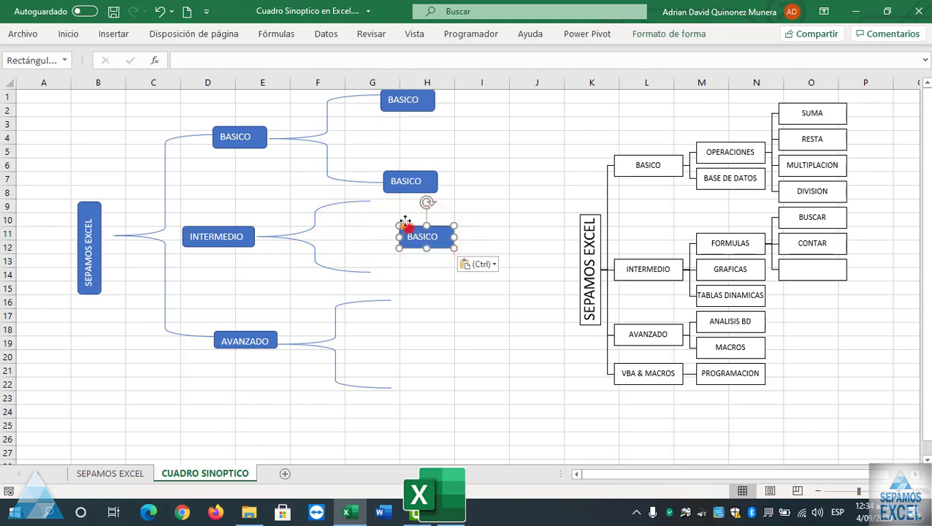
left_click_drag(406, 221, 374, 193)
left_click(424, 258)
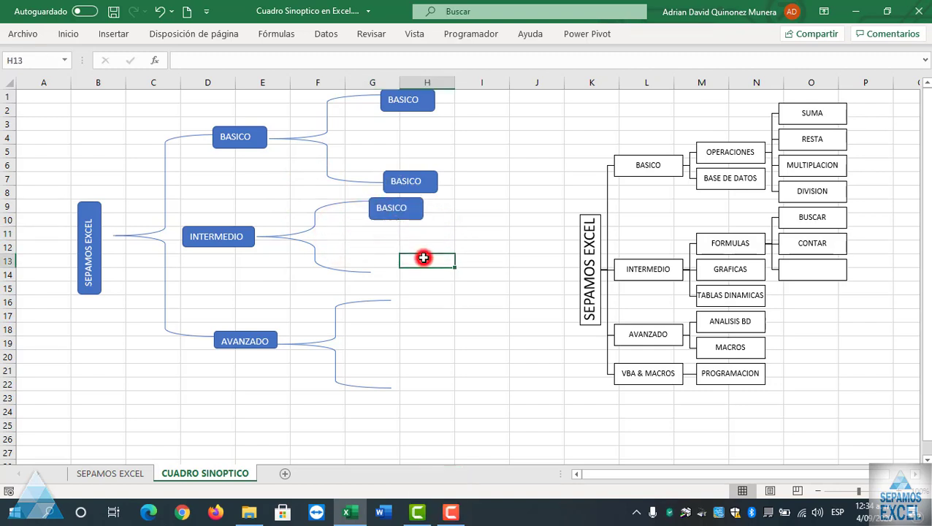
key("ctrl+v")
left_click_drag(417, 257, 390, 263)
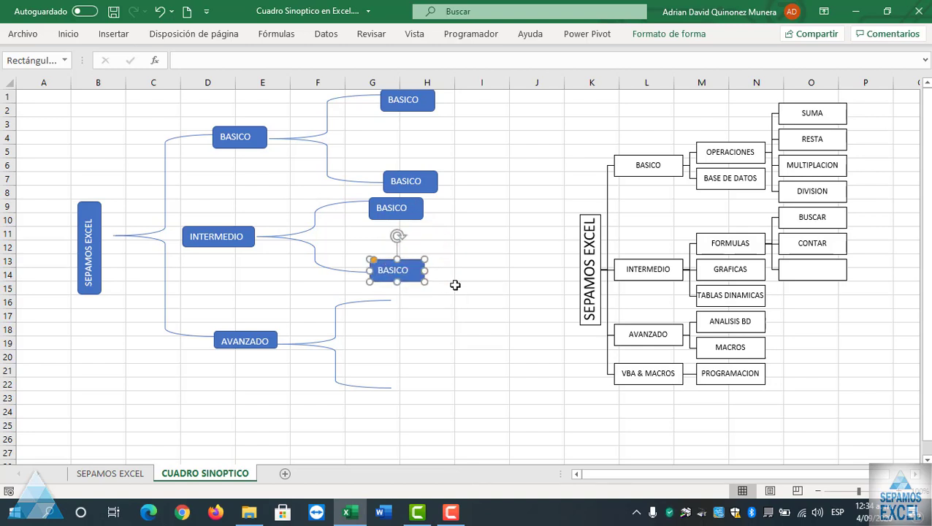
Step: Paste two more BASICO box copies at the upper and lower tips of AVANZADO's brace
left_click(455, 285)
key("ctrl+v")
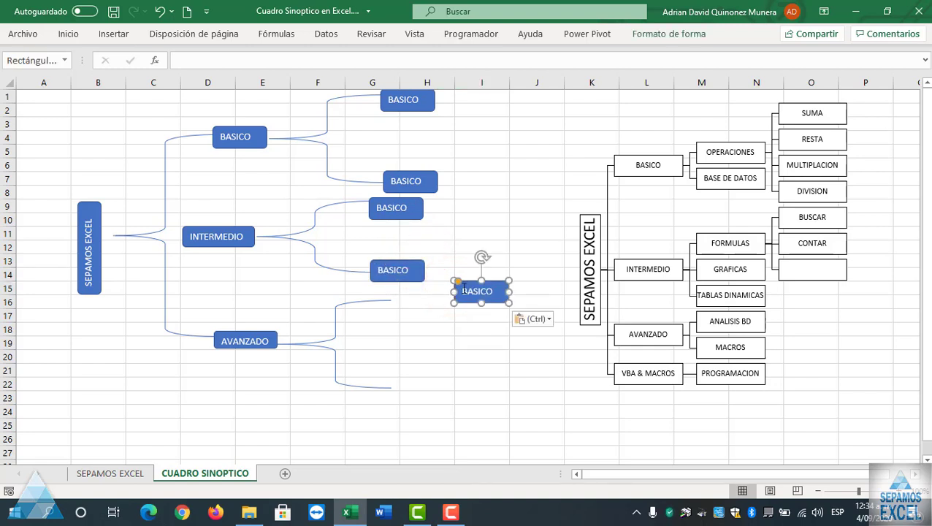
left_click_drag(472, 282, 405, 295)
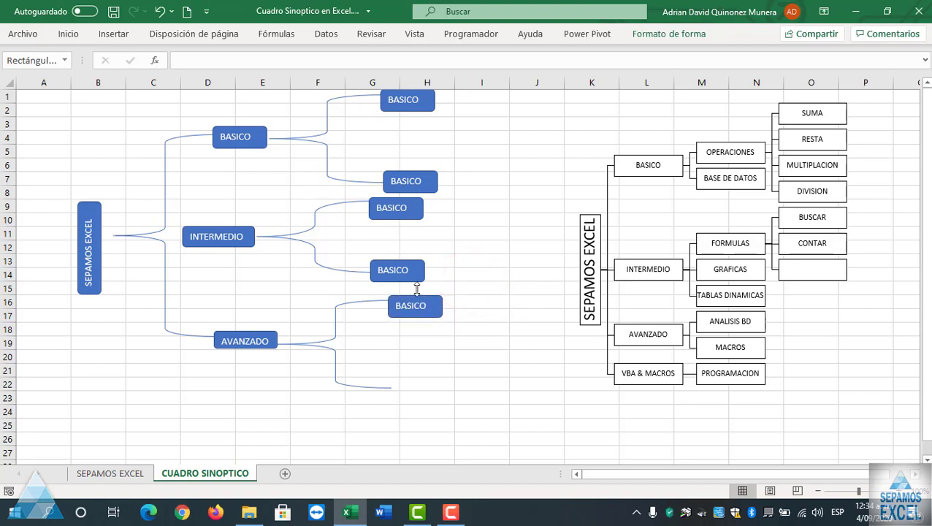
left_click(498, 264)
key("ctrl+v")
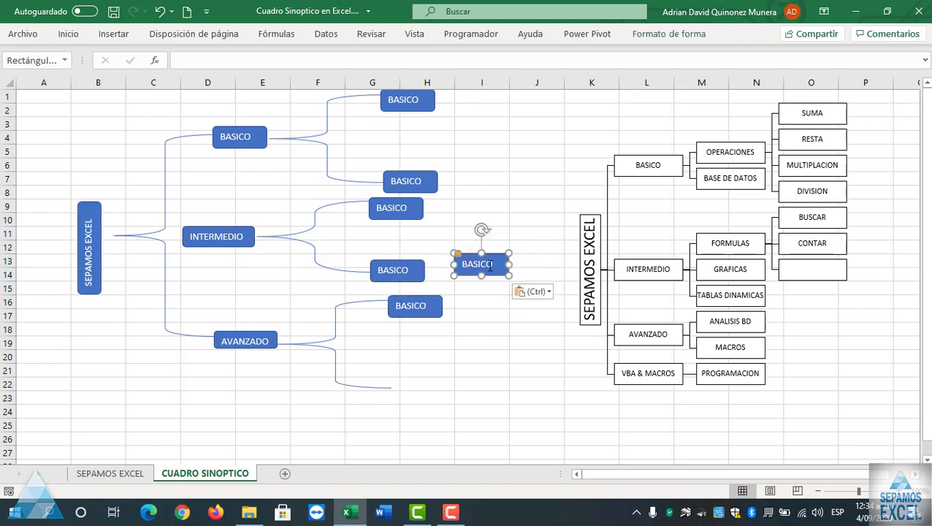
left_click_drag(472, 258, 407, 383)
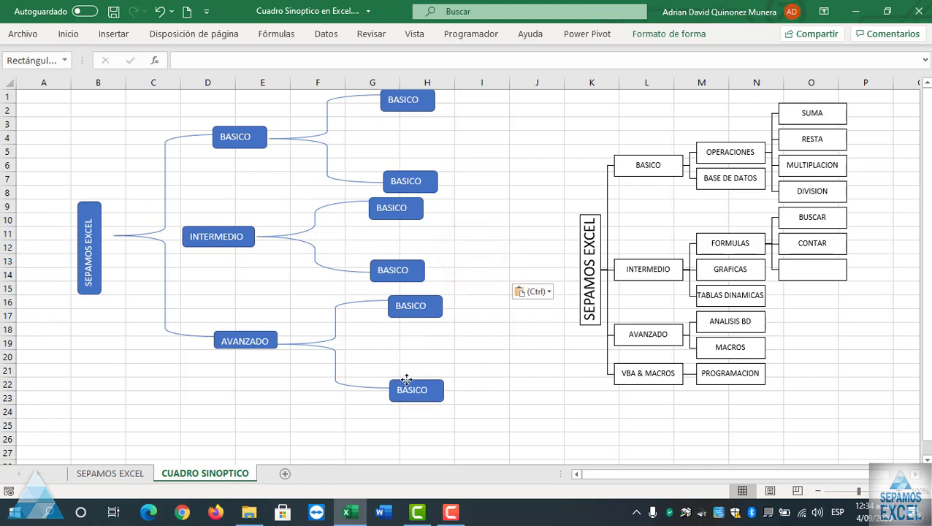
left_click(503, 225)
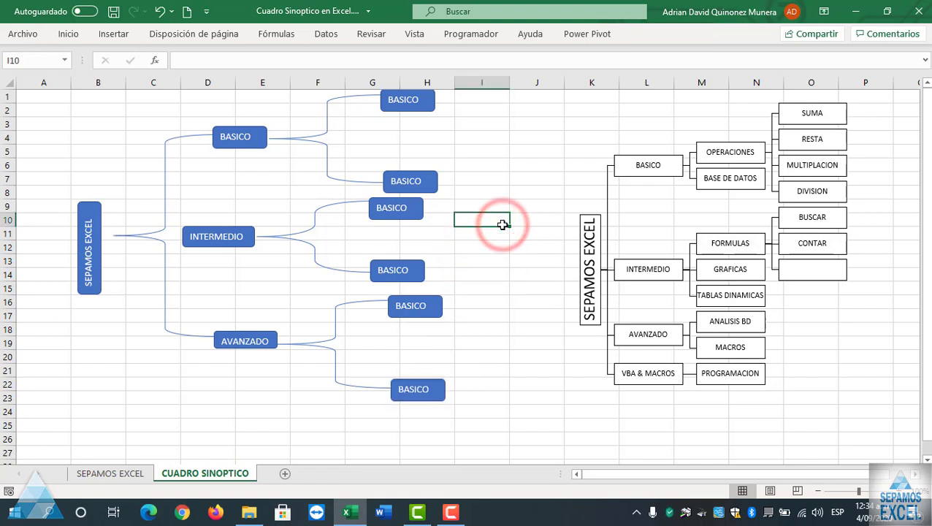
left_click(420, 106)
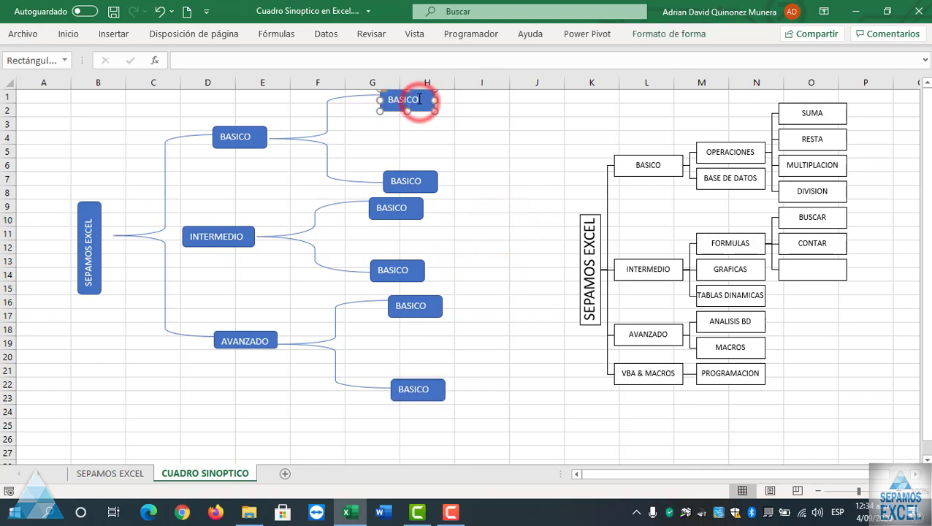
Step: Relabel the boxes beside BASICO as OPERACIONES and BASE DE DATOS, widening them to fit
key("BackSpace")
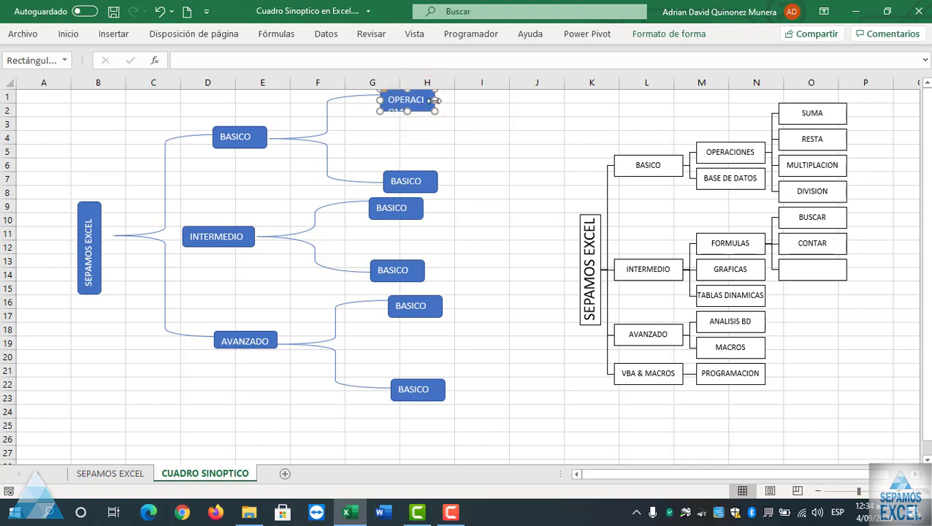
left_click_drag(442, 101, 453, 101)
left_click(440, 103)
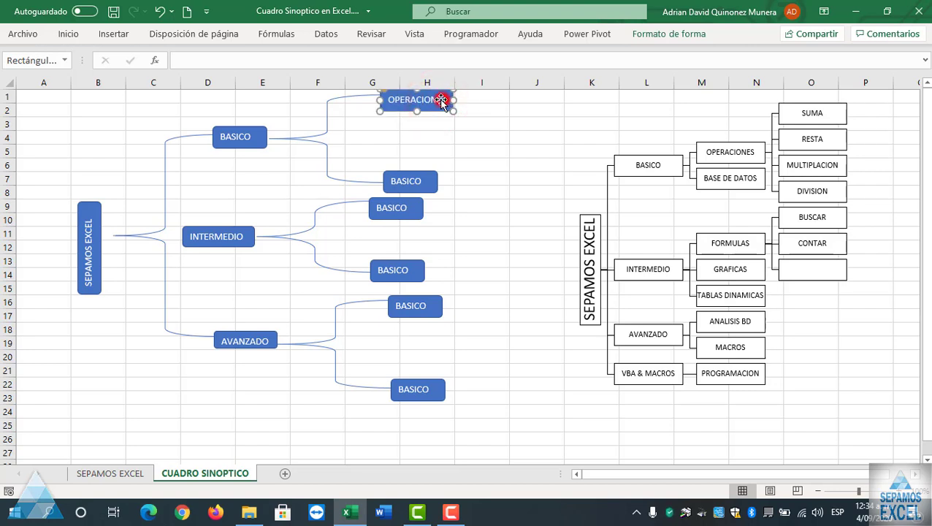
key("BackSpace")
key("BackSpace")
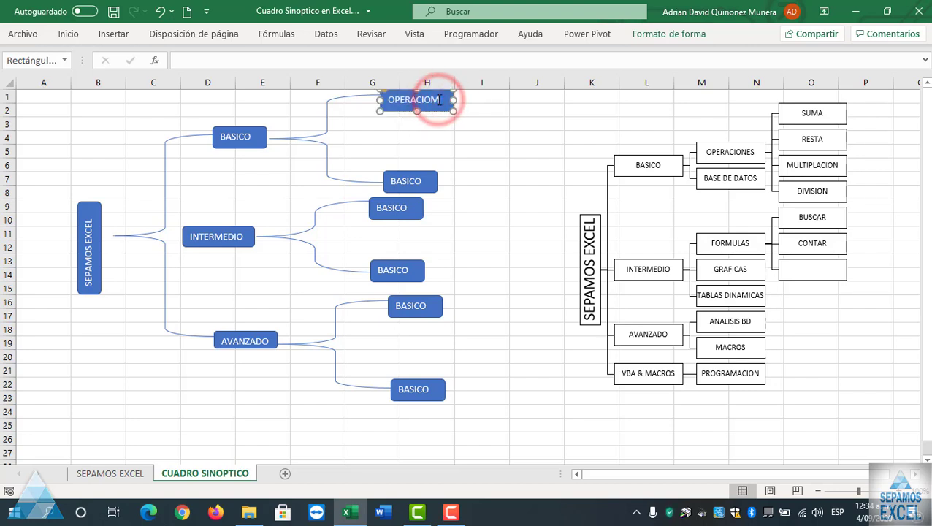
key("BackSpace")
type("NE")
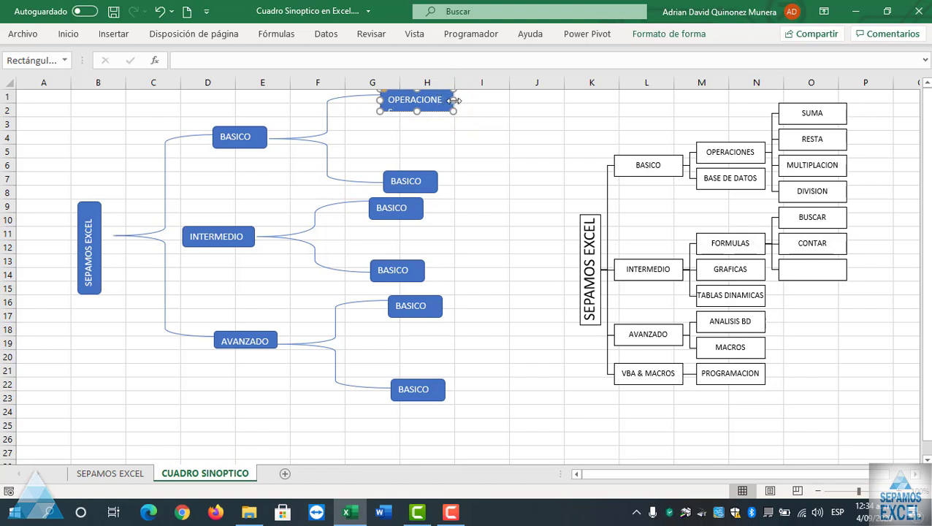
left_click_drag(455, 100, 461, 100)
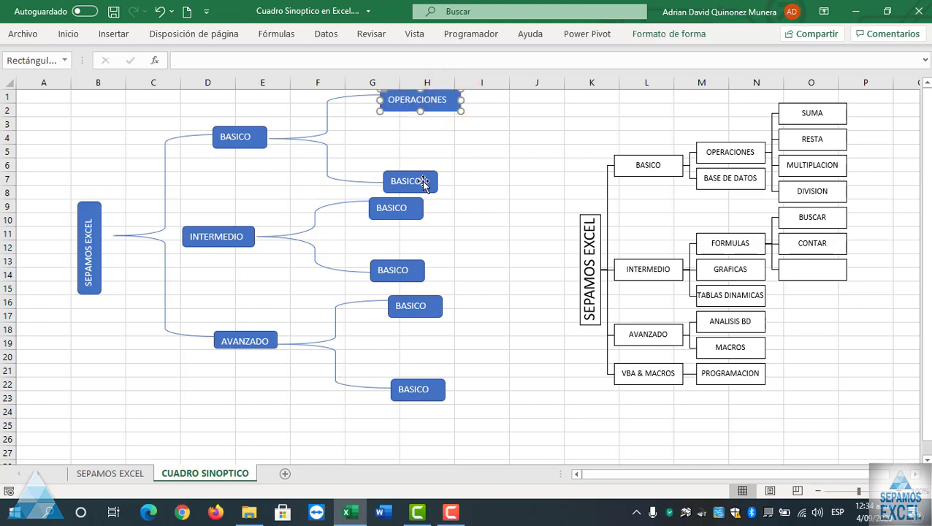
left_click(423, 184)
left_click_drag(436, 181, 465, 181)
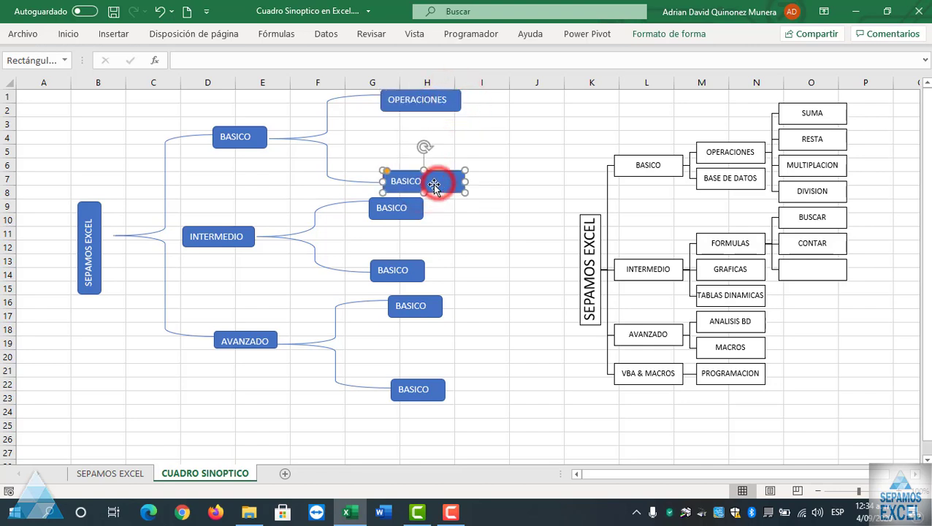
left_click(418, 181)
key("BackSpace")
key("BackSpace")
key("BackSpace")
type("E DE DATOS")
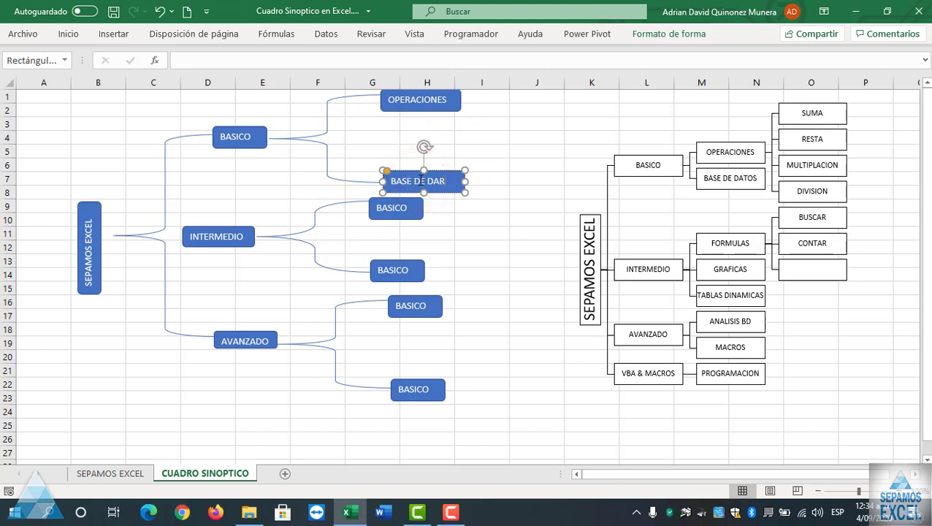
left_click(473, 223)
Step: Relabel the boxes beside INTERMEDIO as FORMULAS and GRAFICAS, widening to fit
left_click(399, 210)
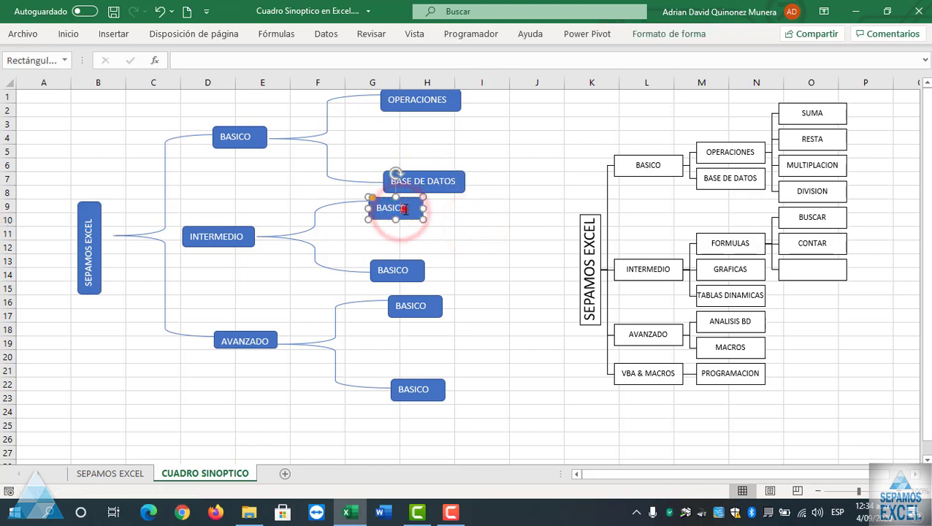
left_click(405, 210)
type("FOR")
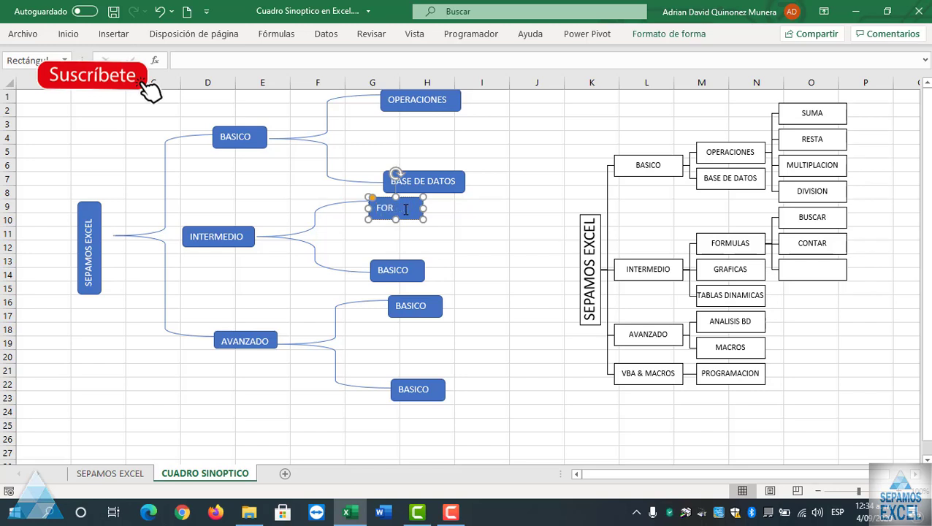
type("MUL")
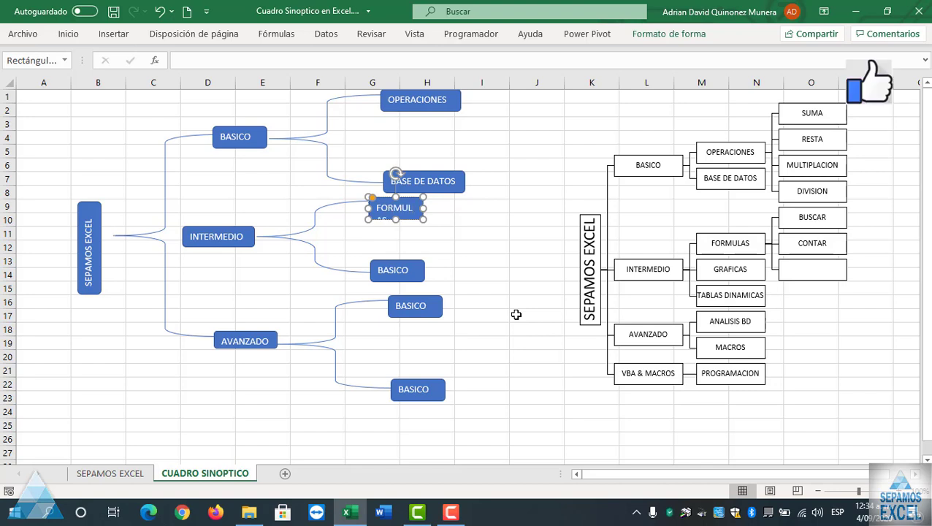
left_click_drag(424, 210, 440, 210)
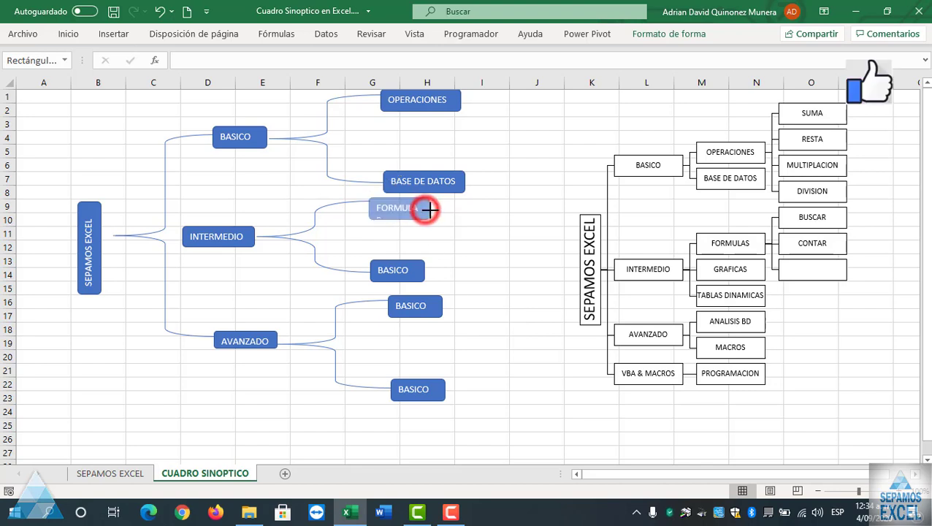
left_click(410, 270)
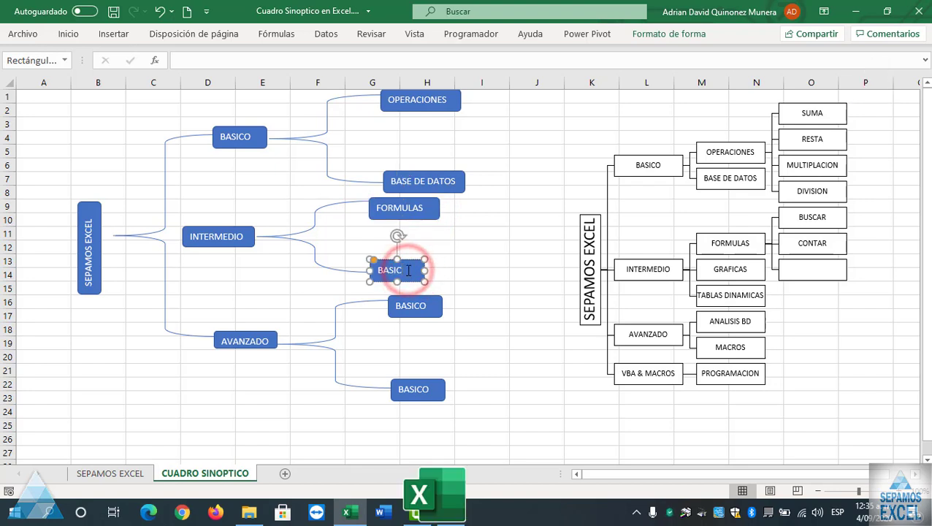
key("BackSpace")
key("BackSpace")
key("BackSpace")
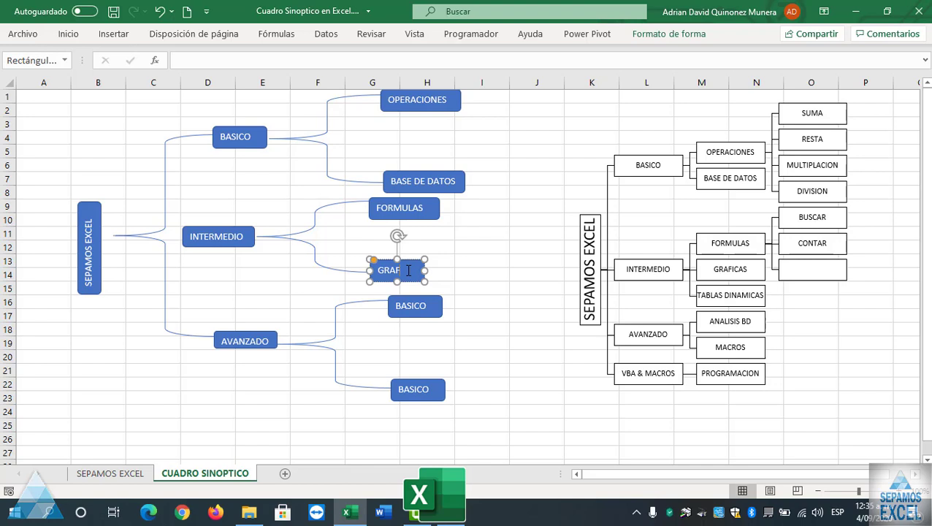
type("CA")
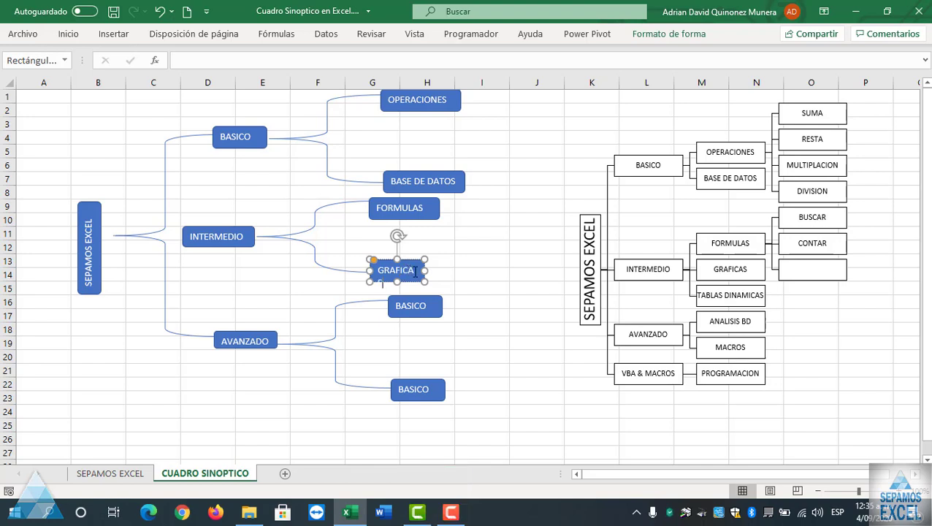
left_click(423, 270)
type("S")
left_click(487, 299)
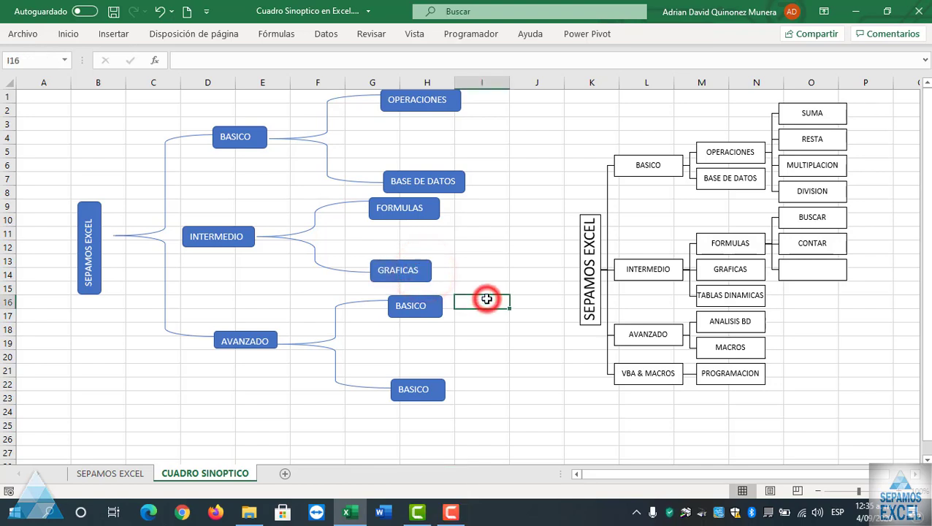
Step: Relabel the boxes beside AVANZADO as ANALISIS DE BD and MACROS, widening to fit
left_click(437, 307)
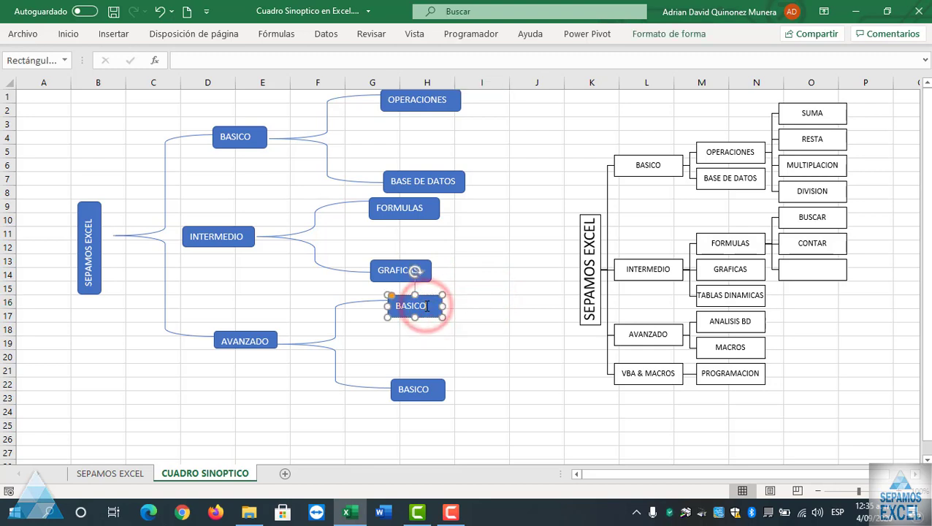
key("BackSpace")
key("BackSpace")
key("BackSpace")
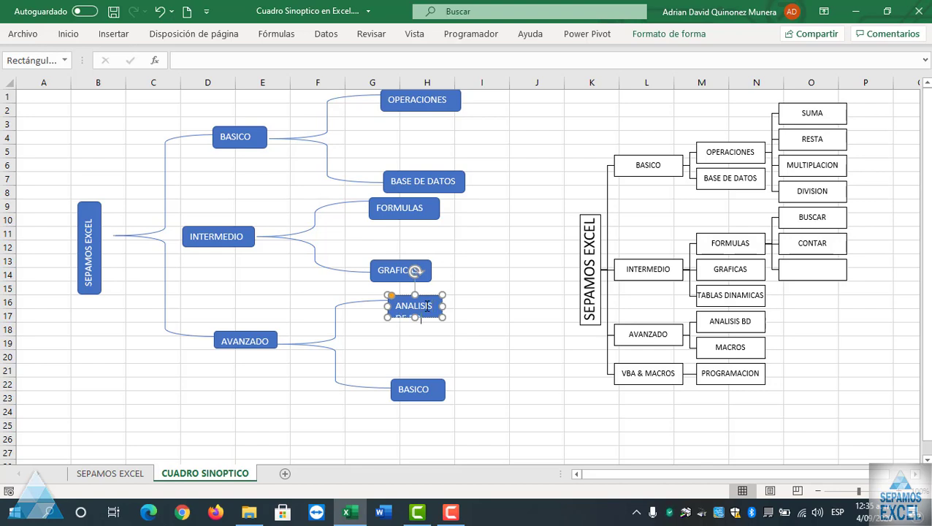
left_click_drag(444, 306, 469, 305)
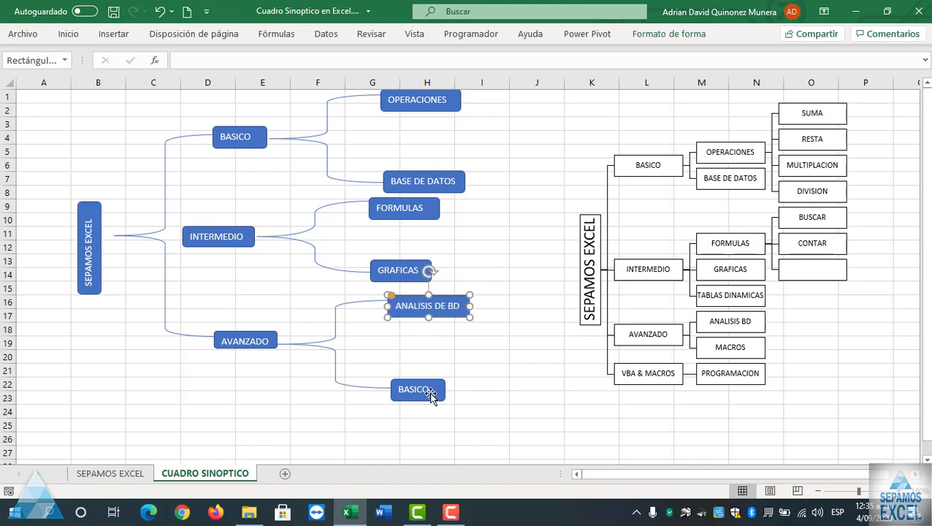
left_click(430, 393)
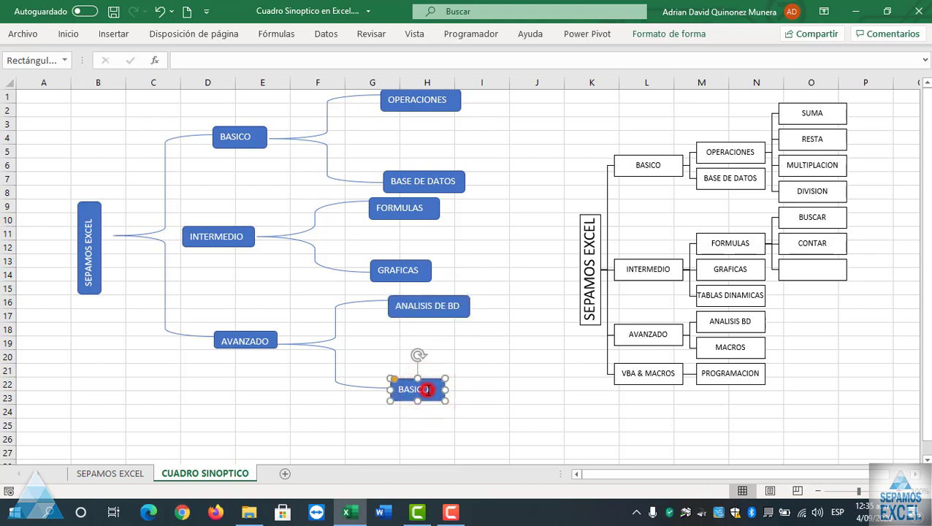
key("BackSpace")
type("MACROS")
left_click(498, 383)
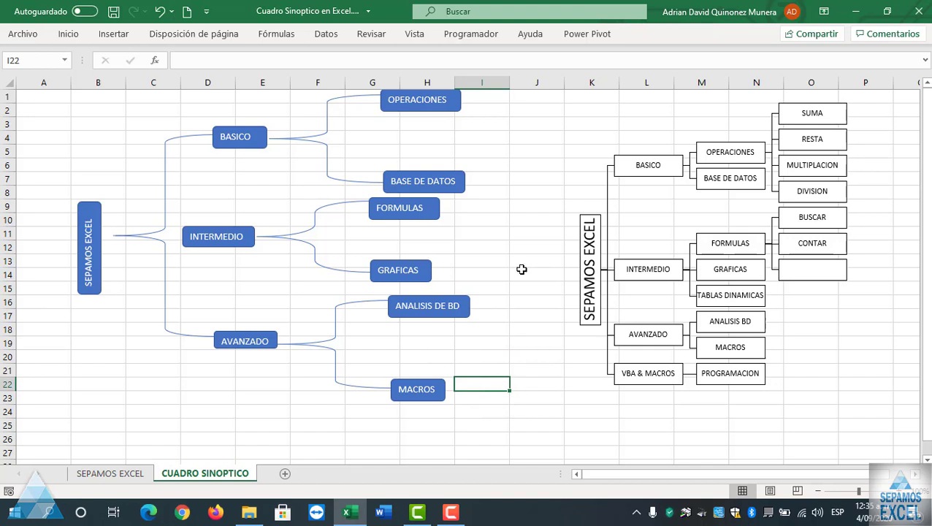
Step: Insert a blank row above row 1
right_click(8, 97)
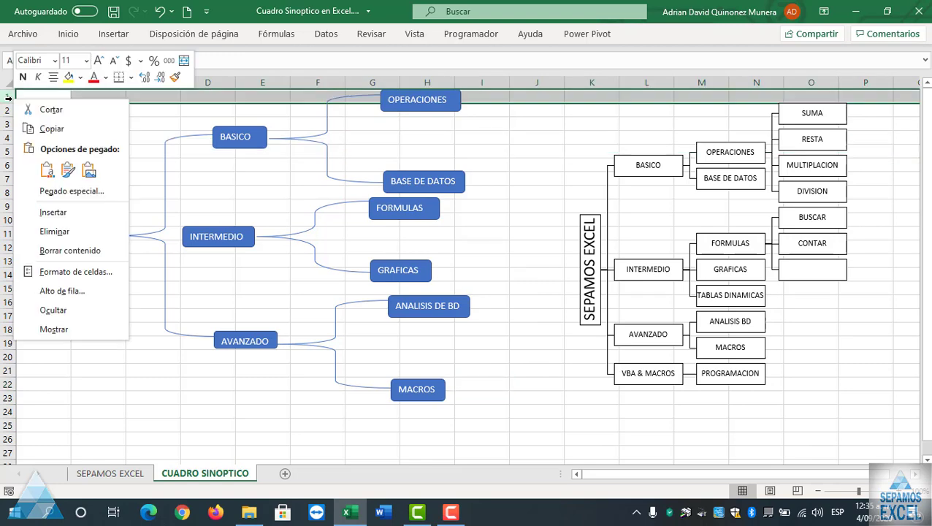
left_click(41, 210)
left_click(512, 163)
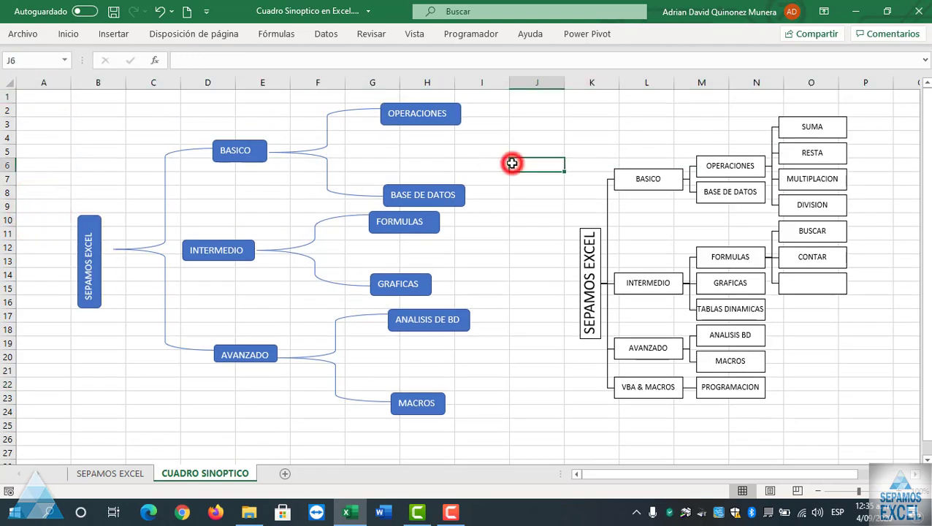
Step: Apply the Efecto intenso SmartArt style to the diagram, leaving its colours unchanged
left_click(647, 178)
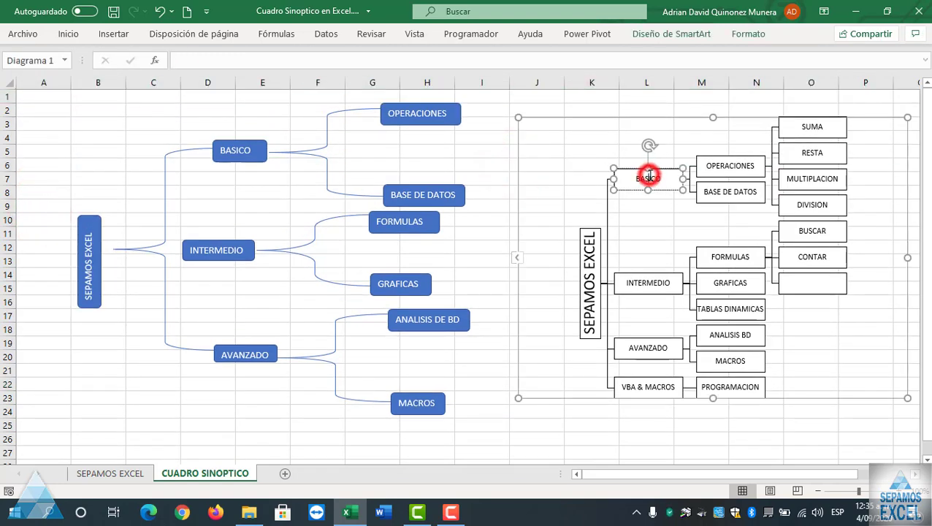
left_click(686, 38)
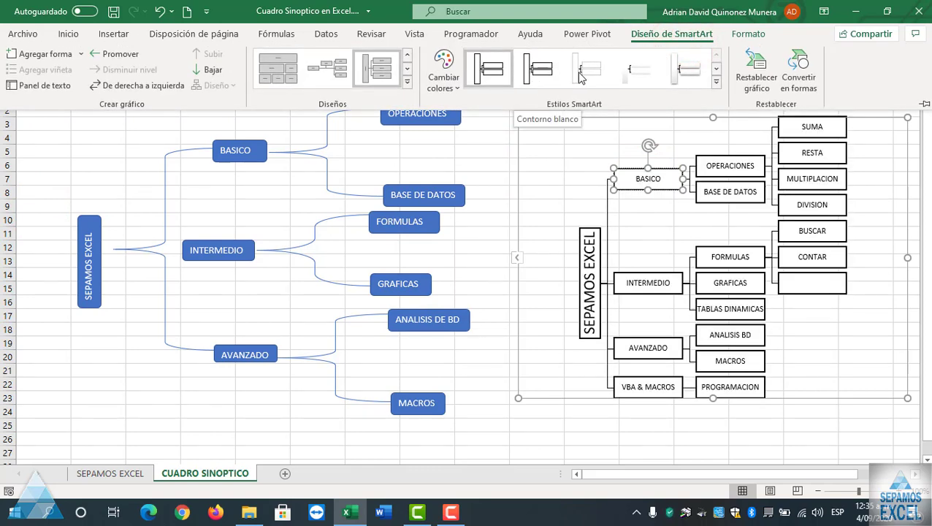
left_click(676, 68)
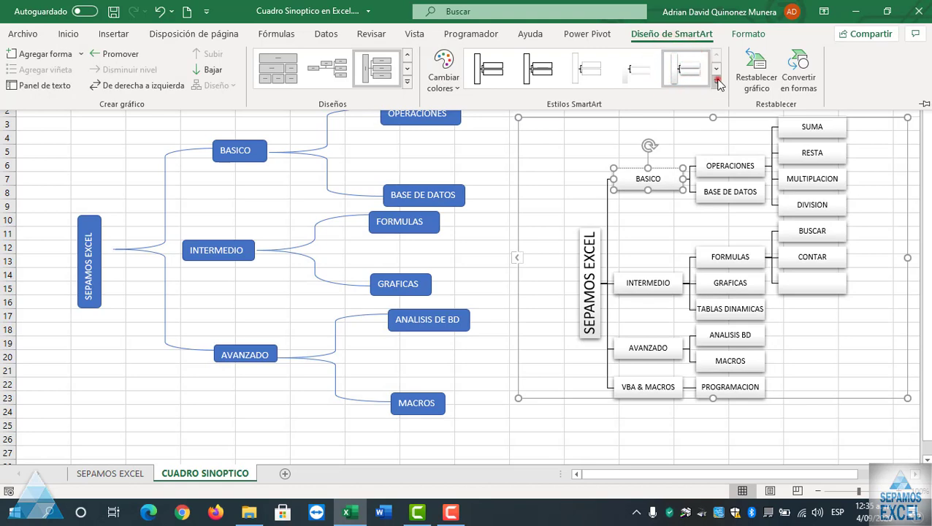
left_click(717, 82)
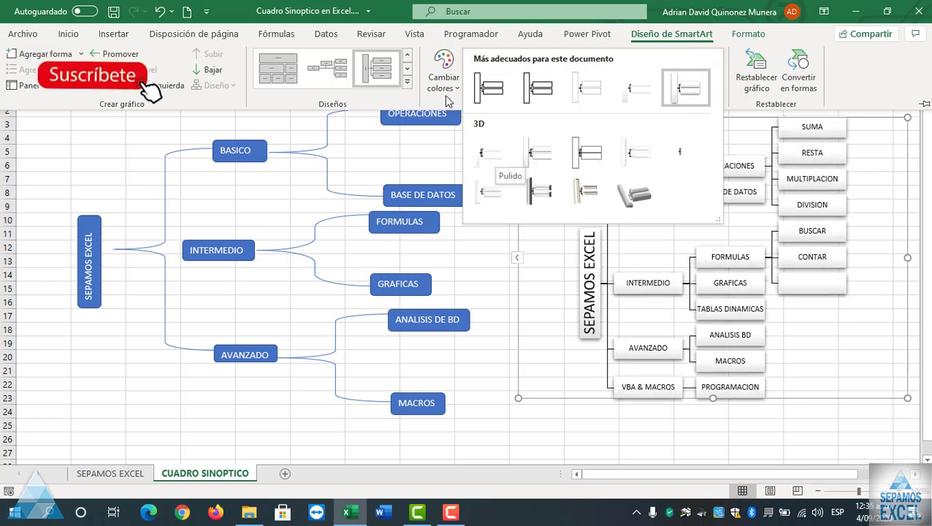
left_click(443, 82)
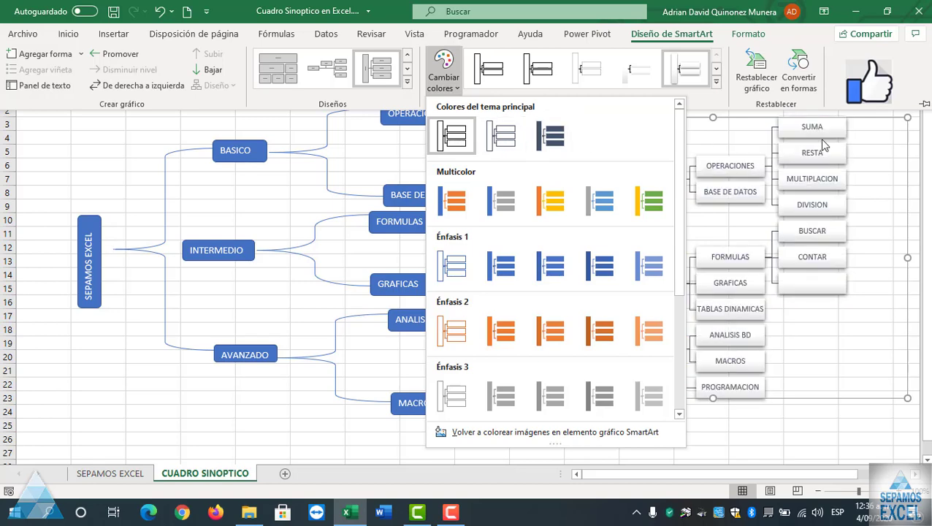
left_click(847, 424)
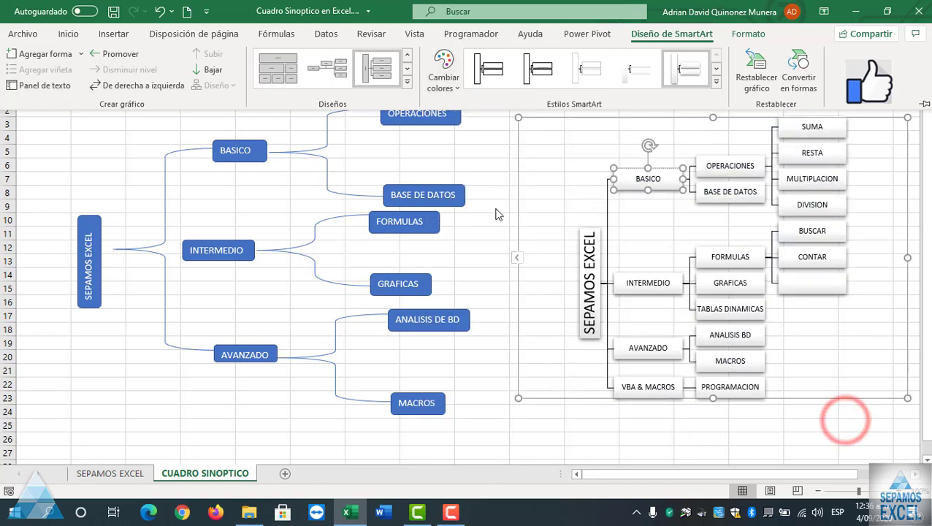
left_click(495, 177)
Step: Give the OPERACIONES box a black shape style and pin the ribbon permanently open
left_click(458, 118)
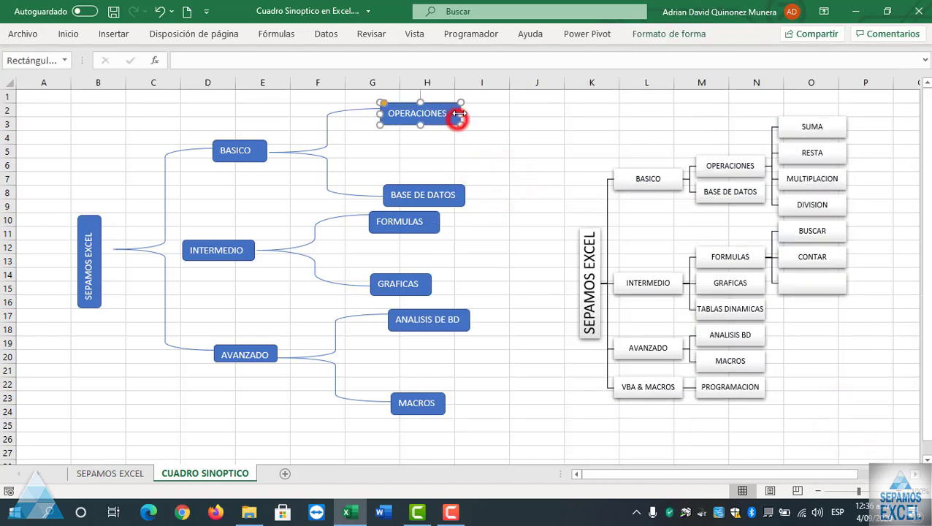
left_click(662, 33)
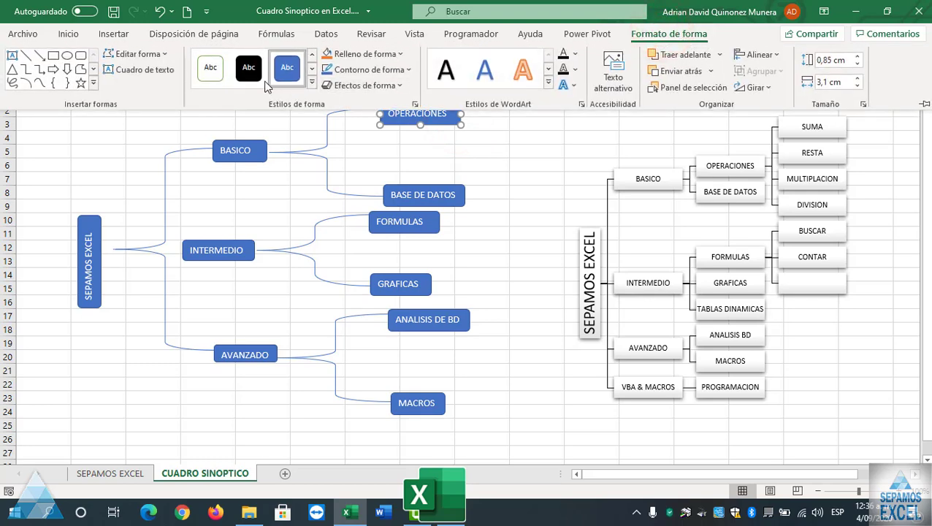
left_click(249, 79)
left_click(430, 189)
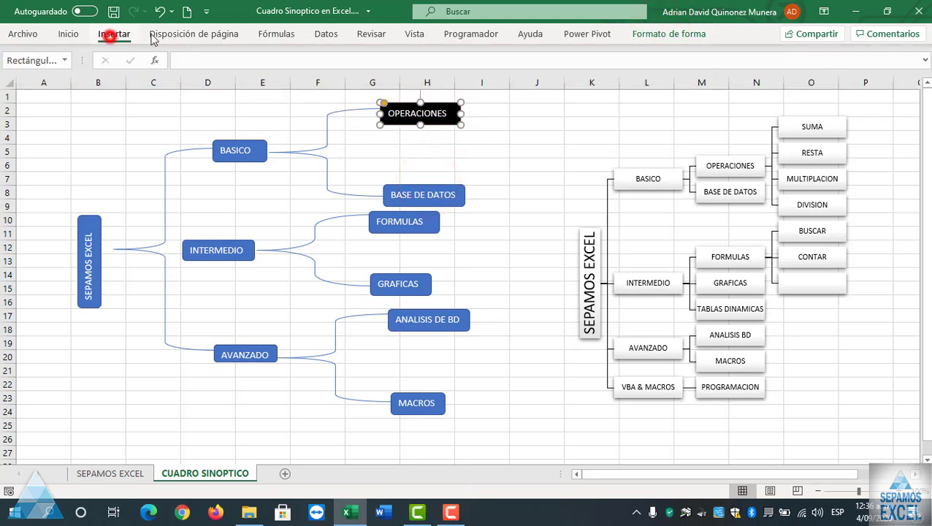
left_click(113, 33)
left_click(921, 103)
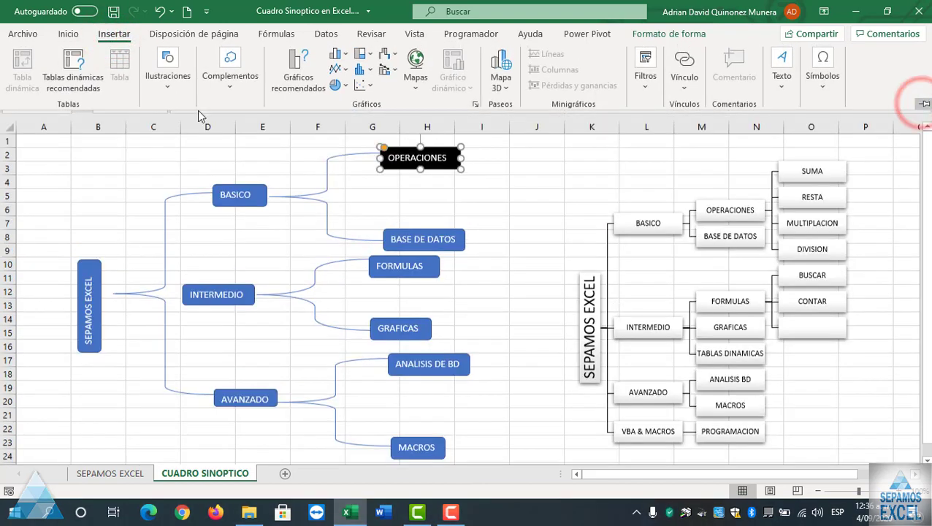
left_click(652, 36)
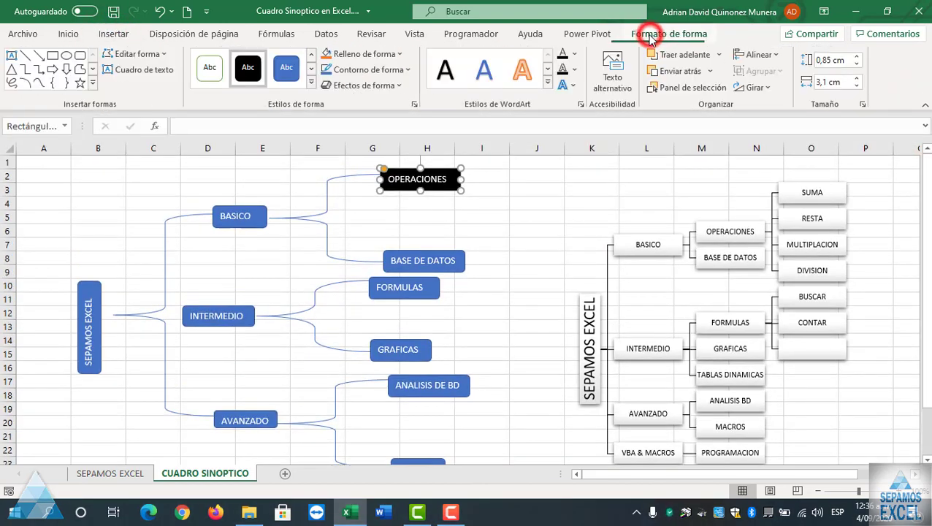
Step: Style BASE DE DATOS yellow, FORMULAS light blue and GRAFICAS yellow
left_click(422, 250)
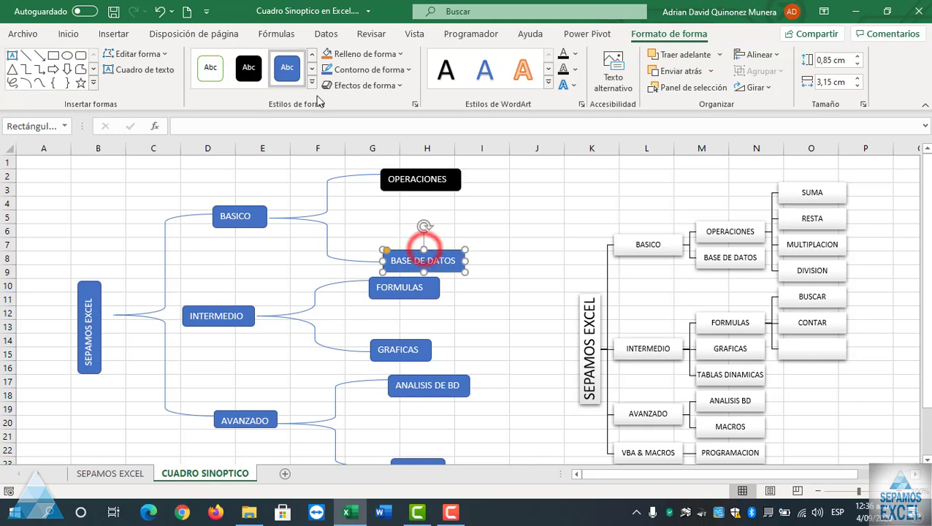
left_click(312, 81)
left_click(367, 179)
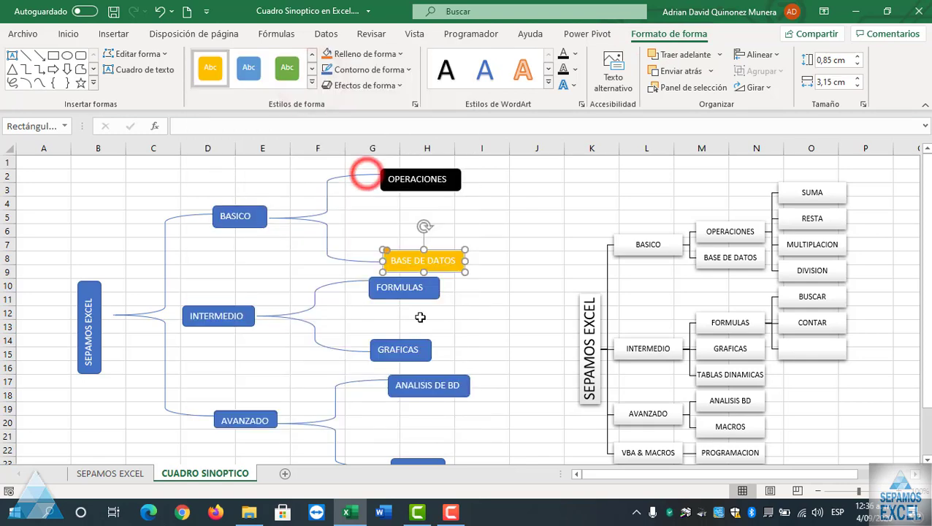
left_click(425, 299)
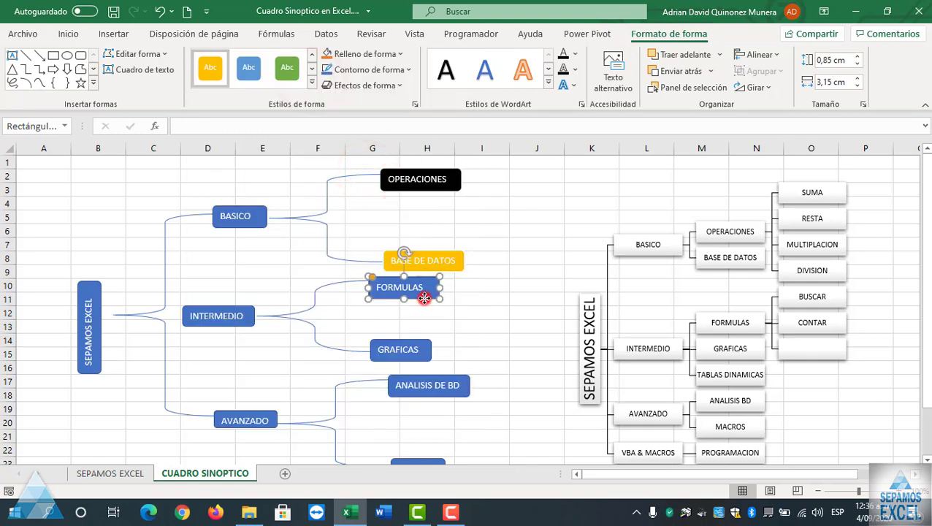
left_click(312, 82)
left_click(406, 298)
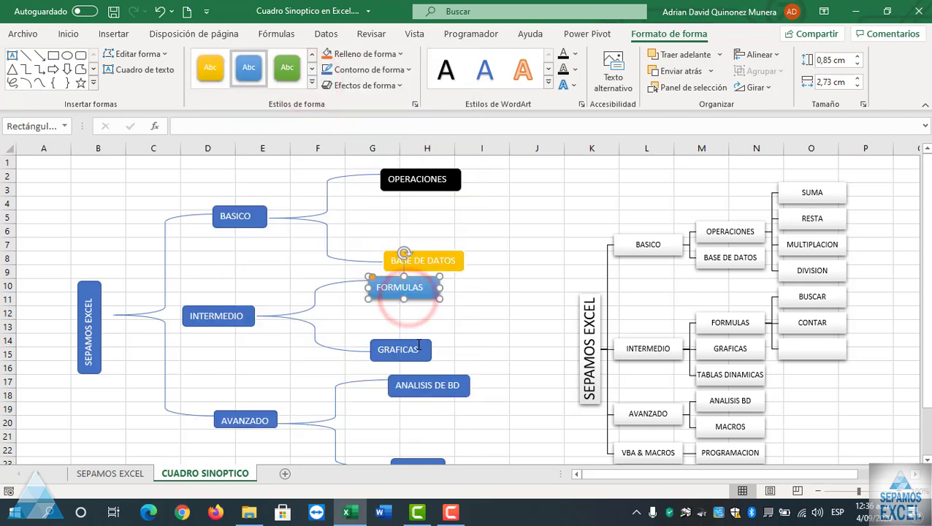
left_click(417, 345)
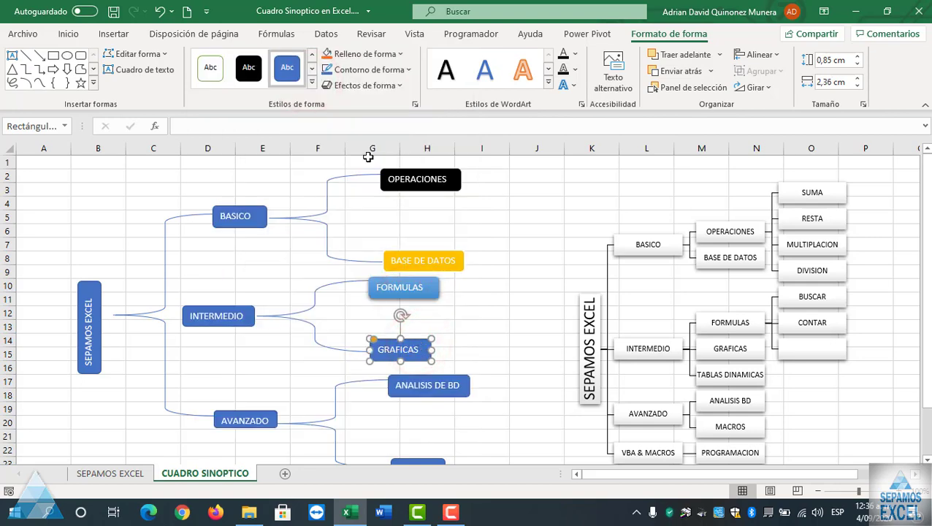
left_click(309, 85)
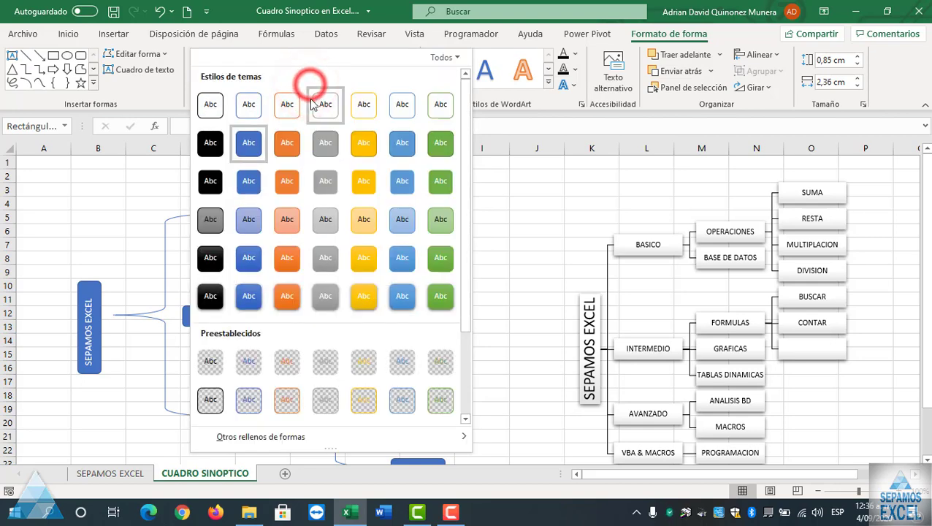
left_click(358, 368)
Step: Style the ANALISIS DE BD box orange and the MACROS box grey
scroll(358, 357, "down", 1)
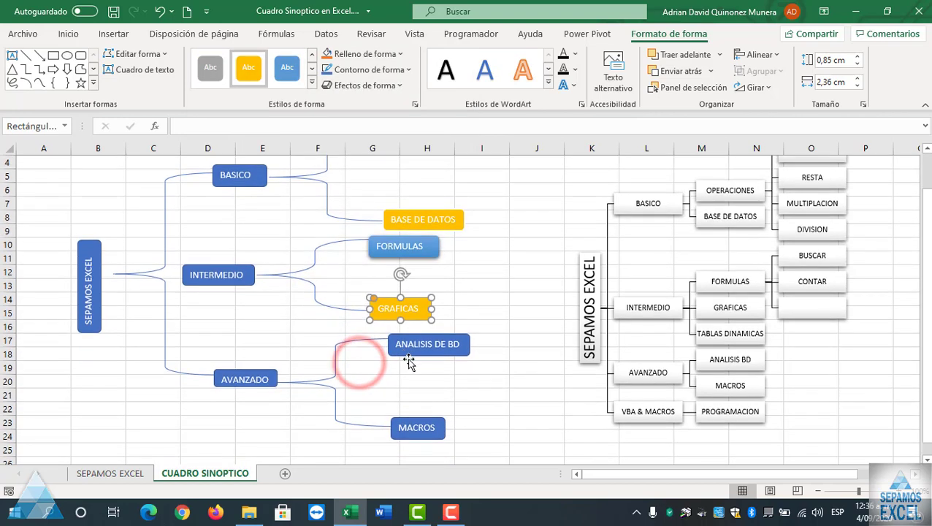
left_click(413, 353)
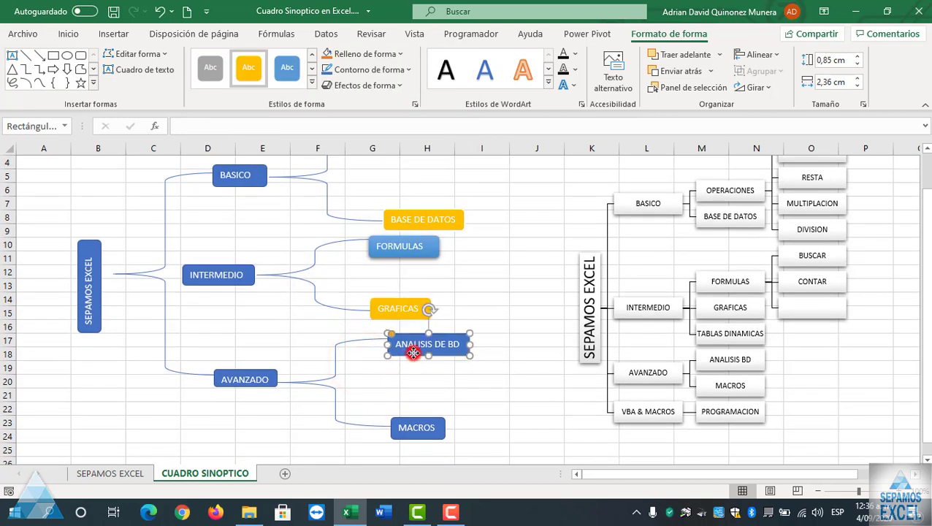
left_click(311, 87)
left_click(284, 257)
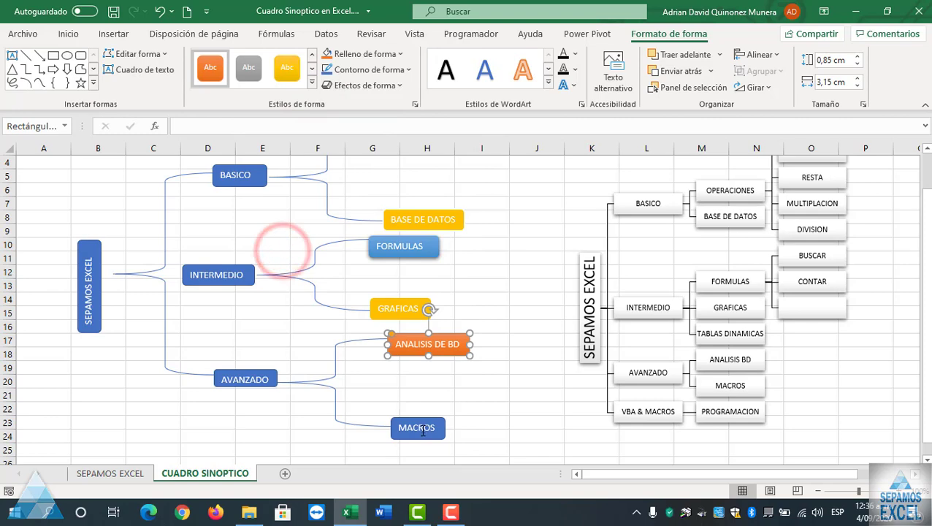
left_click(422, 433)
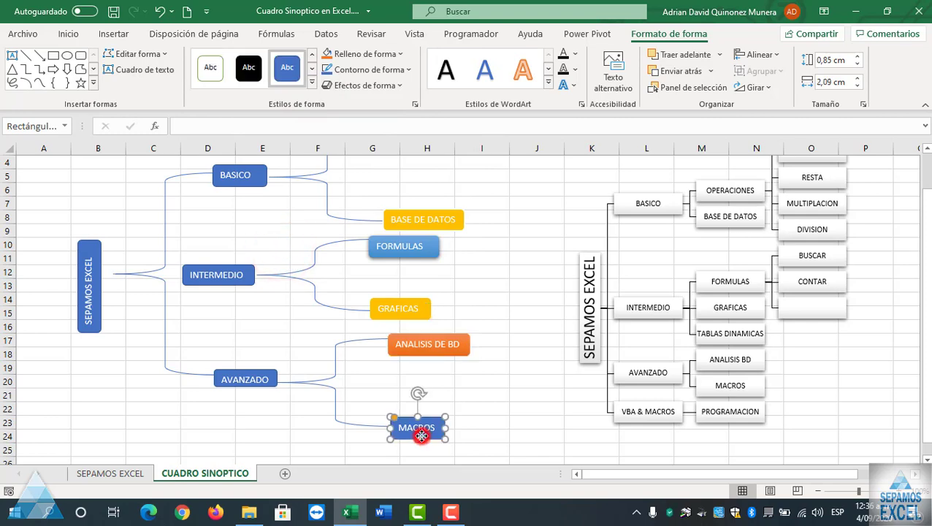
left_click(312, 86)
left_click(211, 229)
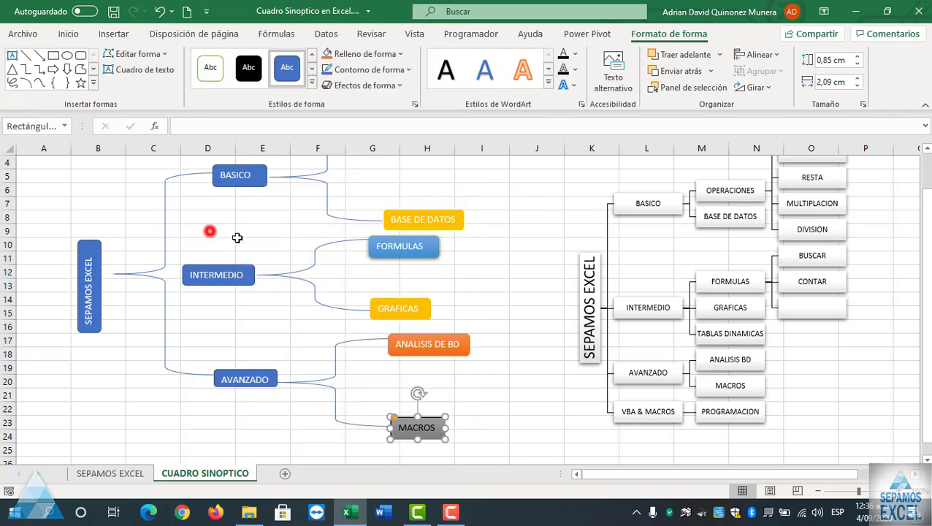
left_click(312, 256)
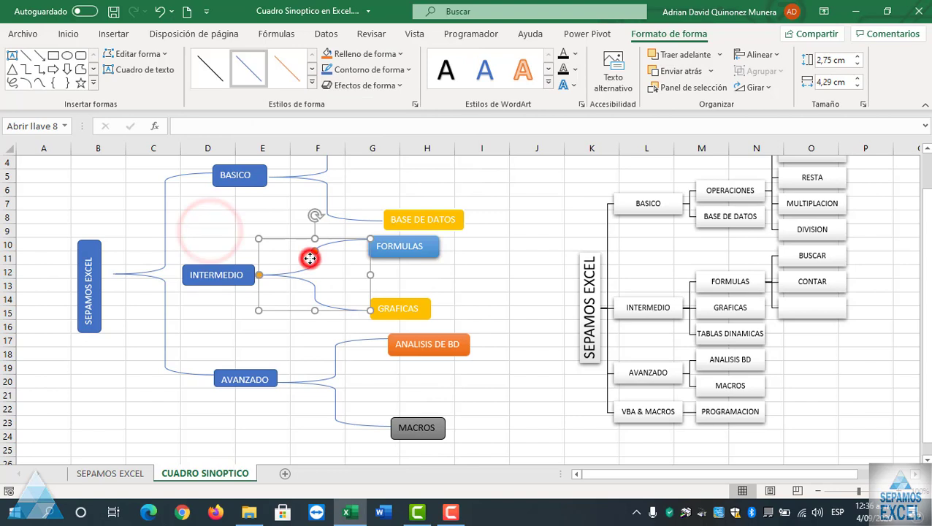
Step: Try line styles on the braces: dark-blue INTERMEDIO, grey AVANZADO
left_click(311, 81)
left_click(262, 173)
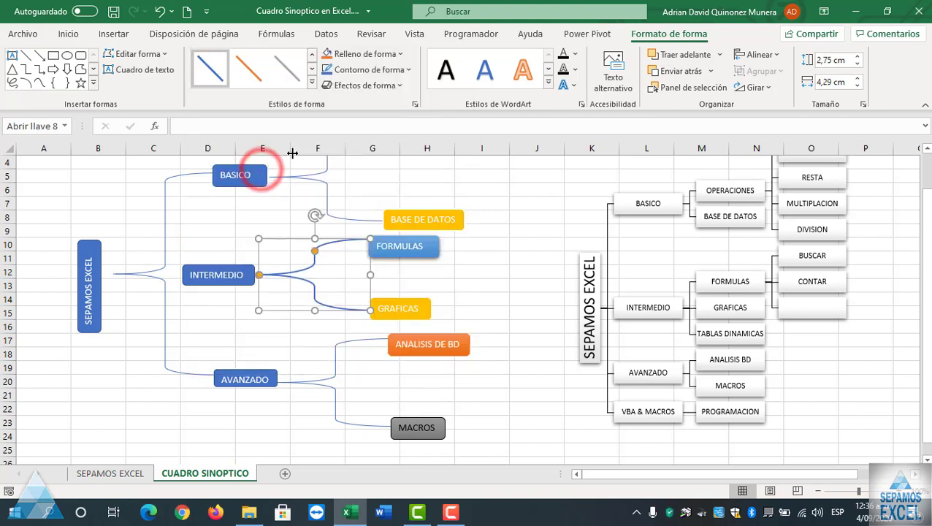
left_click(330, 181)
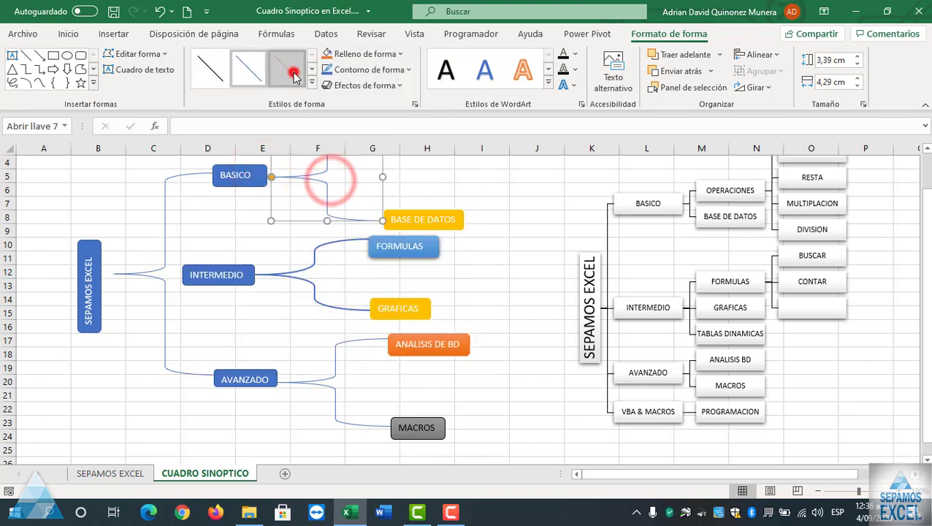
left_click(312, 82)
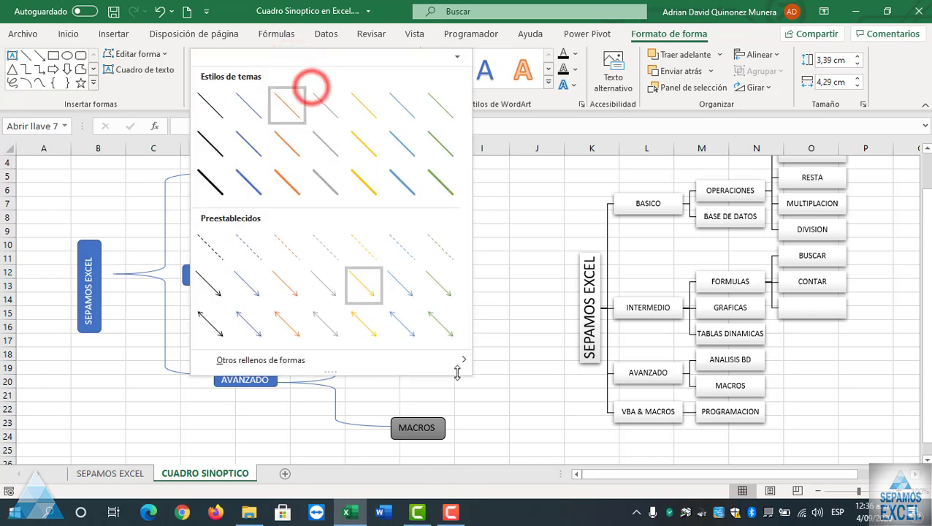
left_click(527, 322)
left_click(338, 363)
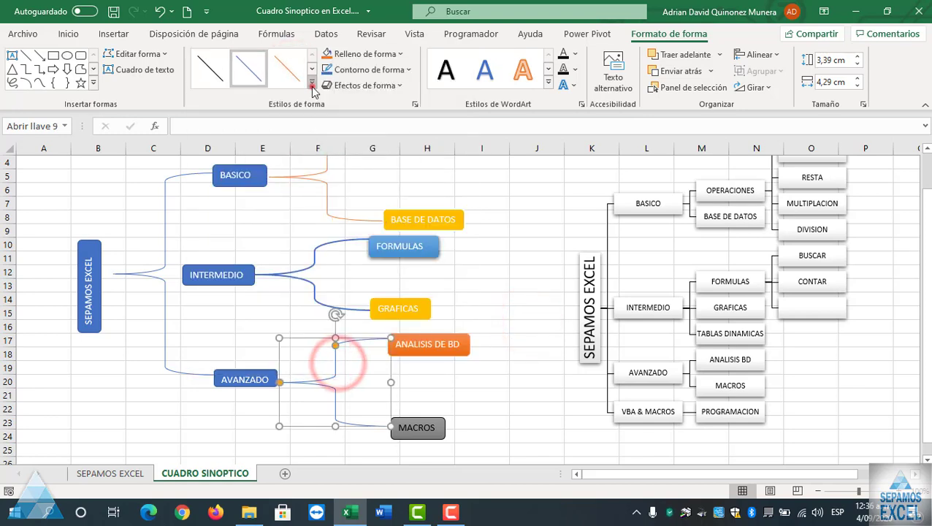
left_click(312, 82)
left_click(319, 160)
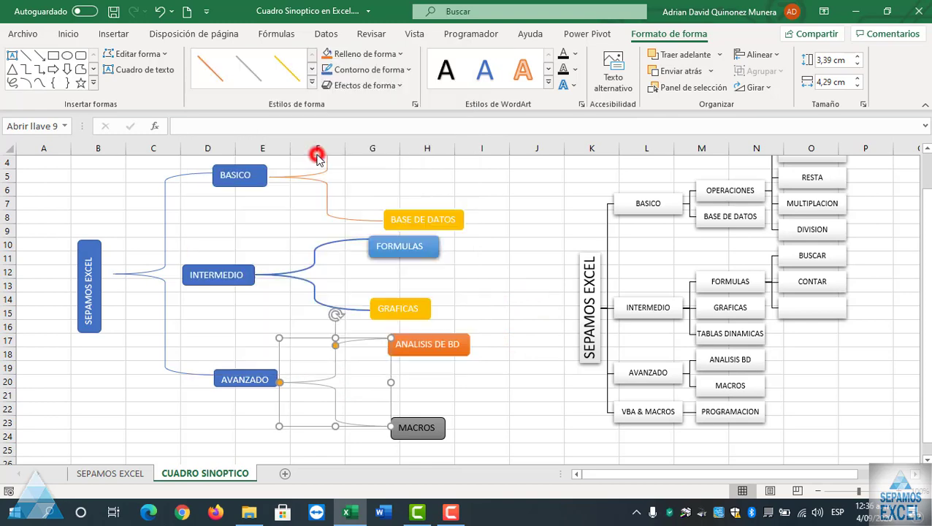
scroll(467, 271, "up", 1)
Step: Give the BASICO brace a green arrow-tipped line
left_click(322, 219)
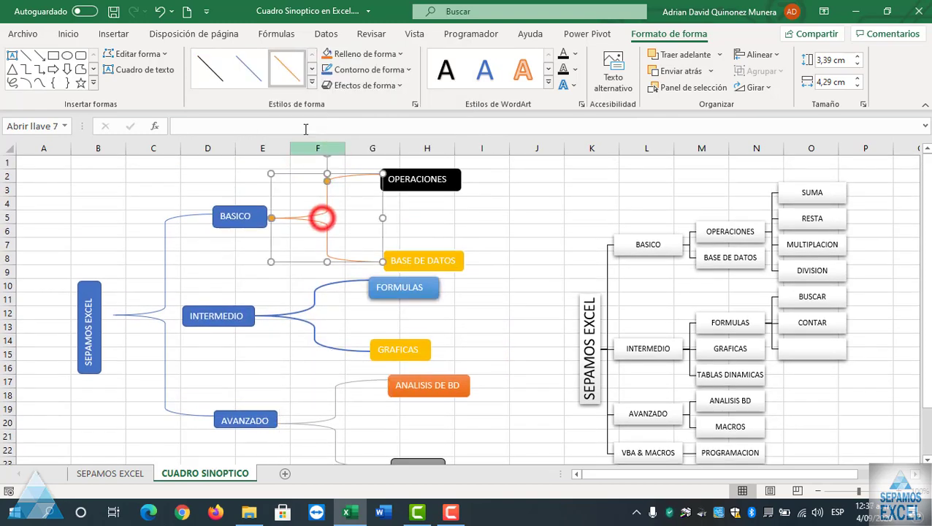
left_click(312, 82)
left_click(434, 318)
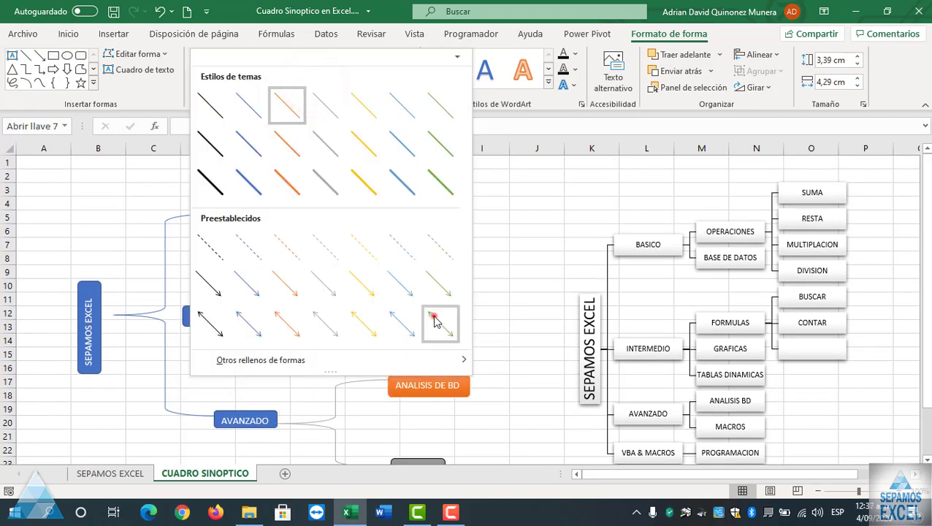
left_click(467, 200)
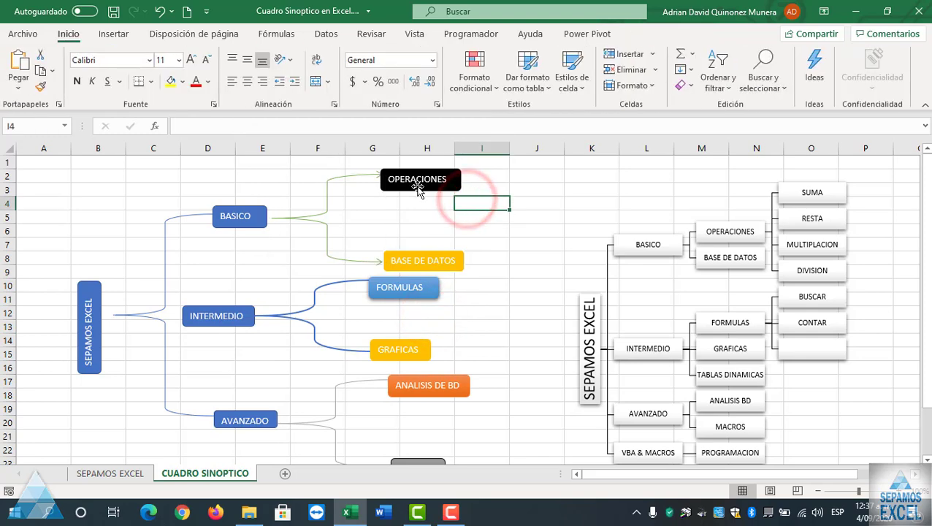
Step: Shift the OPERACIONES, BASE DE DATOS and FORMULAS boxes slightly right
left_click_drag(417, 187, 422, 187)
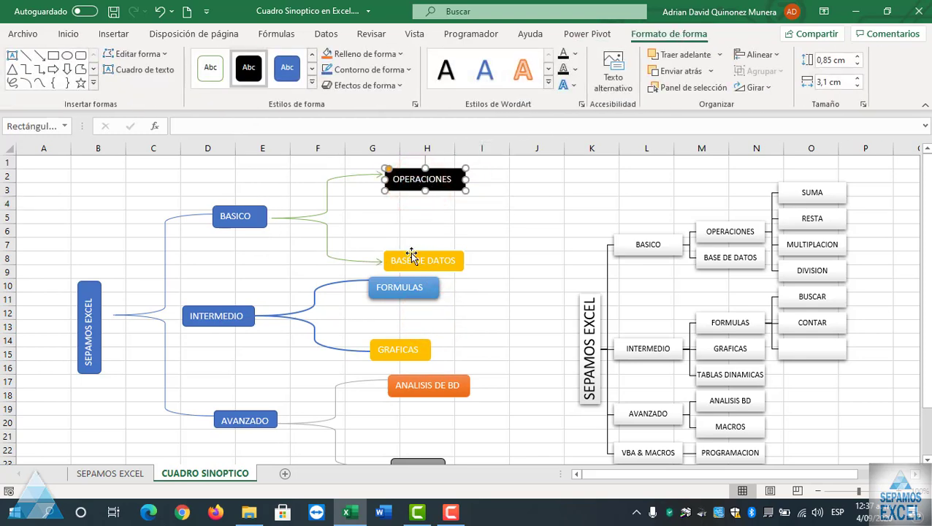
left_click_drag(411, 254, 414, 254)
left_click_drag(406, 298, 412, 297)
Step: Give INTERMEDIO an orange and AVANZADO a black arrowed brace; nudge ANALISIS DE BD right
left_click(351, 283)
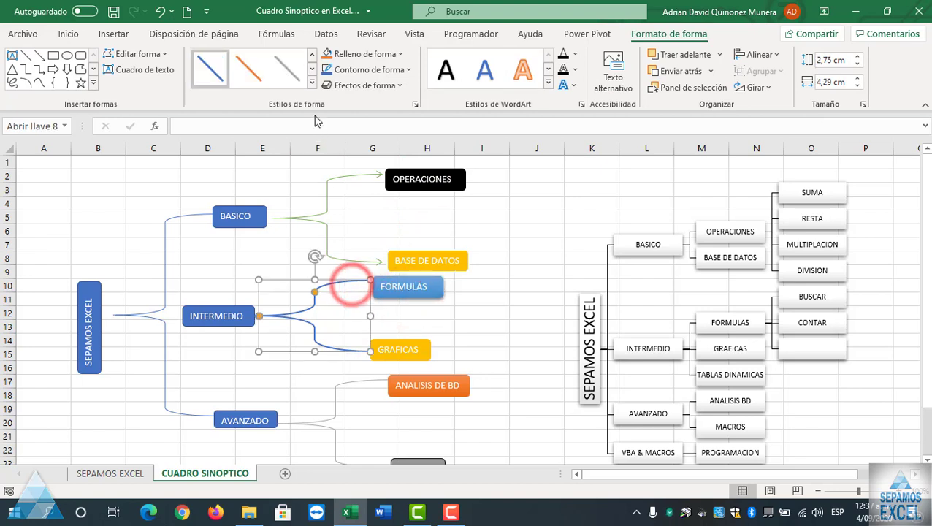
left_click(312, 82)
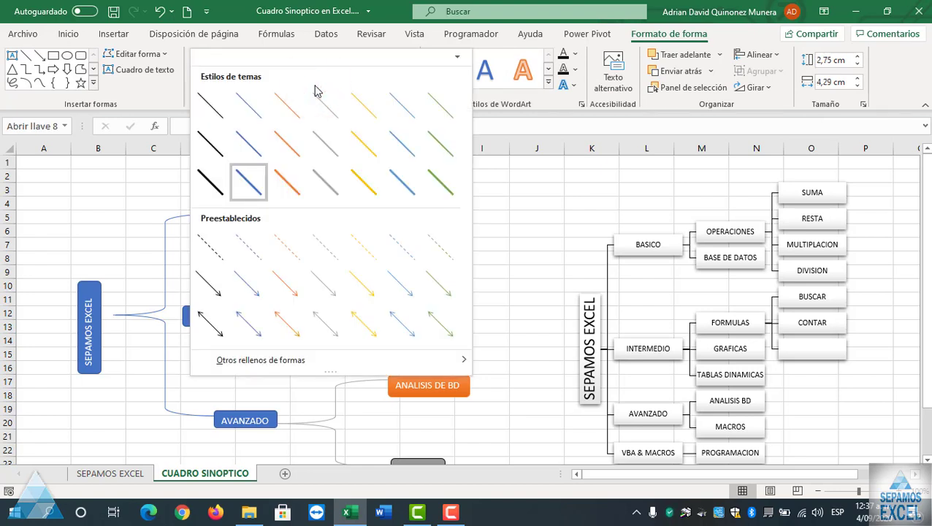
left_click(284, 324)
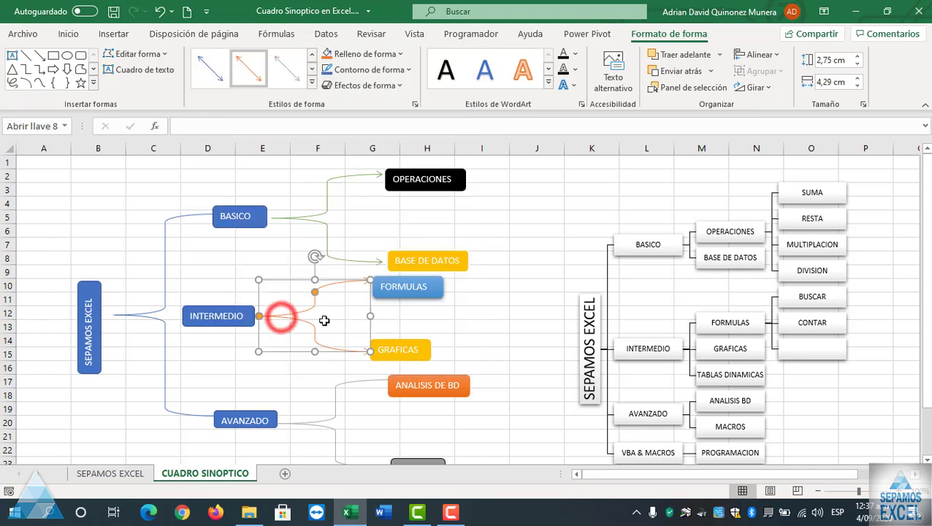
left_click(359, 385)
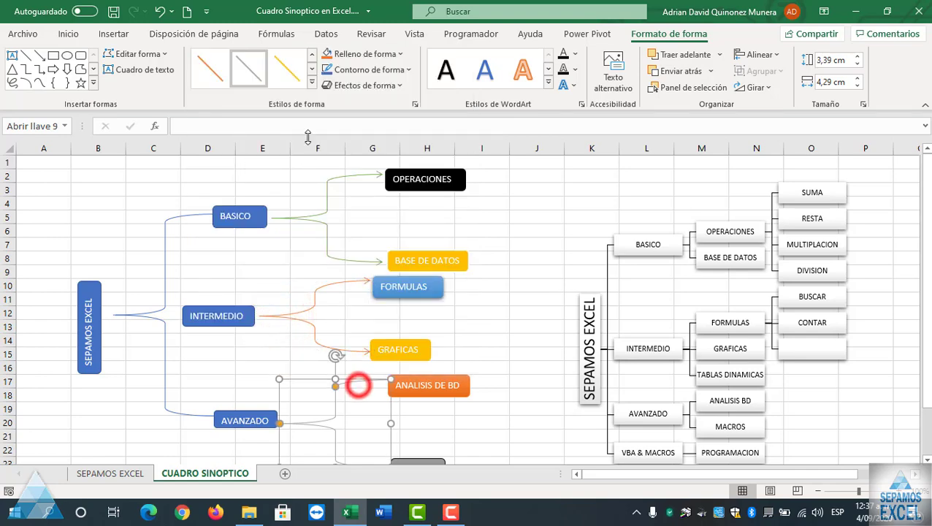
left_click(312, 82)
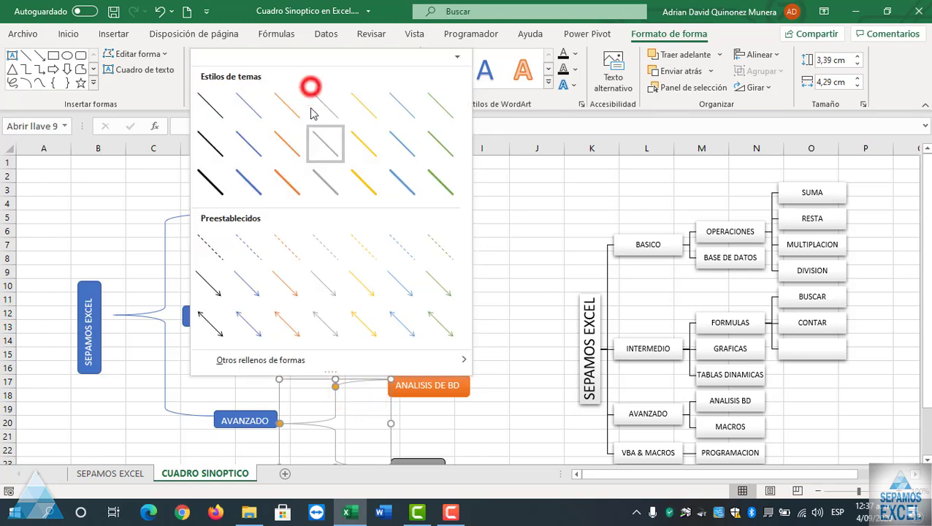
left_click(229, 331)
scroll(228, 327, "down", 1)
left_click(520, 312)
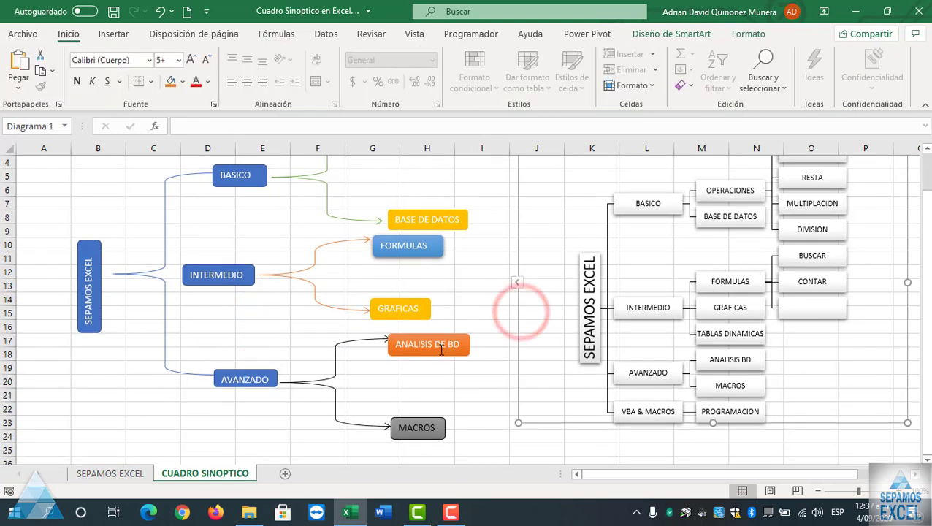
left_click_drag(440, 350, 445, 351)
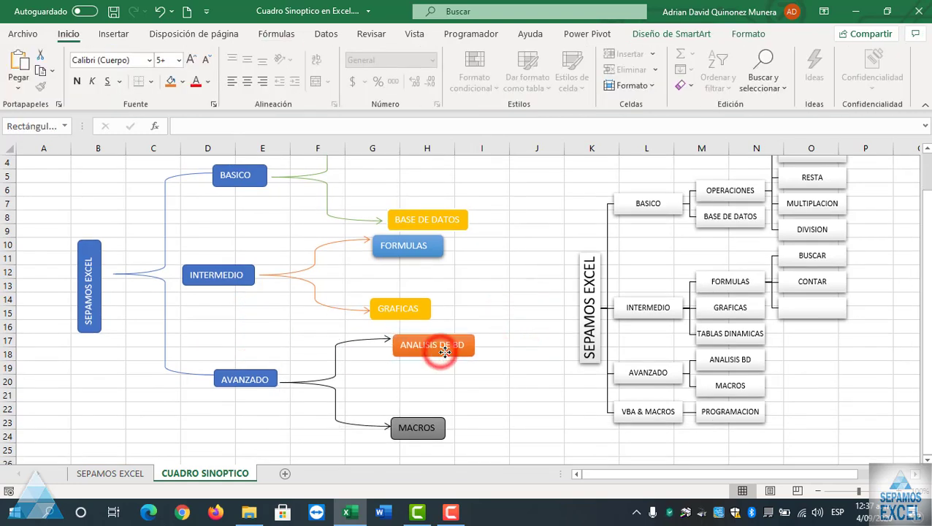
Step: Make the BASICO box white with an outline and the INTERMEDIO box orange
left_click(417, 439)
scroll(423, 432, "up", 1)
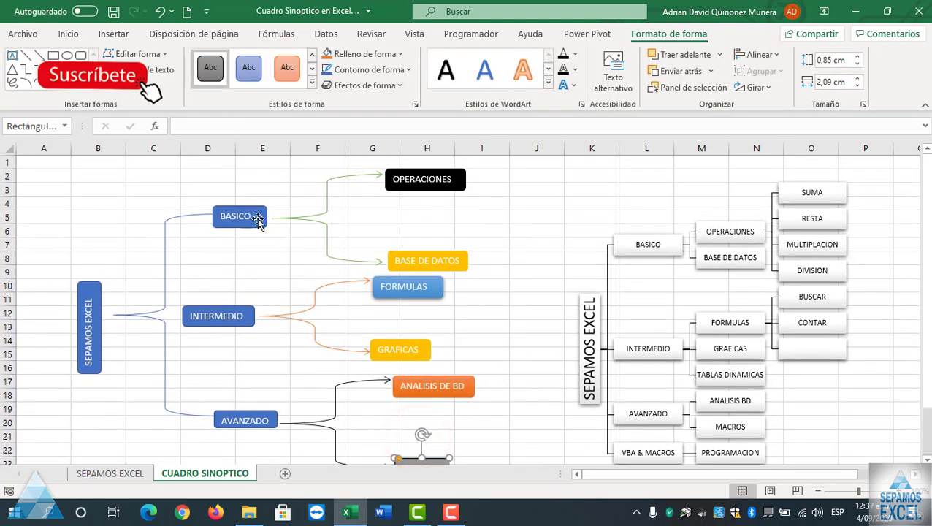
left_click(253, 216)
left_click(221, 78)
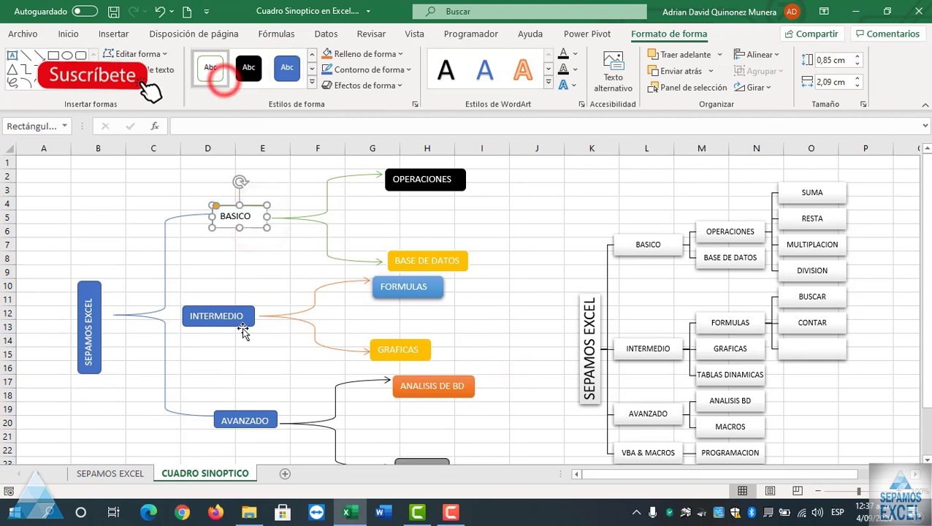
left_click(244, 318)
left_click(312, 82)
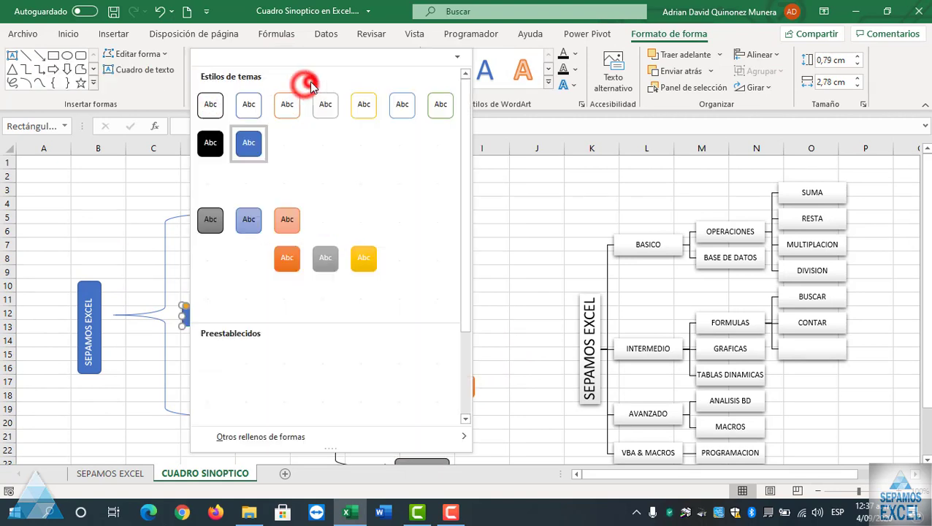
left_click(293, 262)
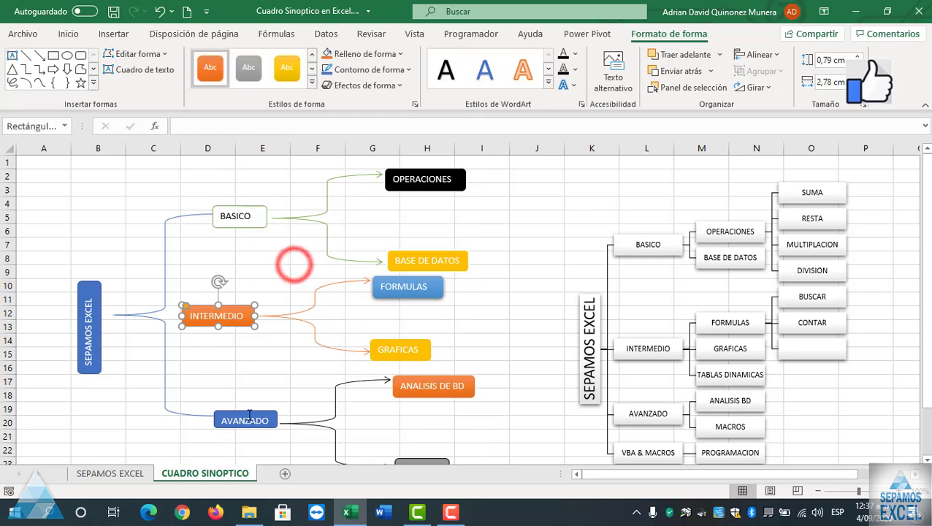
Step: Make the AVANZADO box light blue, then select the main left brace
left_click(246, 413)
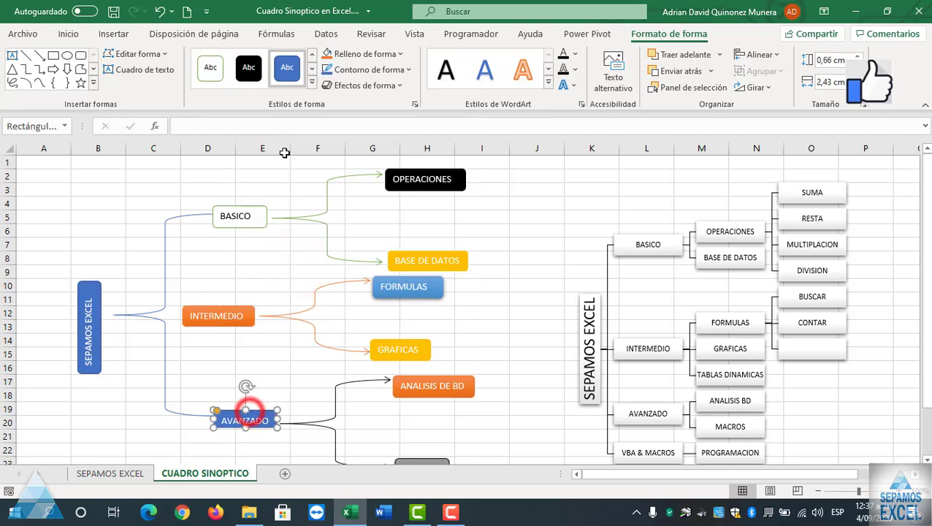
left_click(311, 88)
left_click(405, 221)
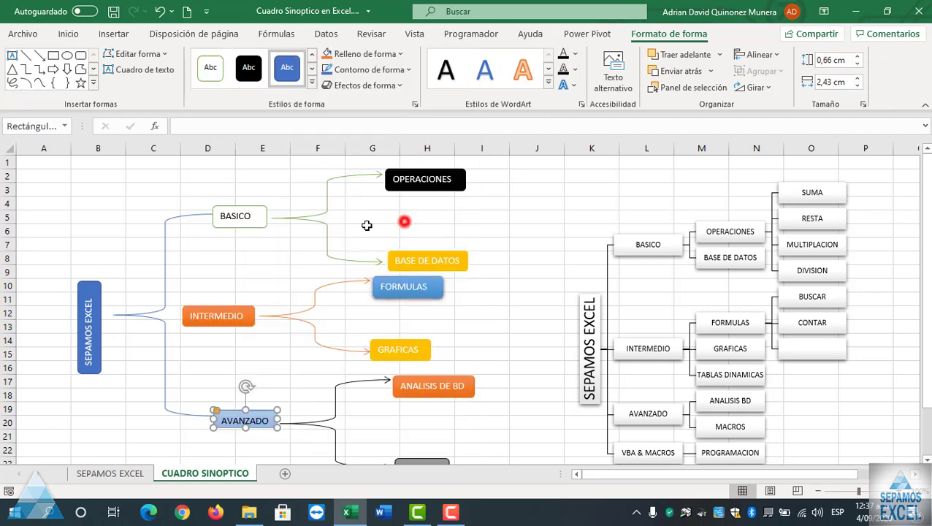
left_click(167, 233)
left_click(305, 84)
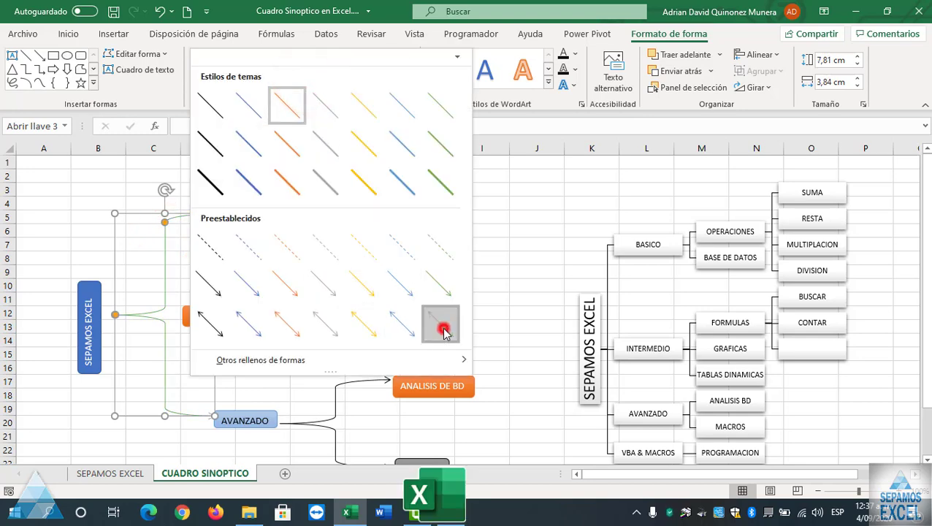
Step: Apply the green arrow preset to the main brace and make the BASICO brace 4½ pt
left_click(445, 330)
left_click(520, 278)
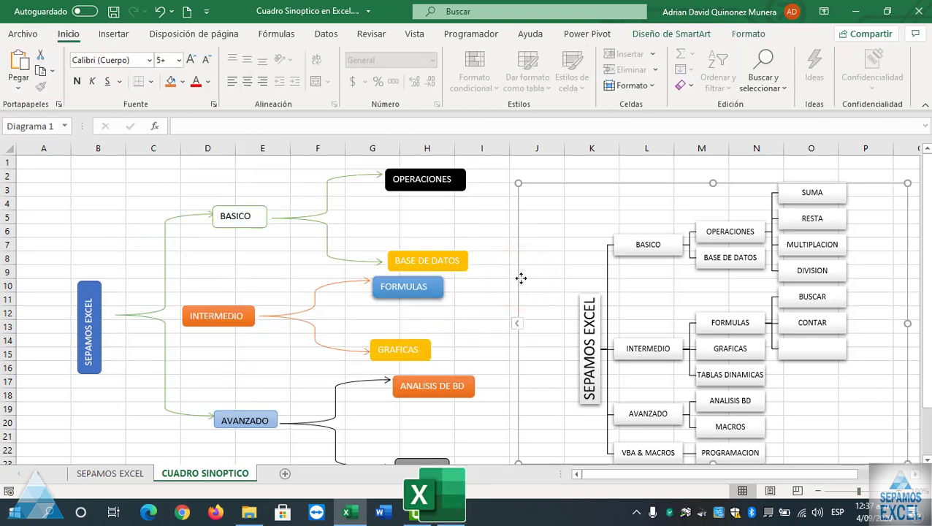
left_click(333, 197)
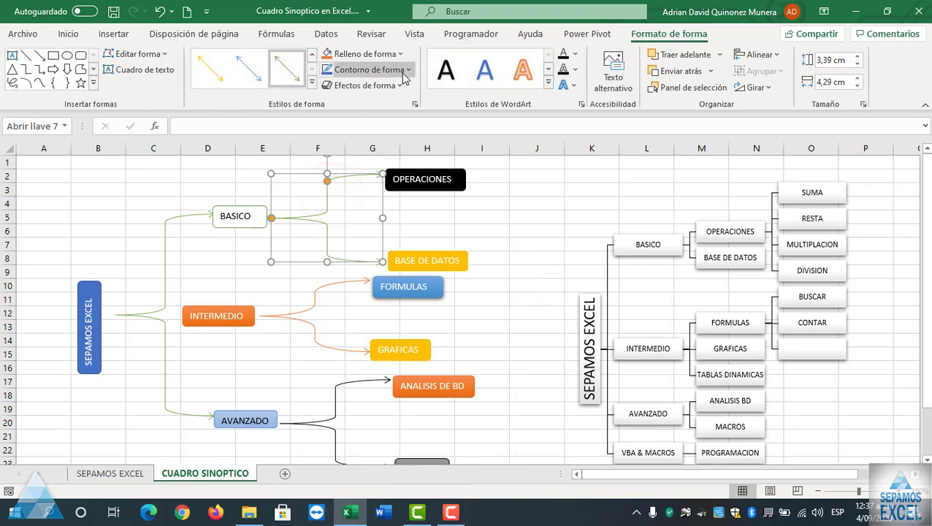
left_click(405, 73)
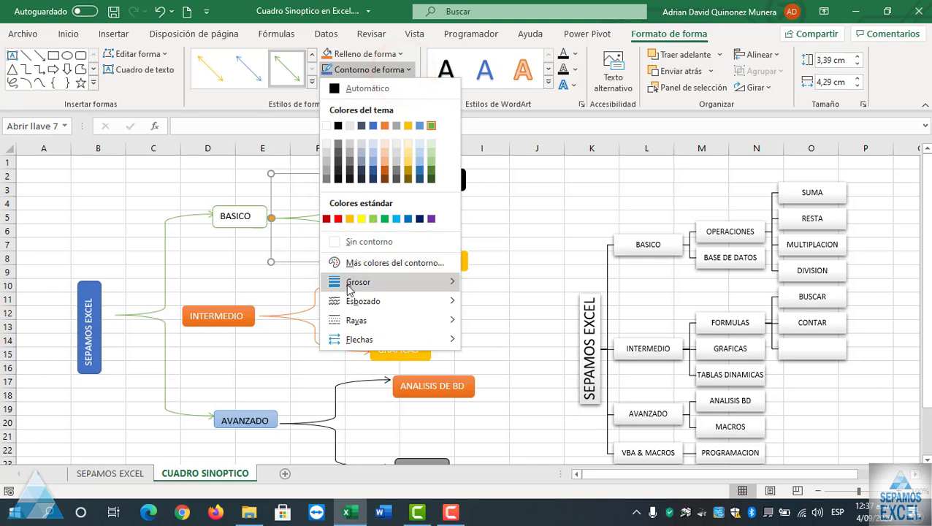
mouse_move(349, 289)
left_click(508, 407)
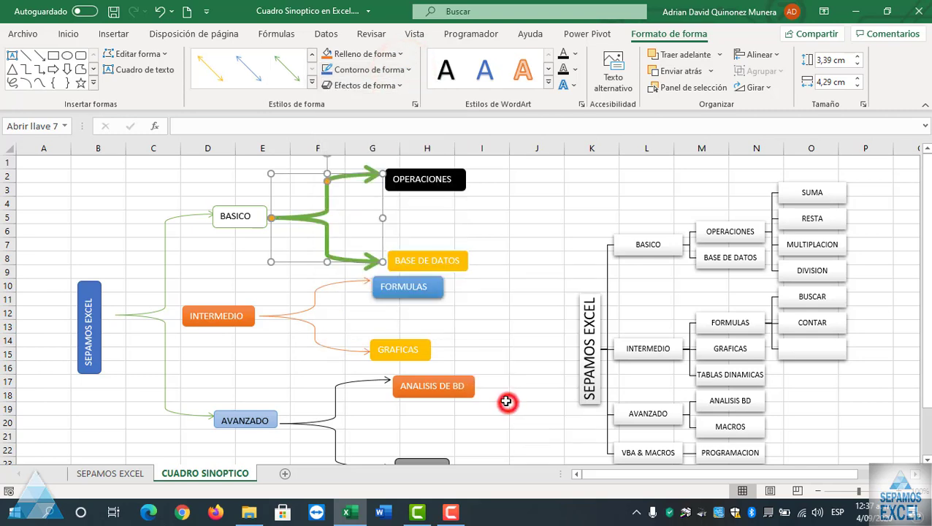
Step: Set the INTERMEDIO and AVANZADO brace lines to 4½ pt thickness
left_click(315, 307)
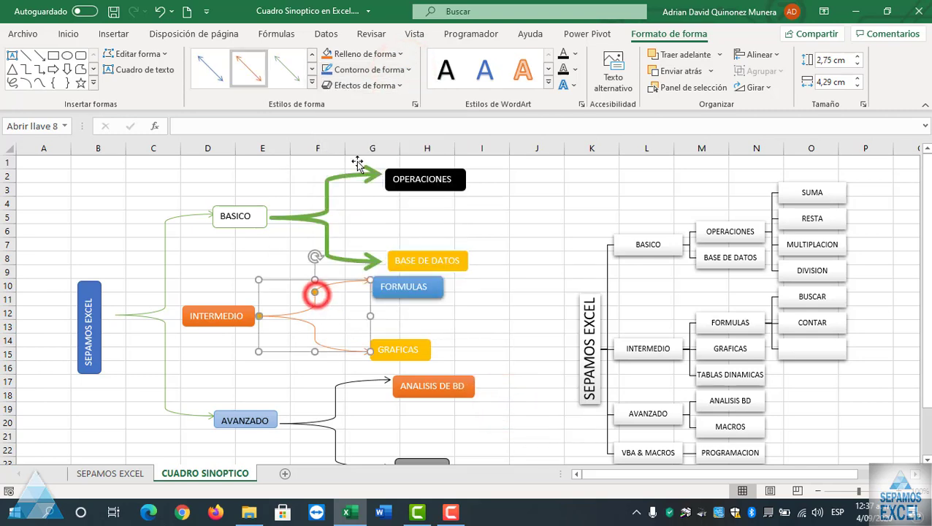
left_click(388, 70)
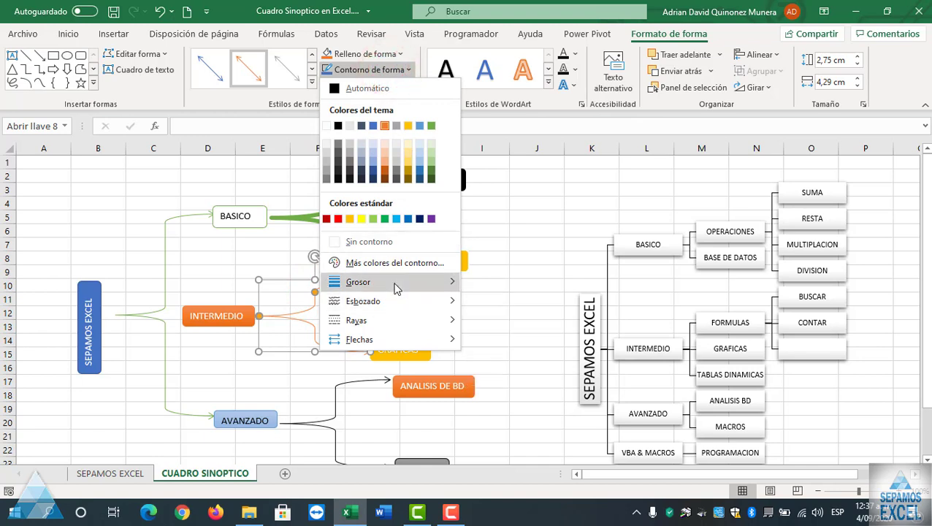
mouse_move(408, 289)
left_click(510, 406)
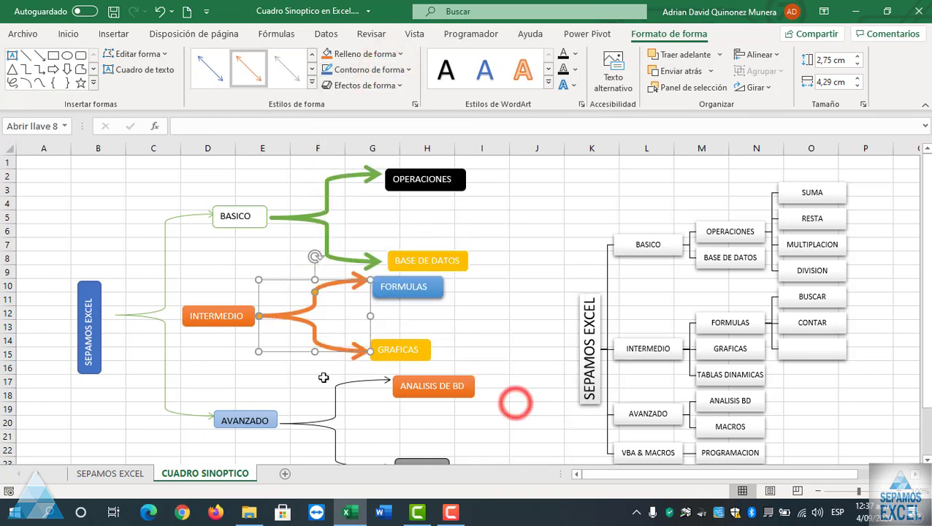
left_click(338, 385)
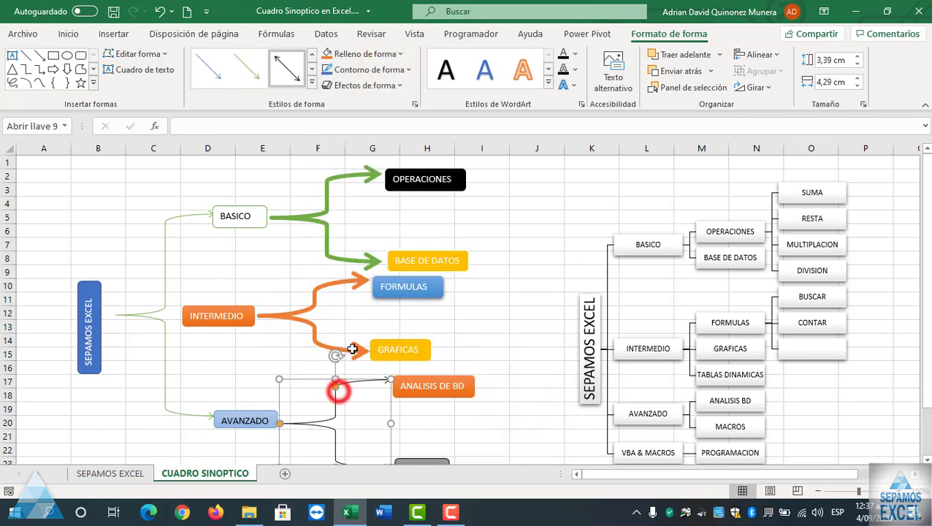
left_click(387, 69)
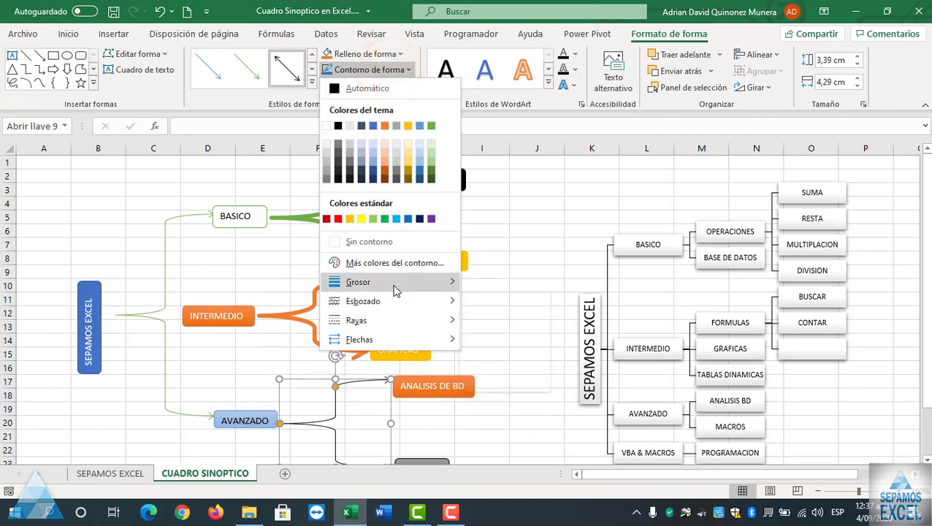
mouse_move(401, 281)
left_click(507, 406)
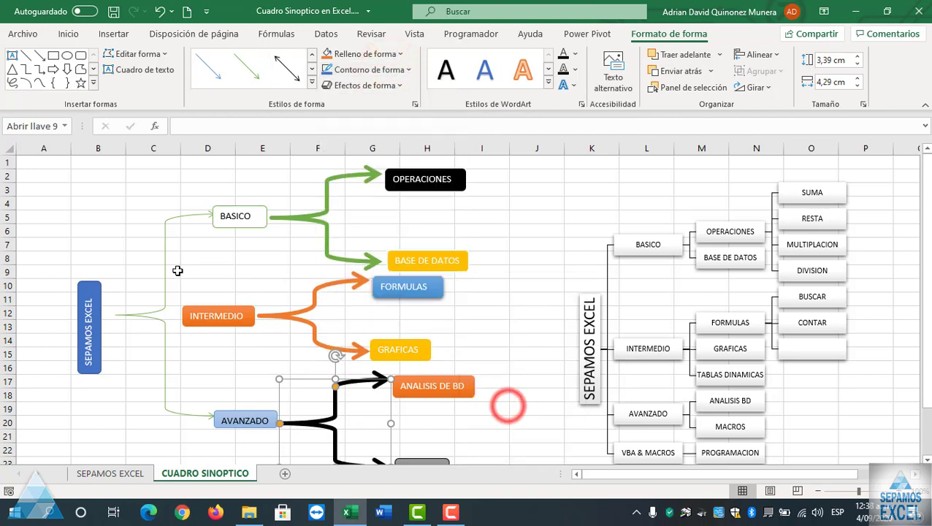
Step: Set the main left brace line to 4½ pt thickness
left_click(164, 255)
left_click(343, 70)
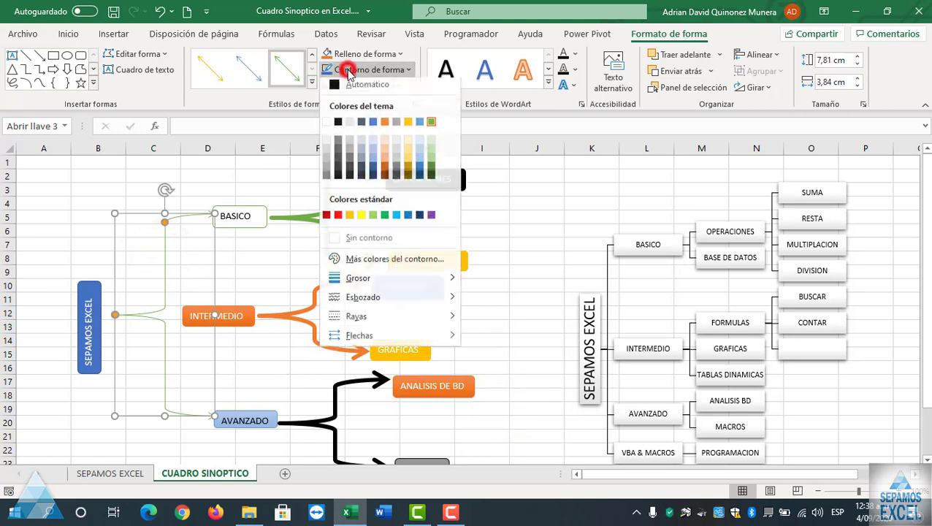
left_click(401, 284)
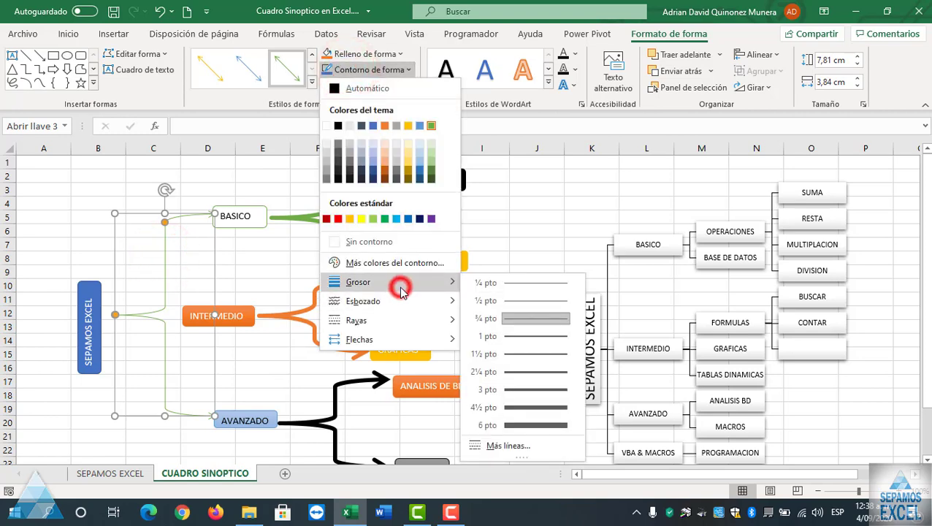
left_click(501, 406)
left_click(500, 272)
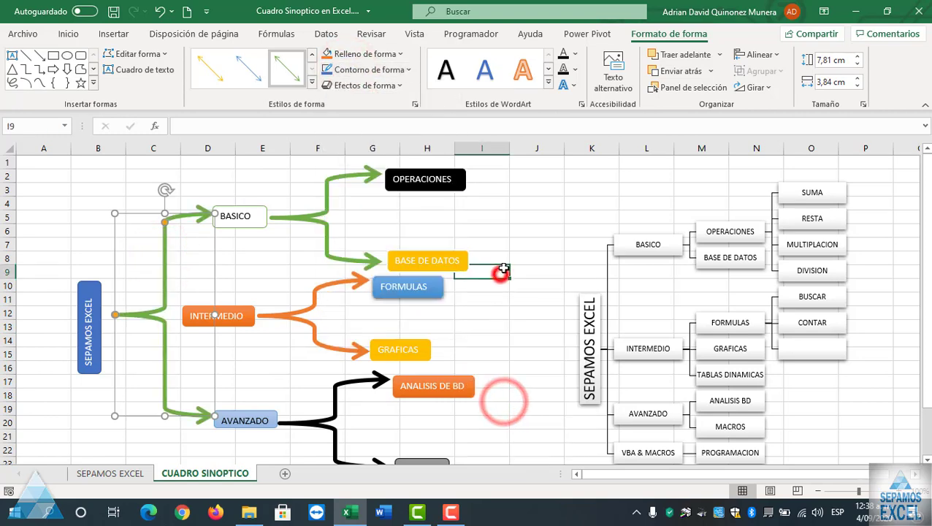
Step: Collapse the ribbon and turn off Líneas de cuadrícula on the CUADRO SINOPTICO sheet
left_click(924, 107)
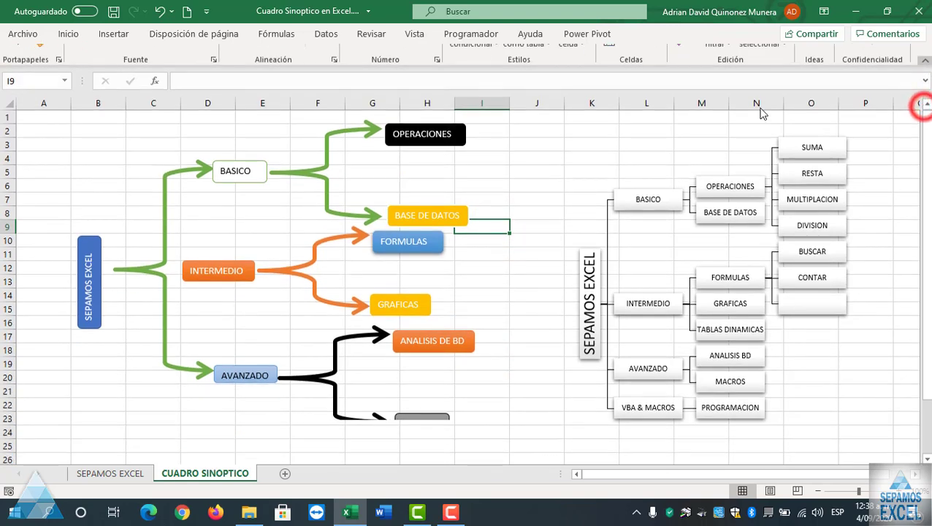
left_click(365, 34)
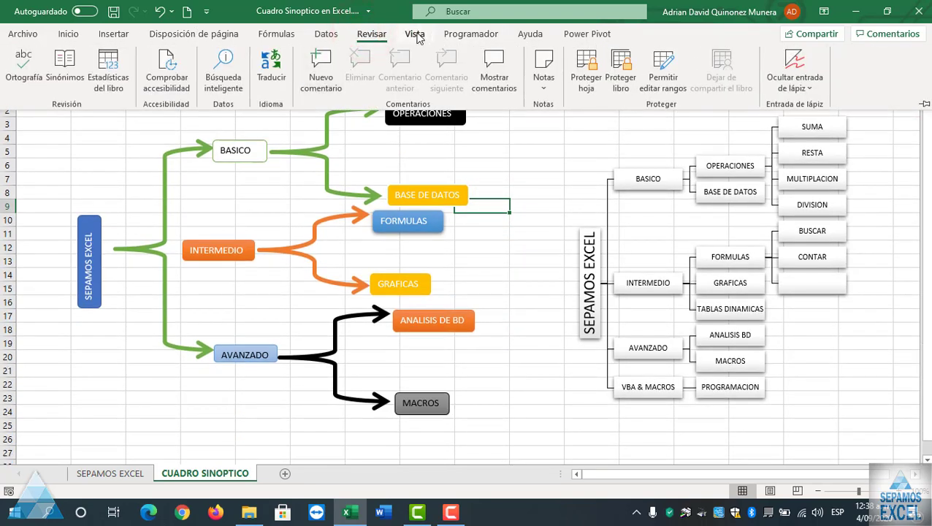
left_click(417, 35)
left_click(375, 83)
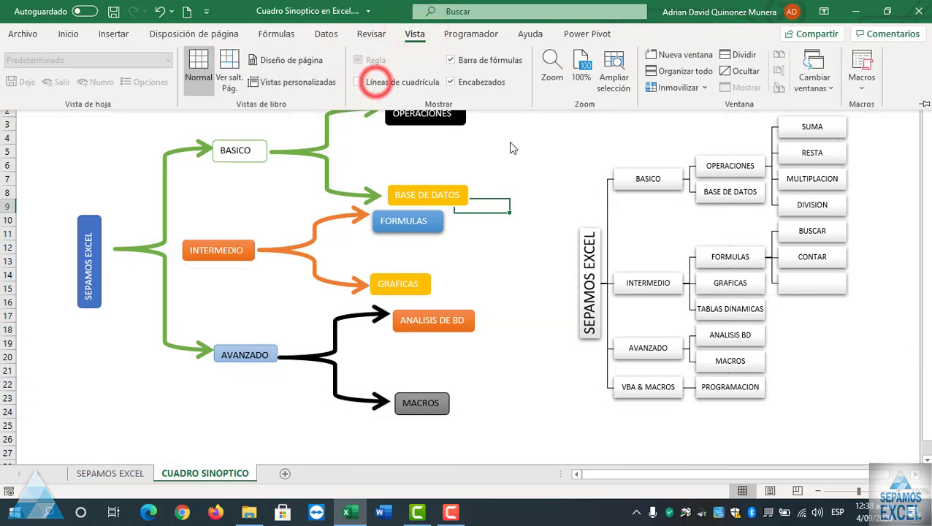
left_click(521, 146)
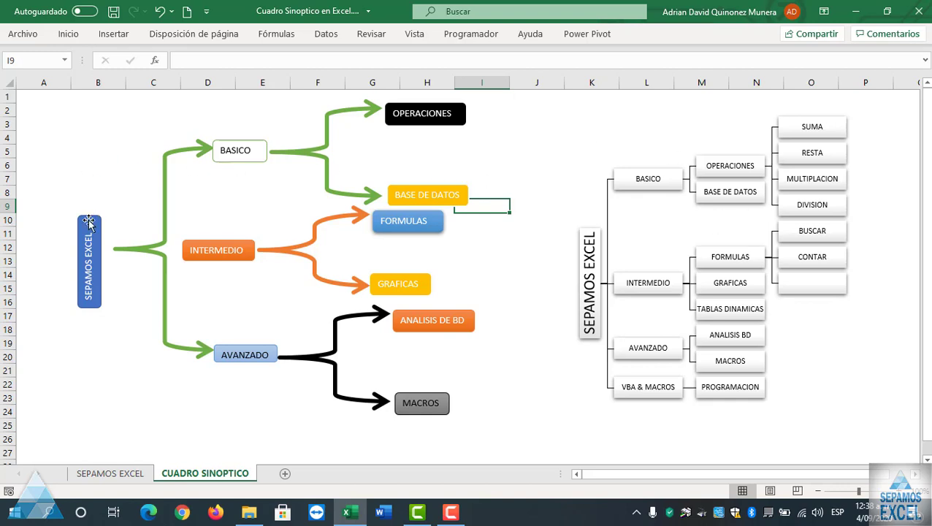
Step: Drag the SEPAMOS EXCEL box slightly up and right toward the main brace tip
left_click_drag(88, 219, 97, 208)
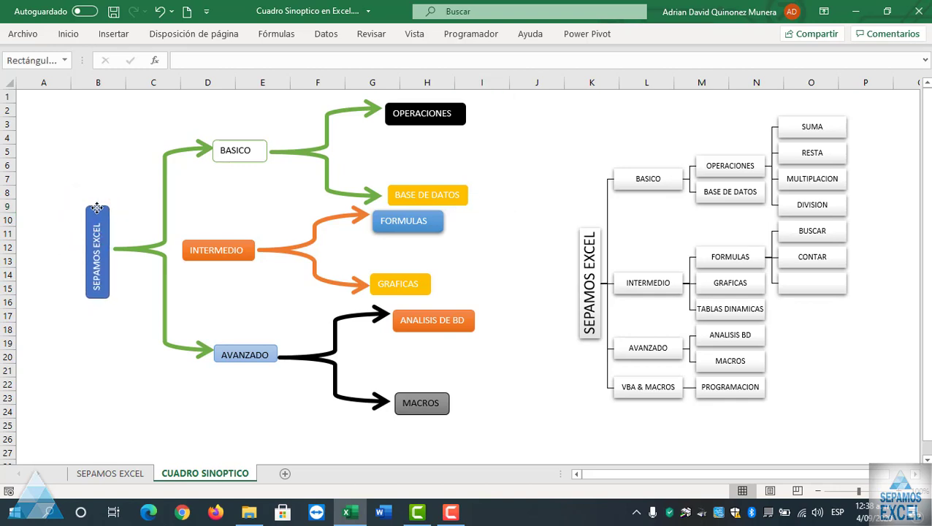
left_click(96, 208)
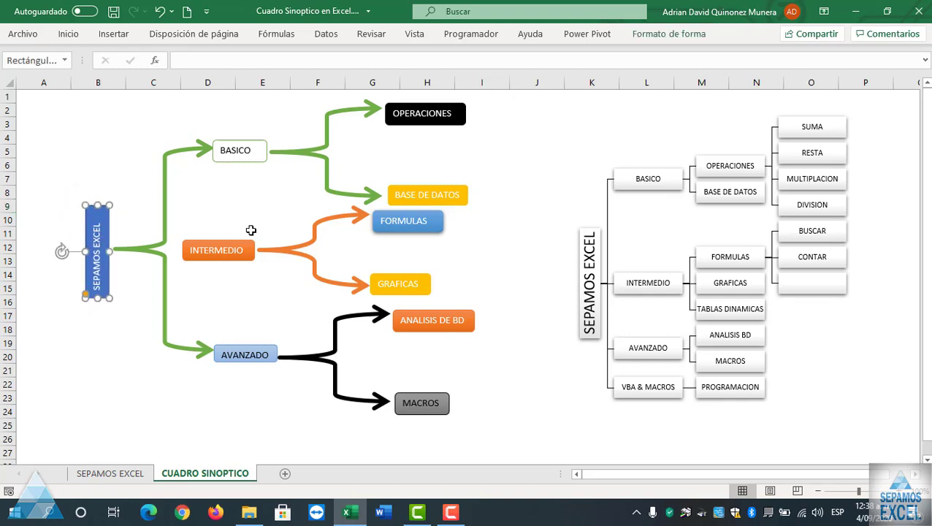